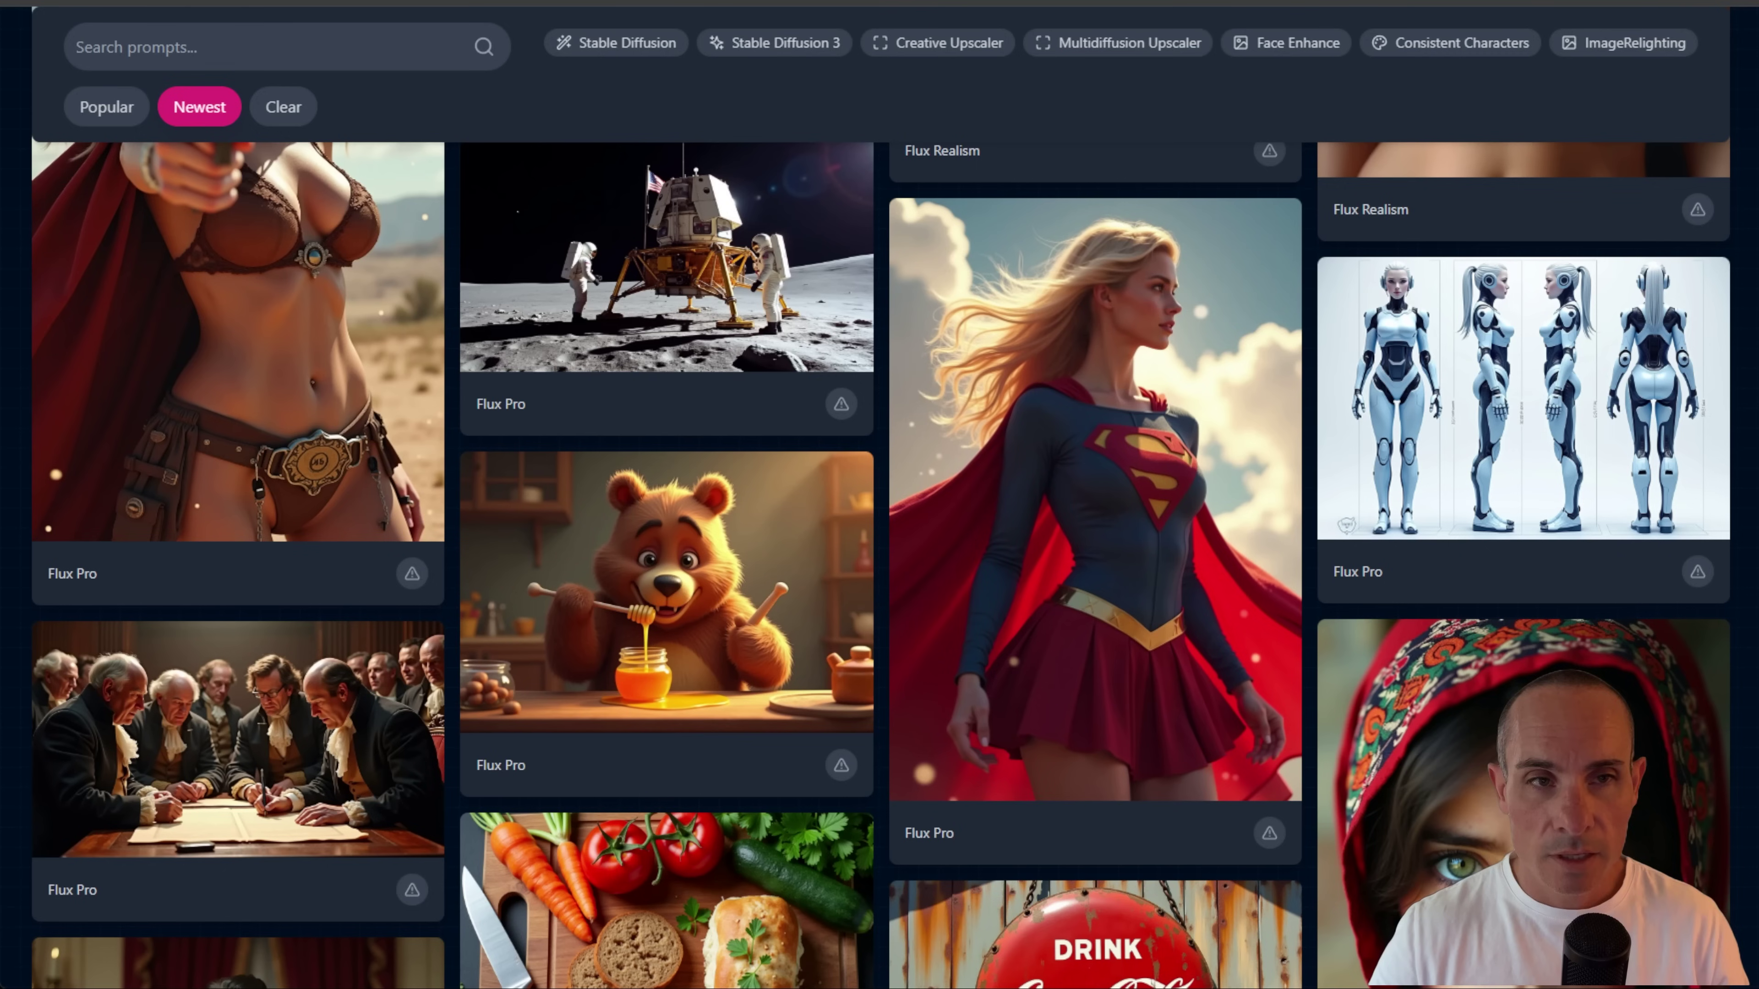
Step: Expand the Experiment, Train, Analyze, Enhance and Create sidebar groups and open Flux Image Creator
{"action": "scroll", "coordinate": [880, 565], "scroll_direction": "down", "scroll_amount": 2}
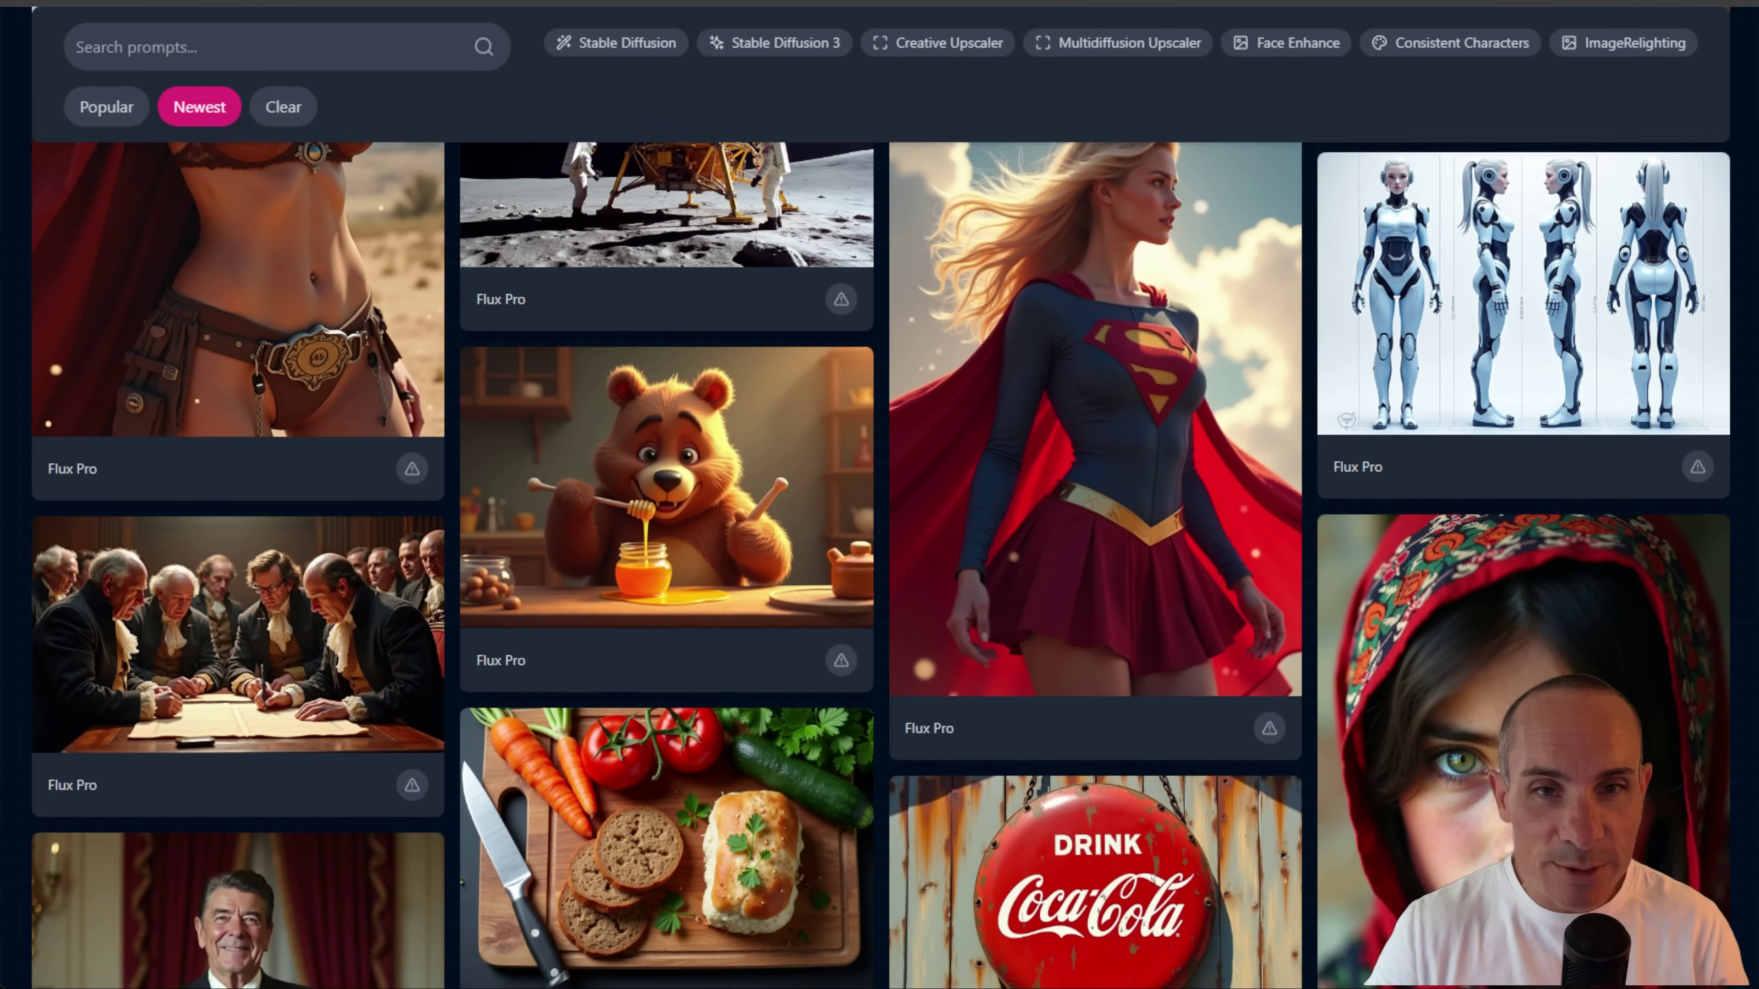
{"action": "scroll", "coordinate": [881, 564], "scroll_direction": "down", "scroll_amount": 2}
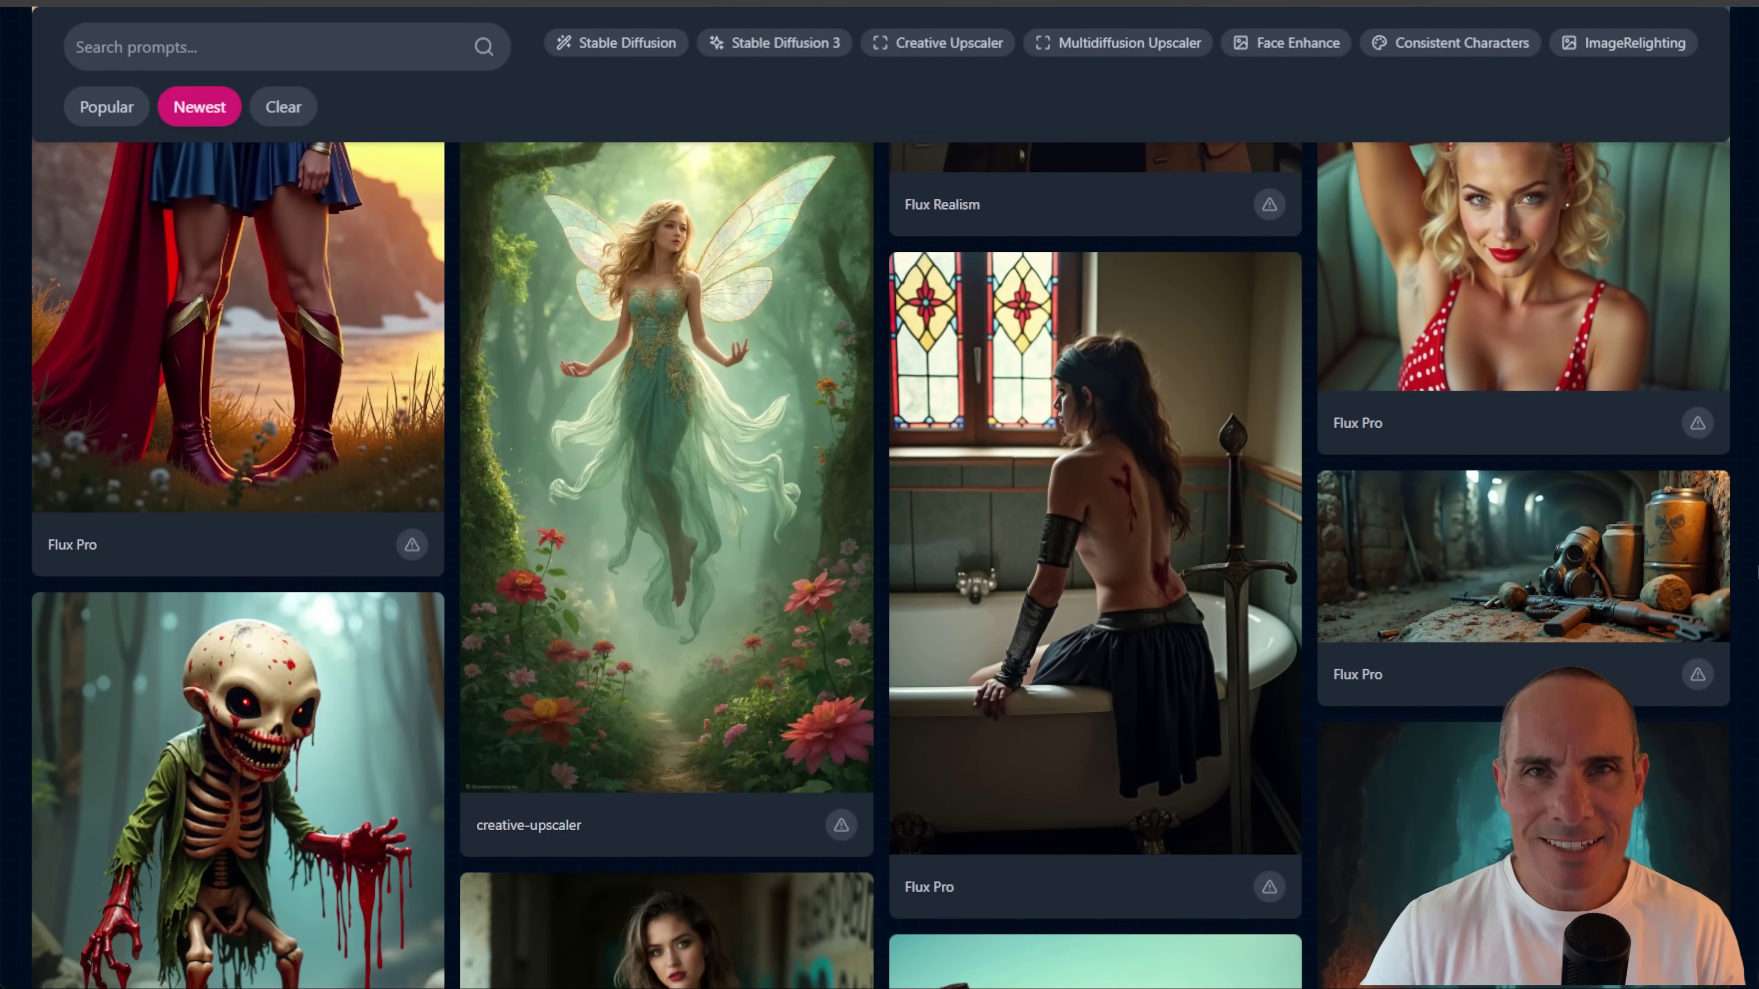
{"action": "scroll", "coordinate": [1755, 592], "scroll_direction": "down", "scroll_amount": 6}
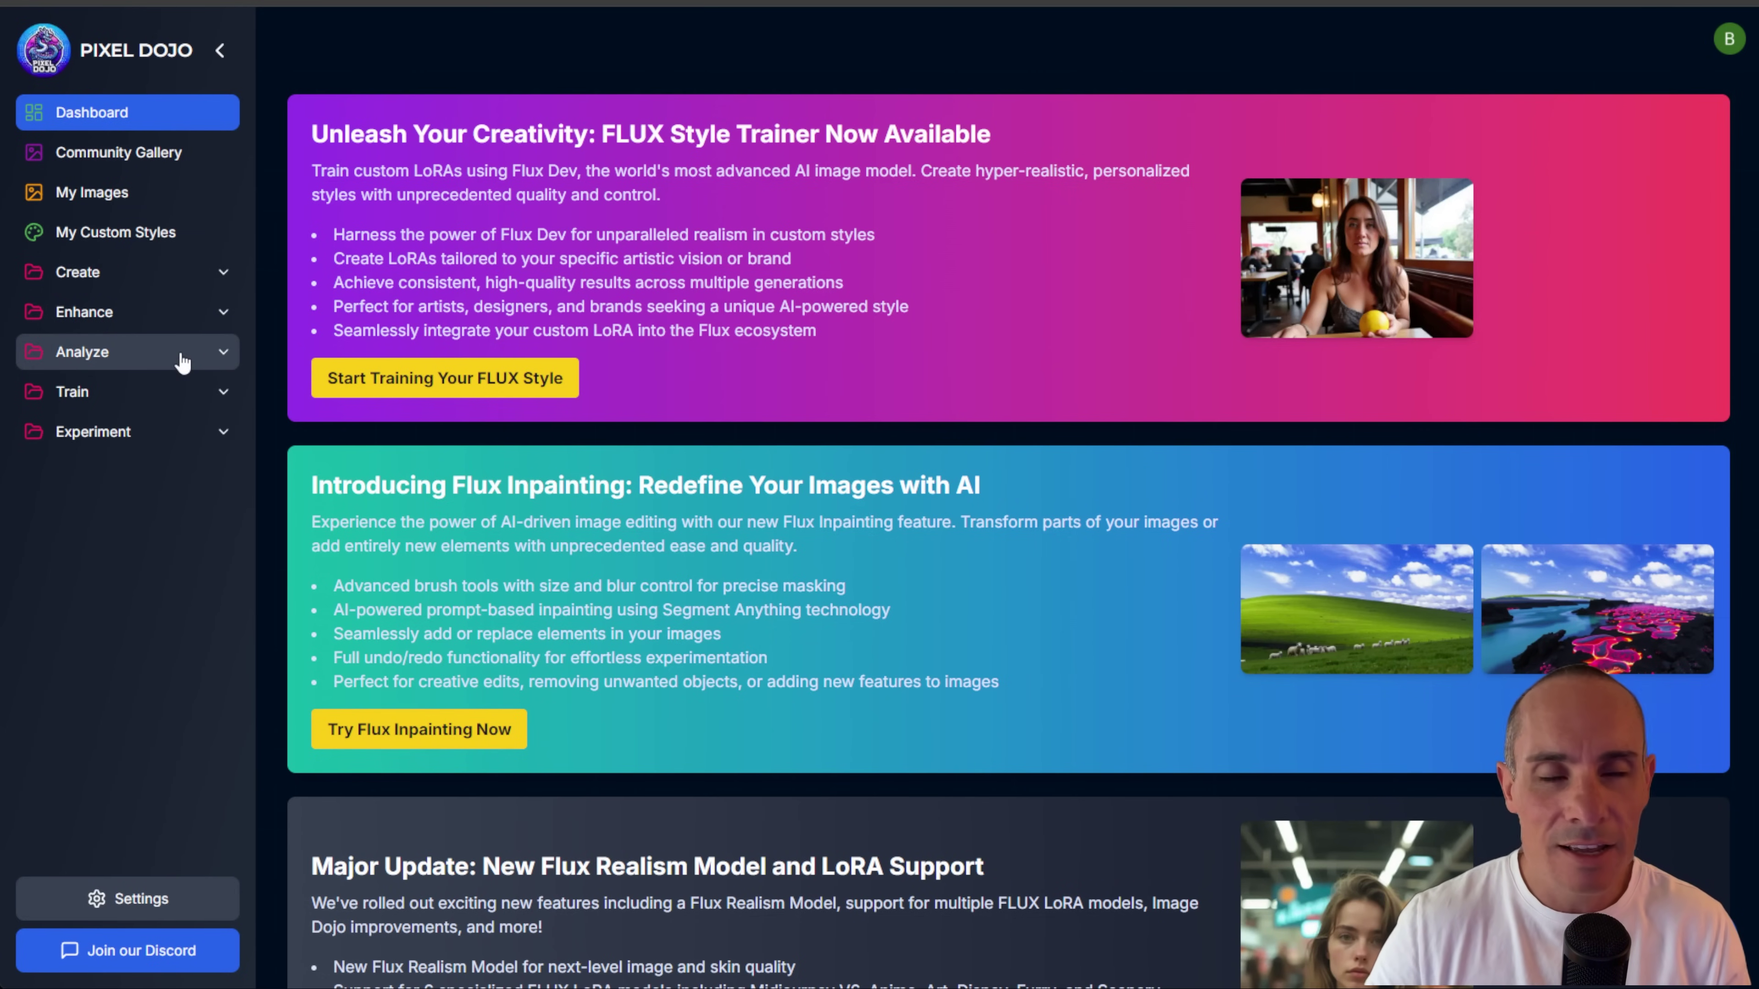
{"action": "left_click", "coordinate": [218, 436]}
{"action": "left_click", "coordinate": [232, 383]}
{"action": "left_click", "coordinate": [229, 353]}
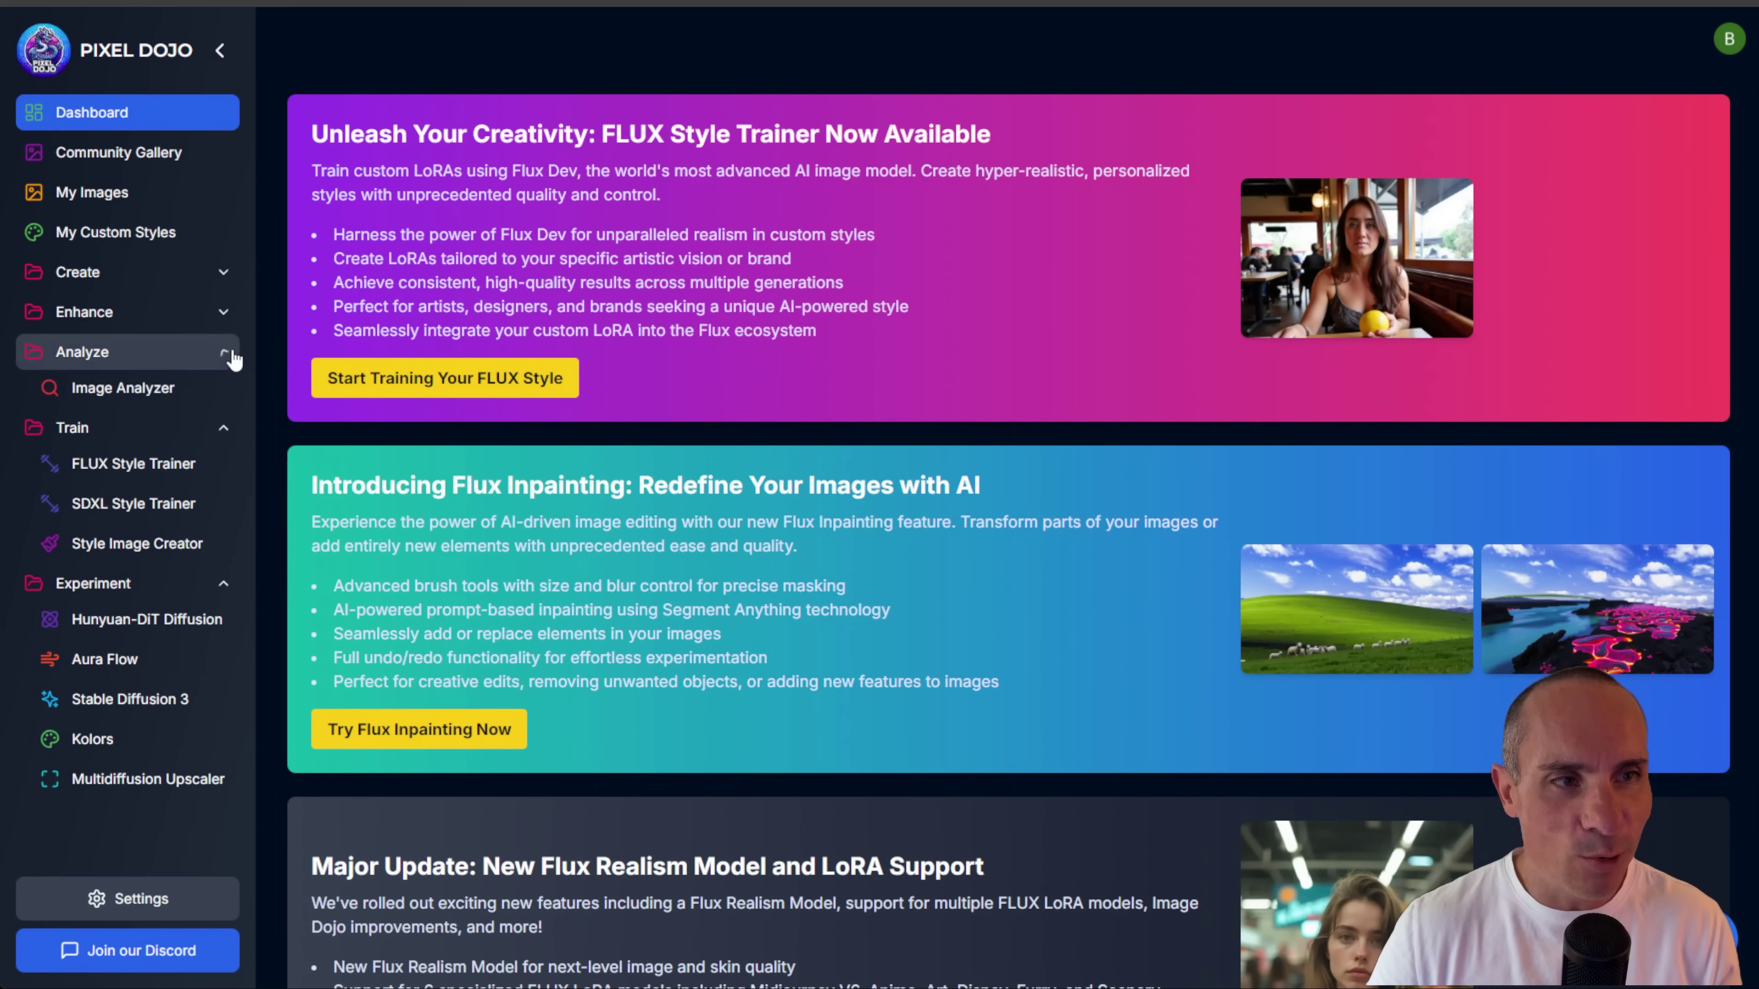
{"action": "left_click", "coordinate": [228, 315]}
{"action": "left_click", "coordinate": [227, 276]}
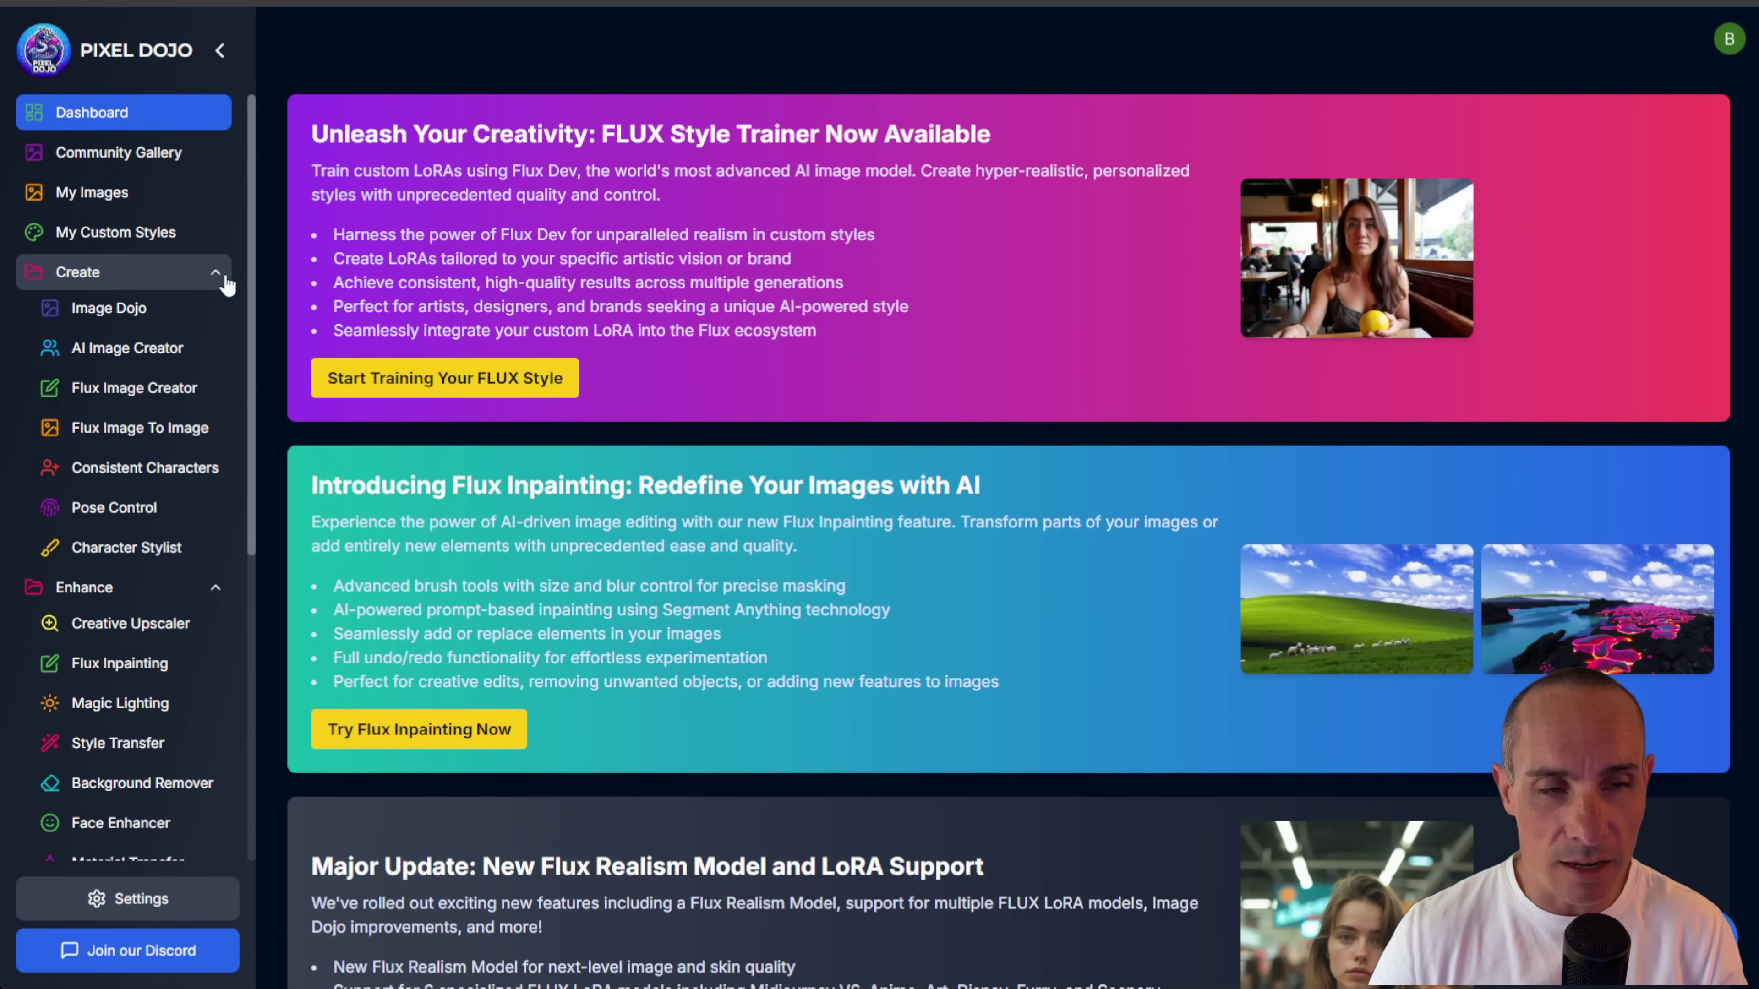
{"action": "left_click", "coordinate": [165, 401]}
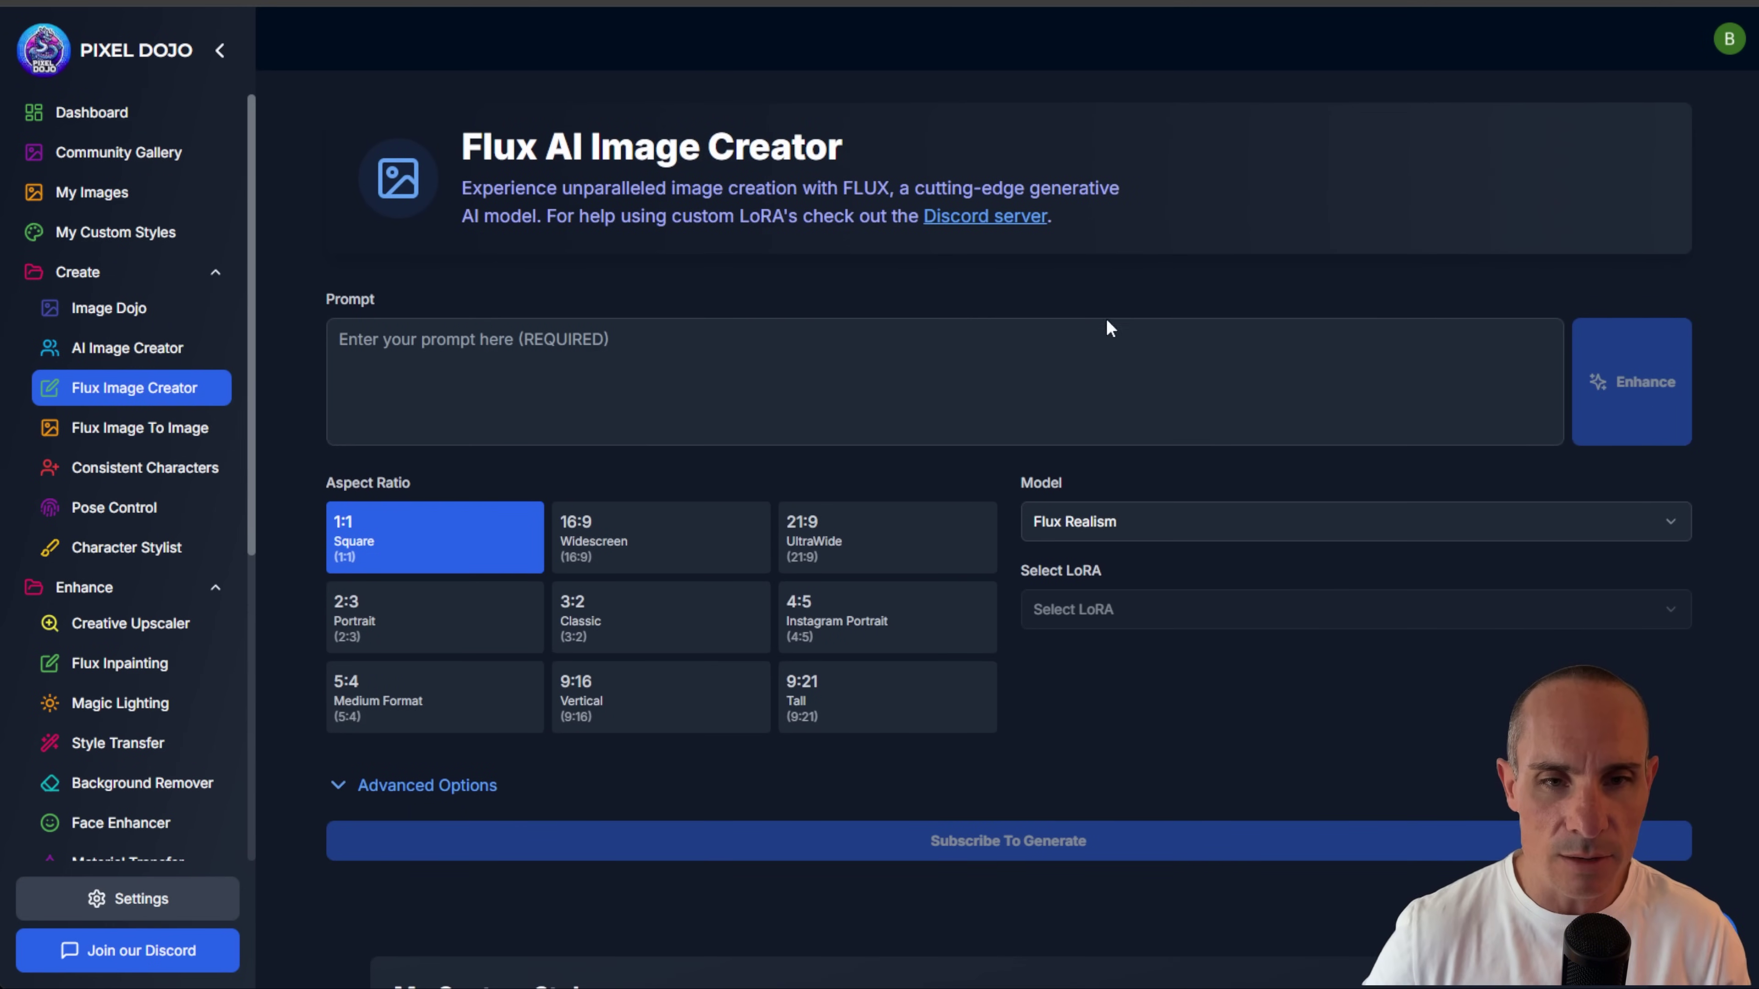
Step: Switch the model to Flux LoRA and set the LoRA source to Custom LoRA URL
{"action": "left_click", "coordinate": [1350, 517]}
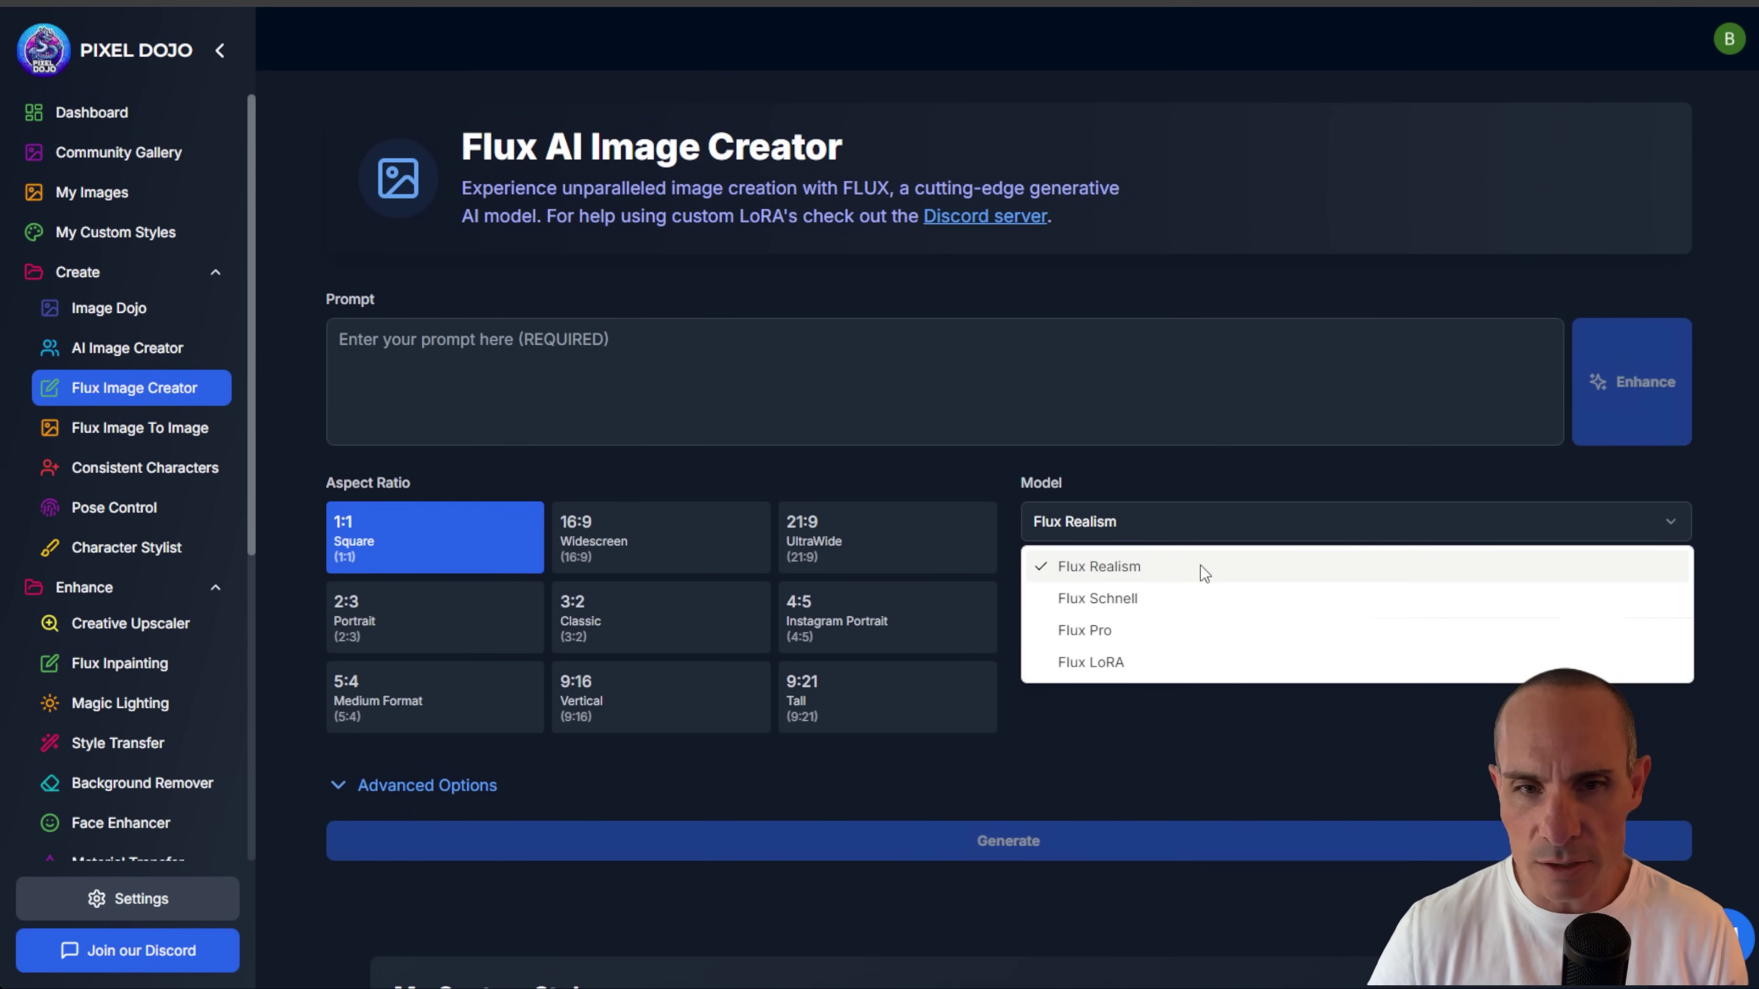
{"action": "left_click", "coordinate": [1139, 664]}
{"action": "left_click", "coordinate": [1151, 611]}
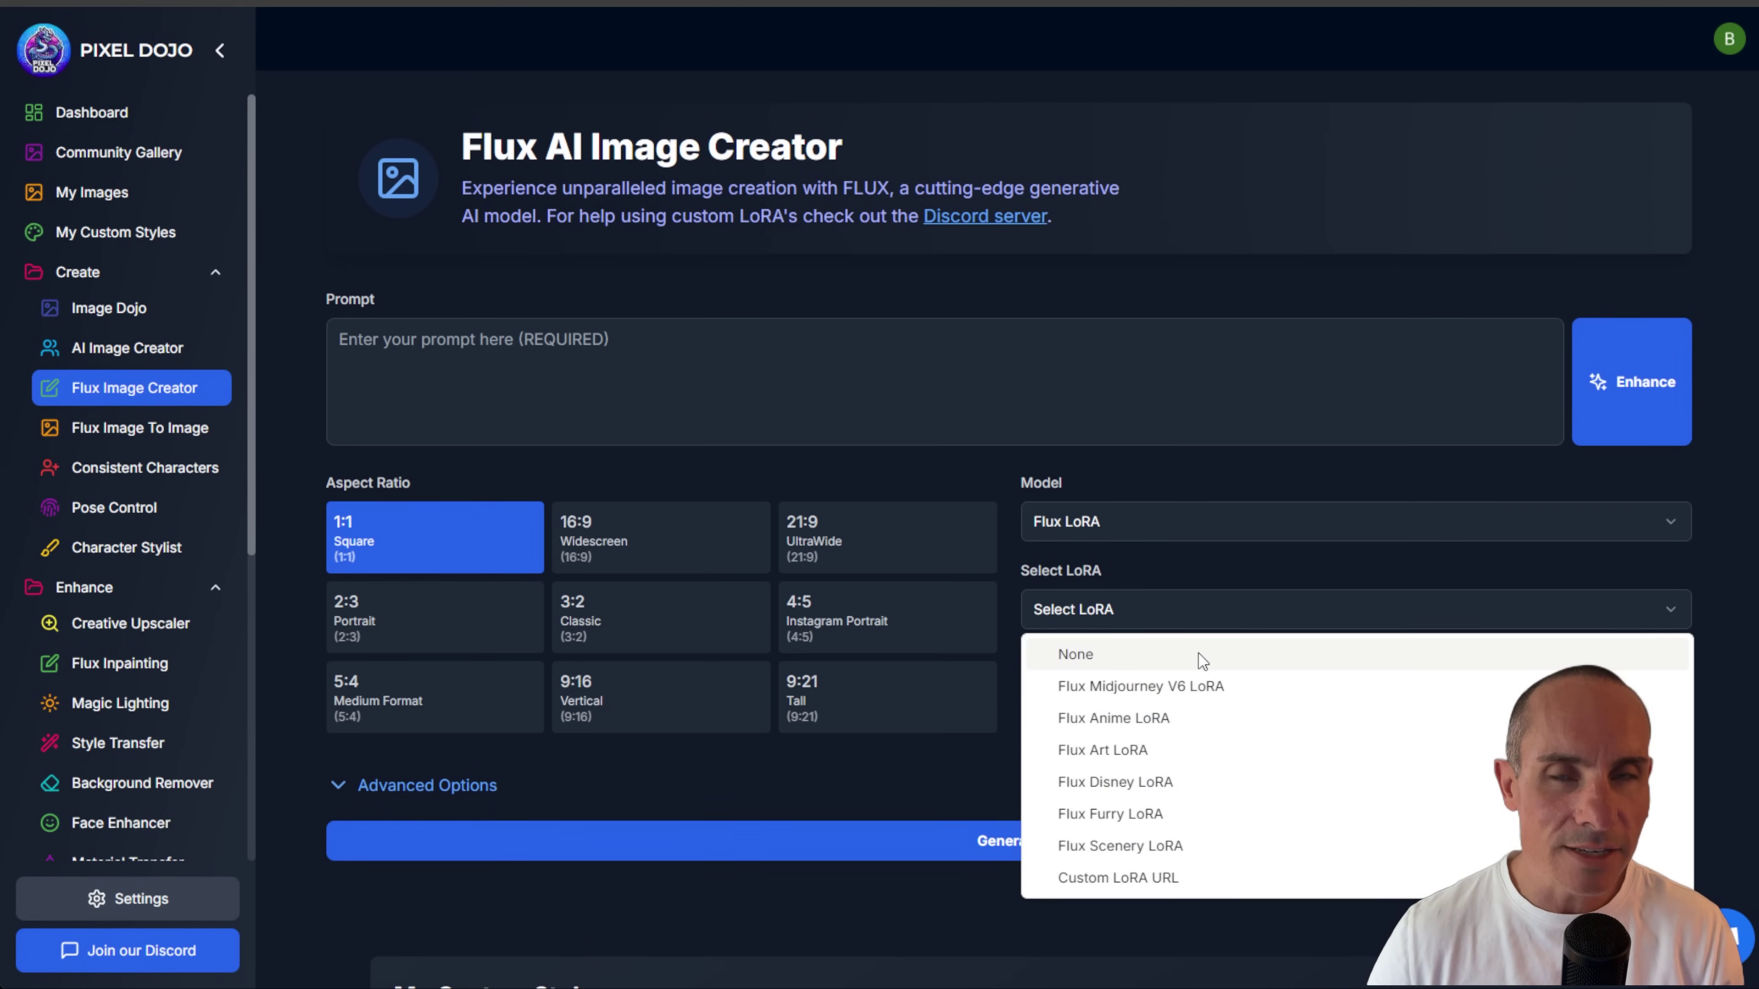
{"action": "left_click", "coordinate": [1135, 878]}
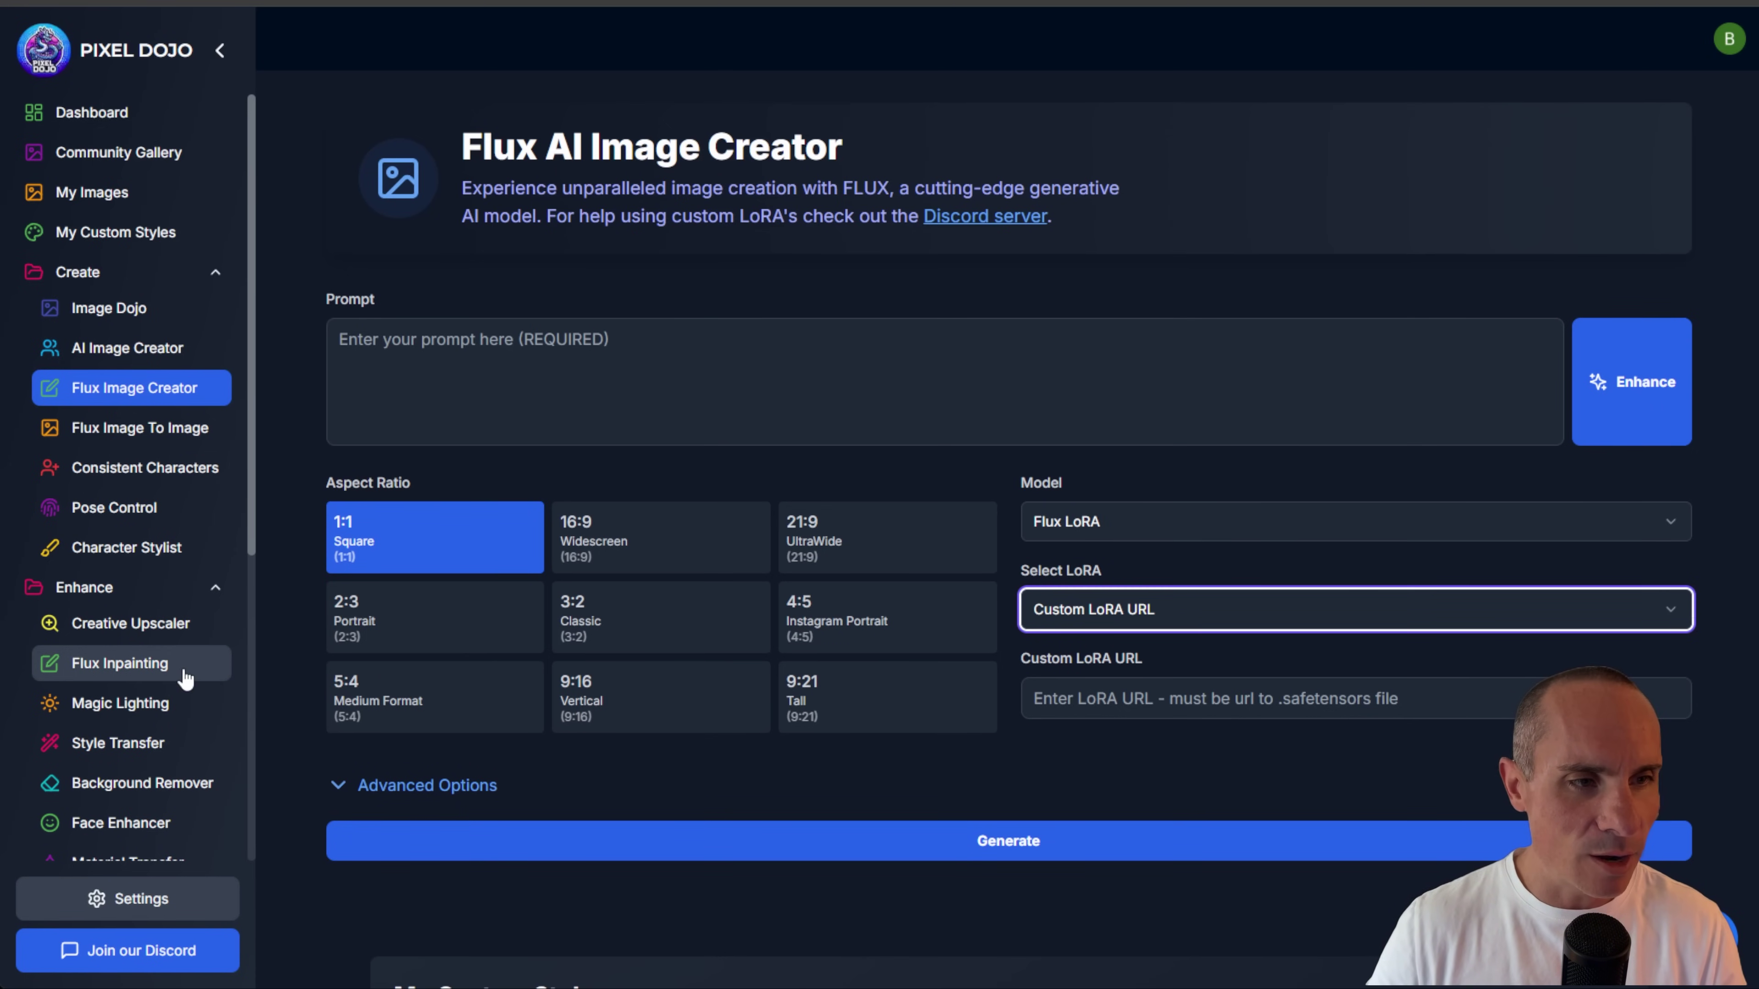
{"action": "scroll", "coordinate": [185, 679], "scroll_direction": "down", "scroll_amount": 7}
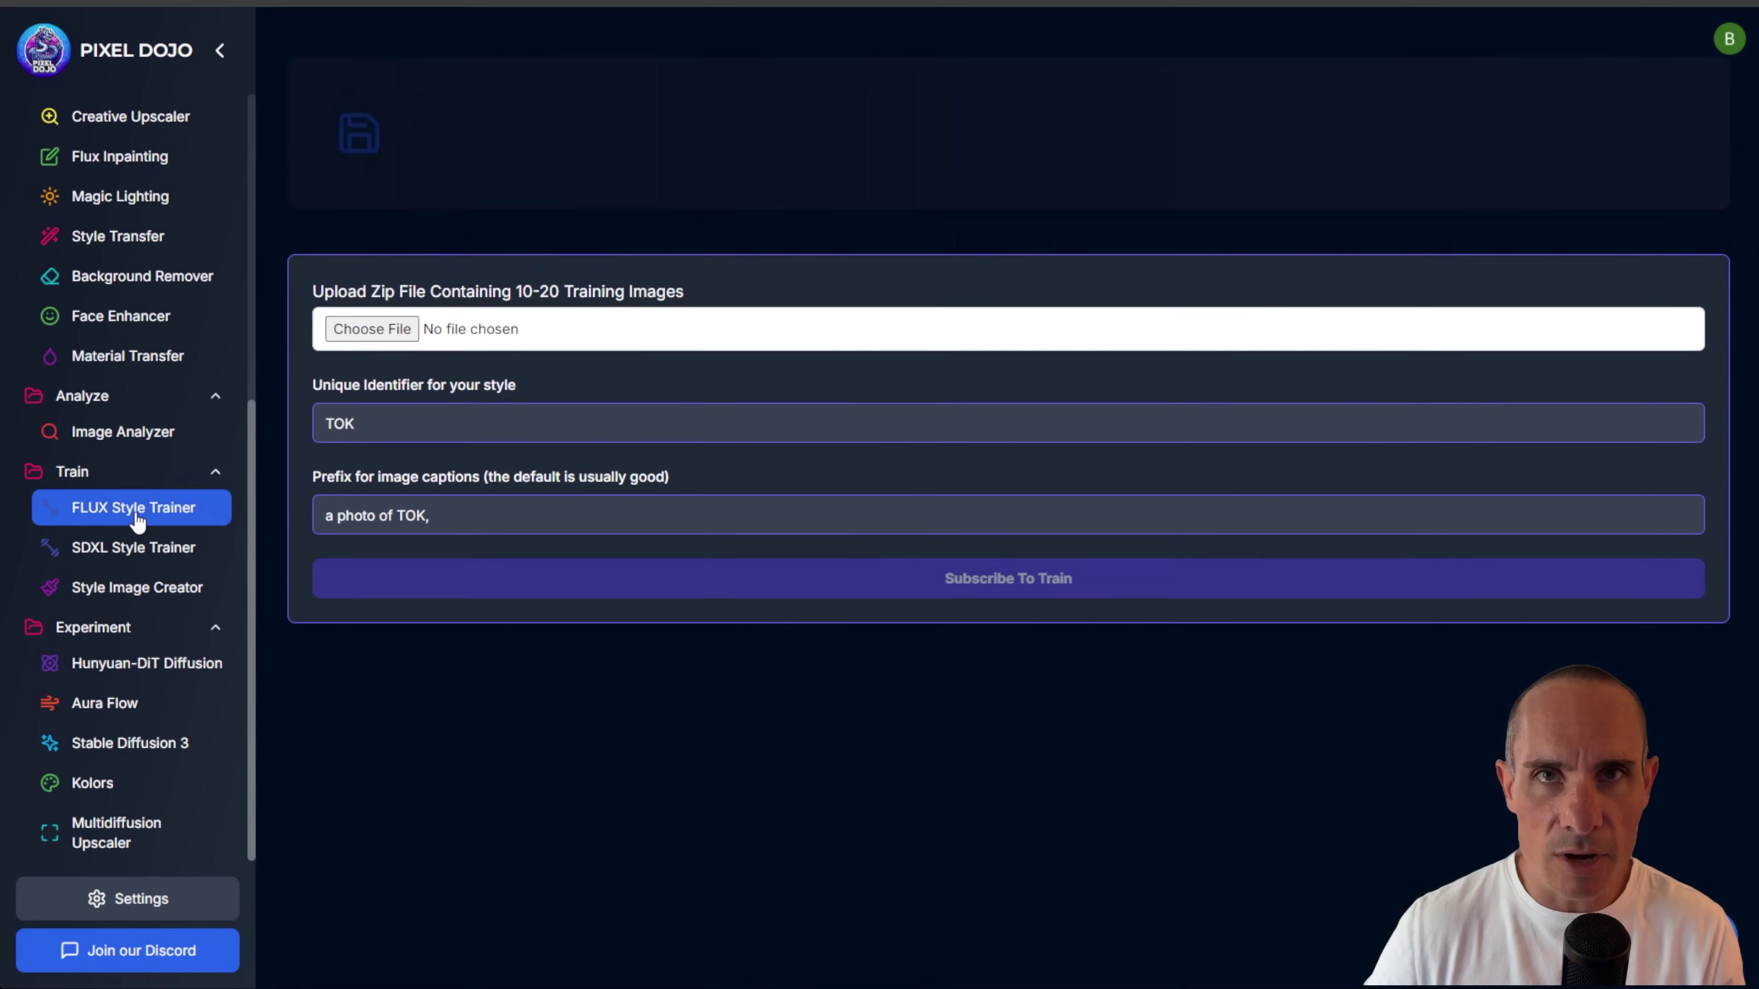
Step: Open the FLUX Style Trainer and attach blove.zip as the training photo archive
{"action": "left_click", "coordinate": [137, 521]}
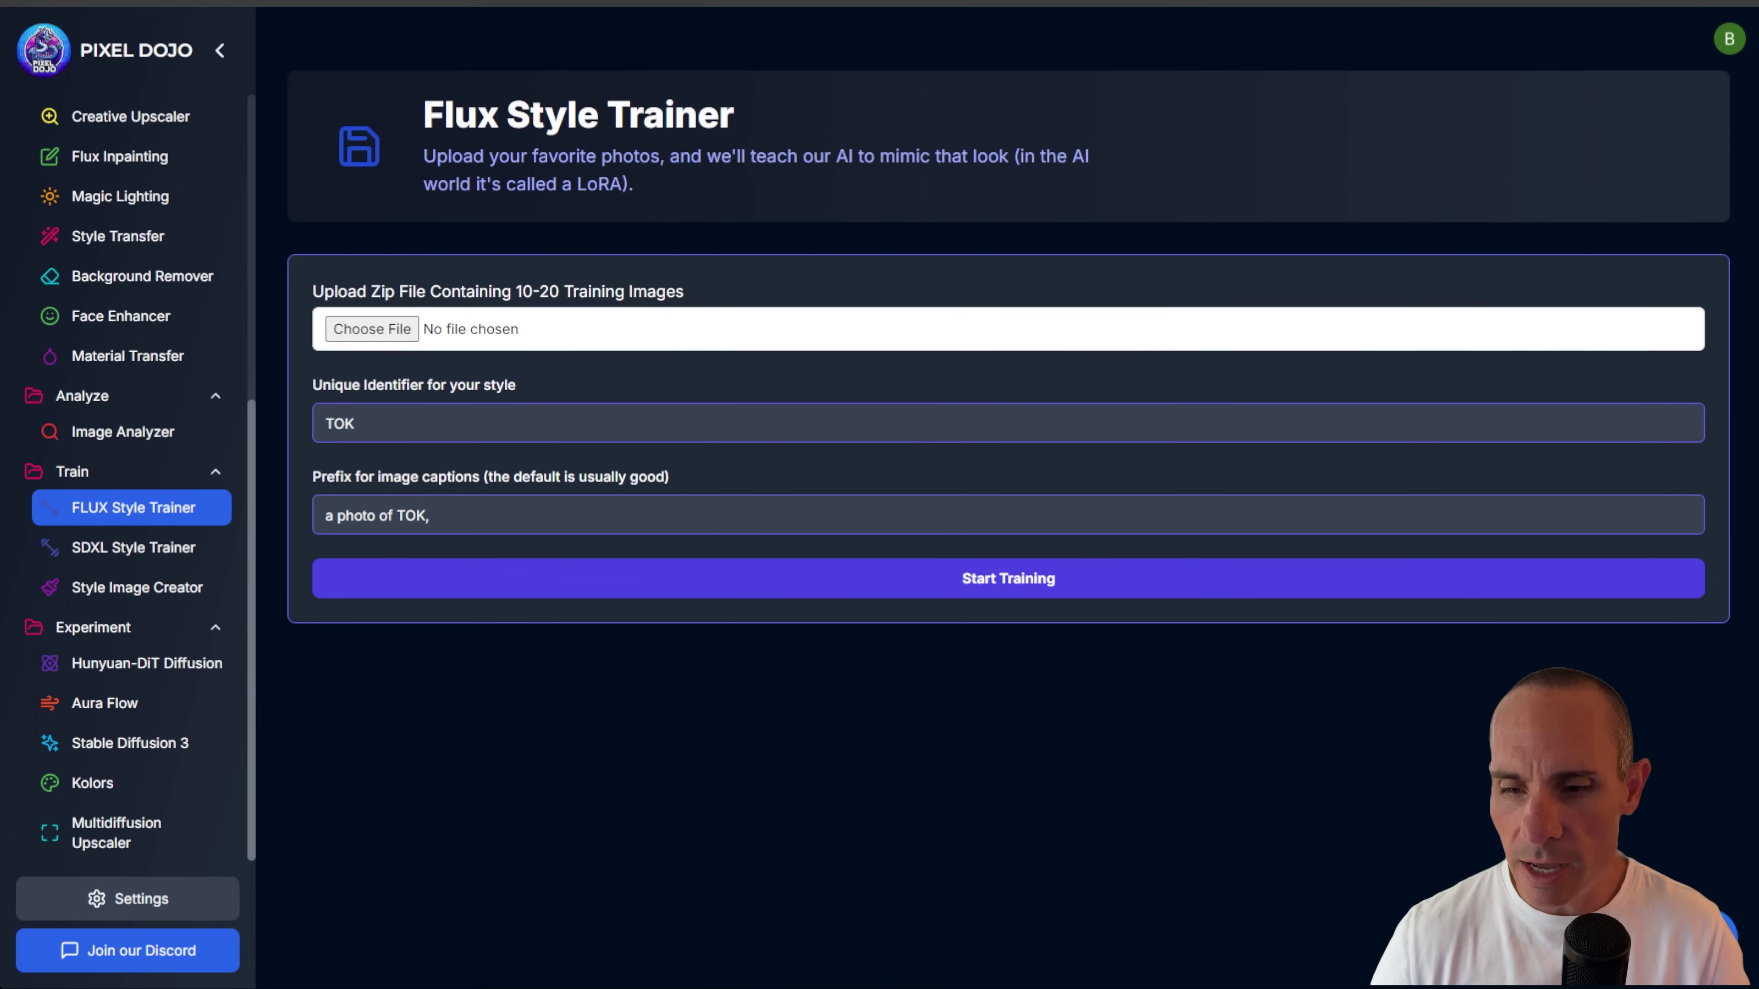
{"action": "left_click_drag", "start_coordinate": [620, 728], "coordinate": [379, 330]}
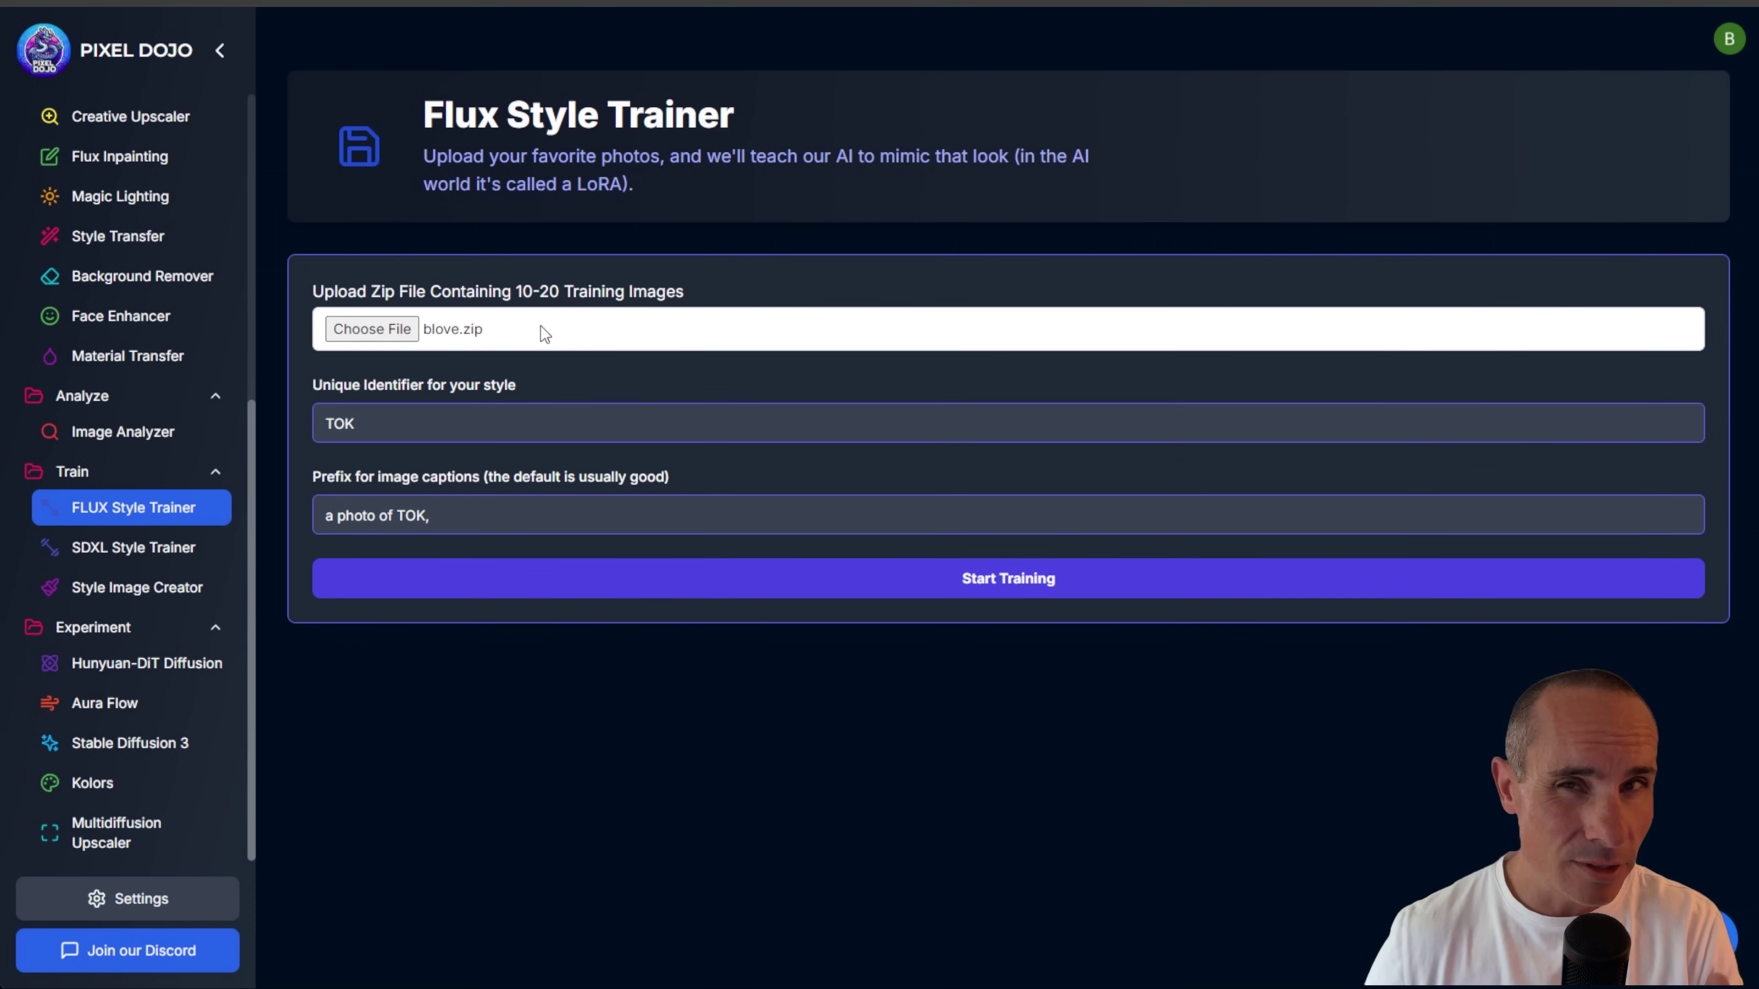
Step: Replace TOK with BLOVE as Unique Identifier and set the prefix to 'a photo of BLOVE man,'
{"action": "double_click", "coordinate": [382, 422]}
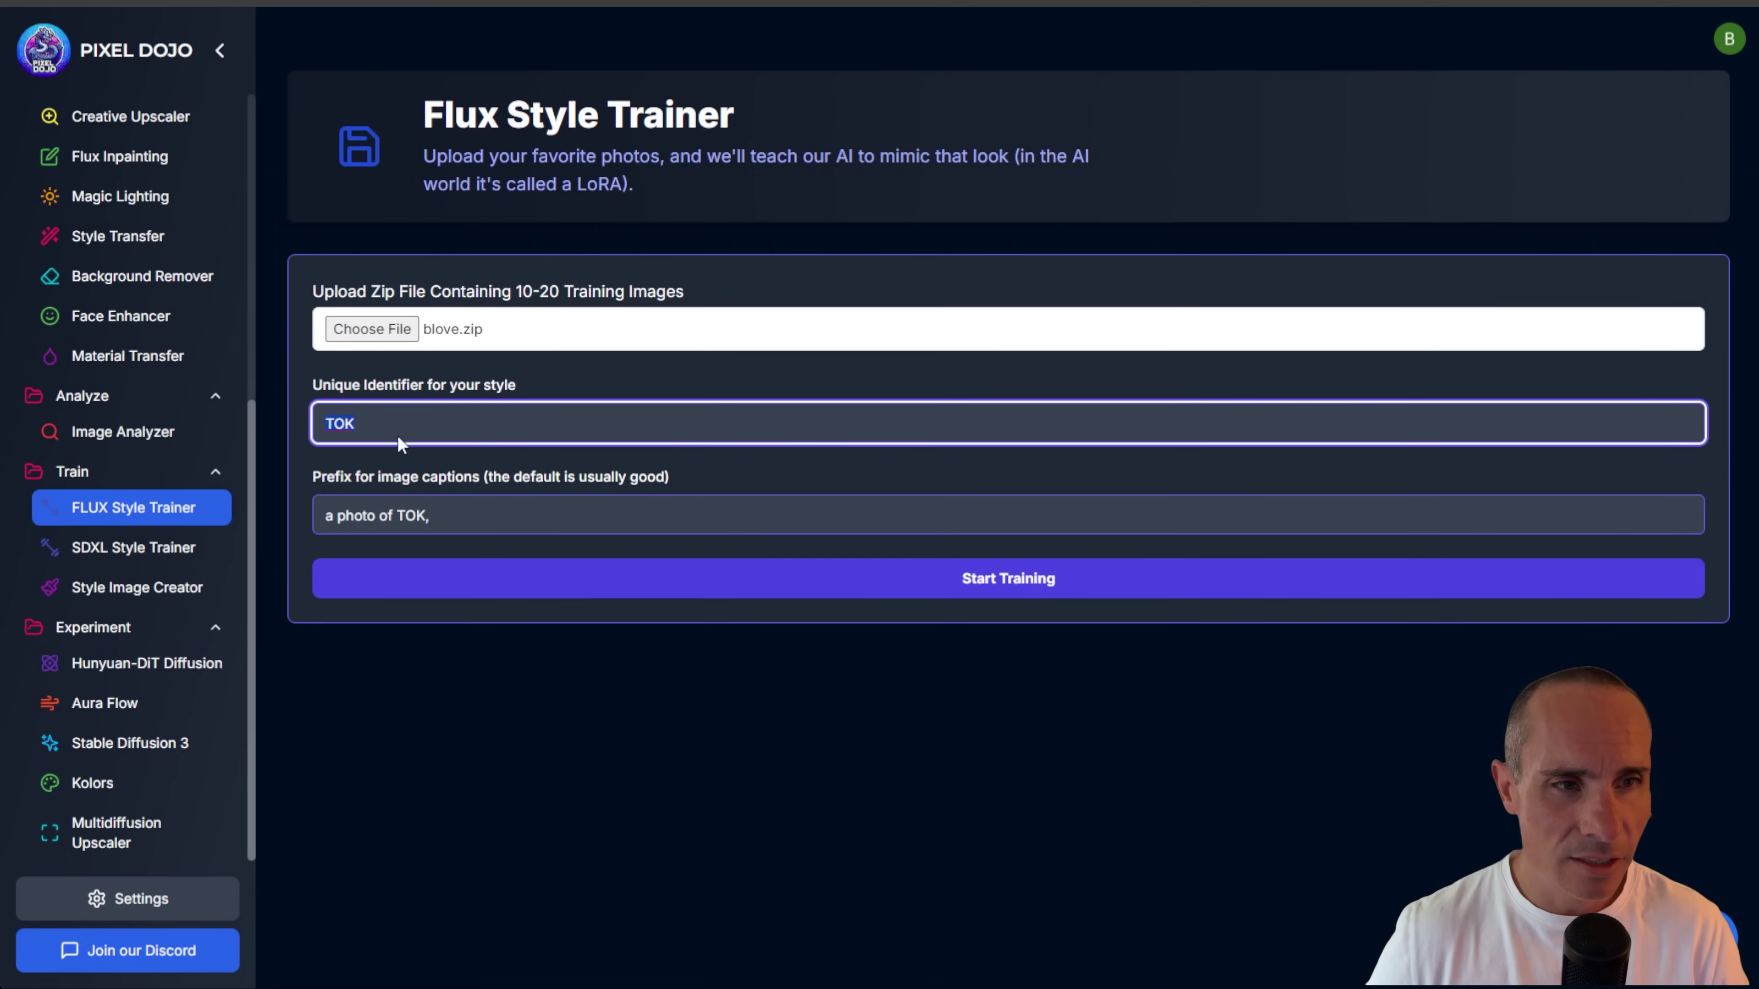
{"action": "left_click", "coordinate": [637, 430]}
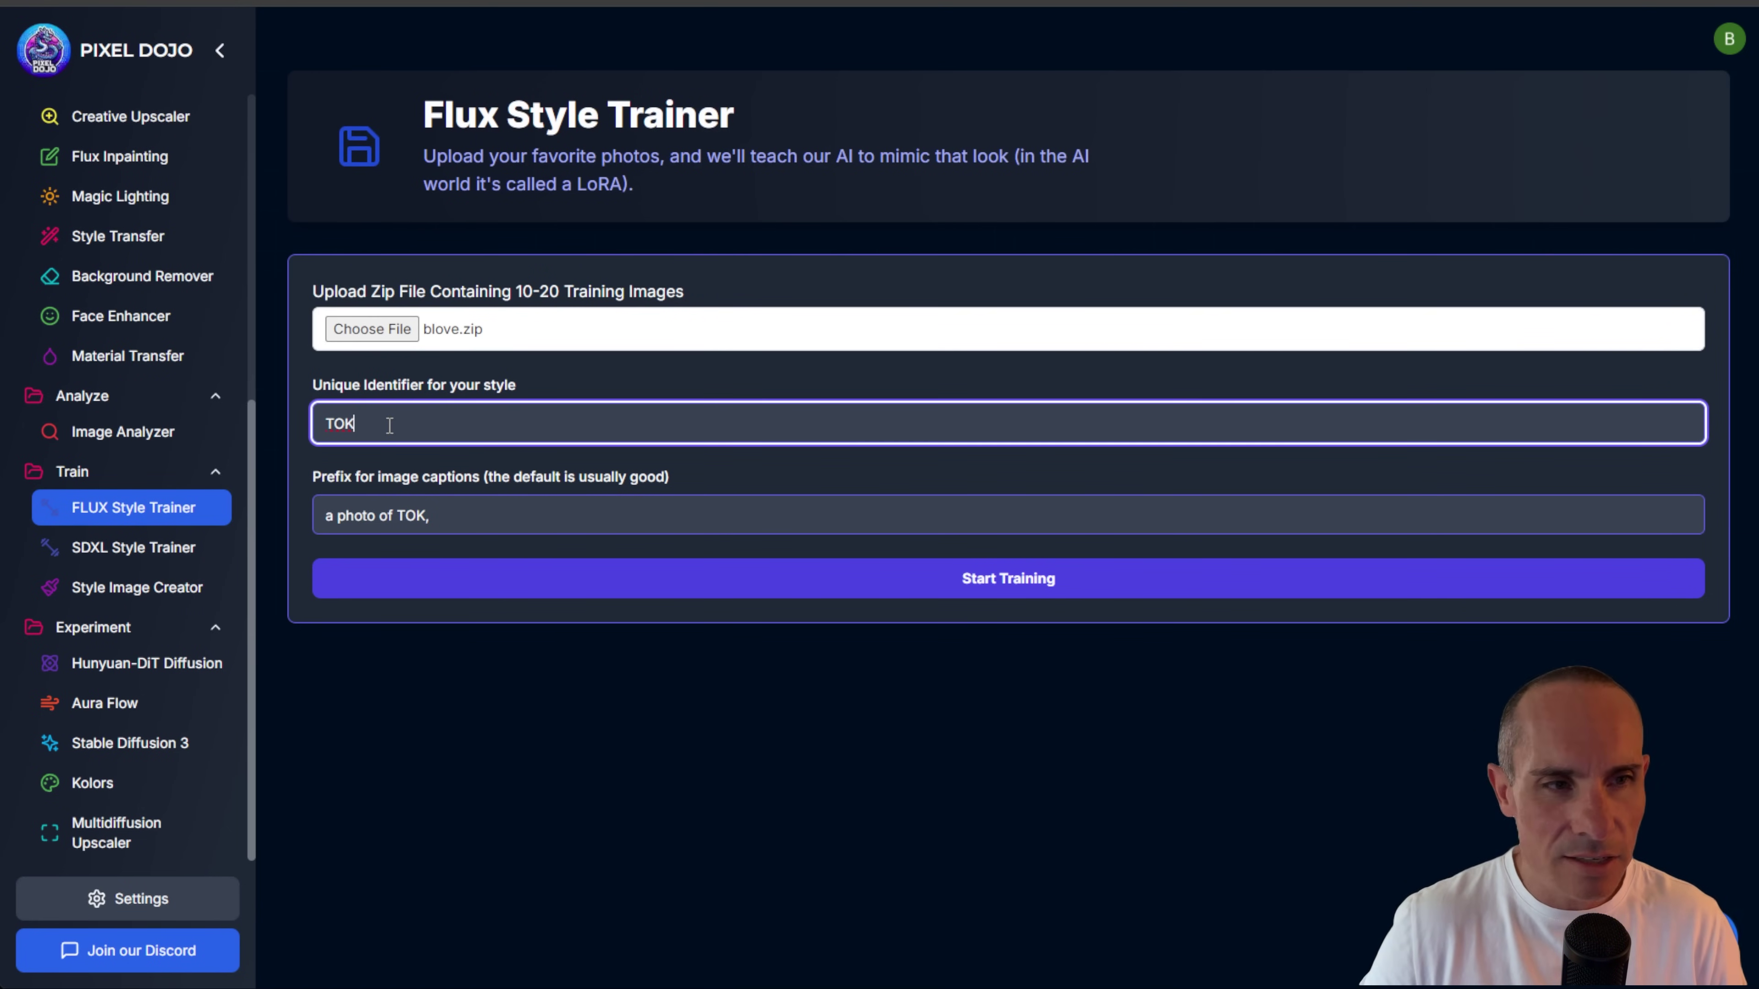
{"action": "type", "text": "BLOVE"}
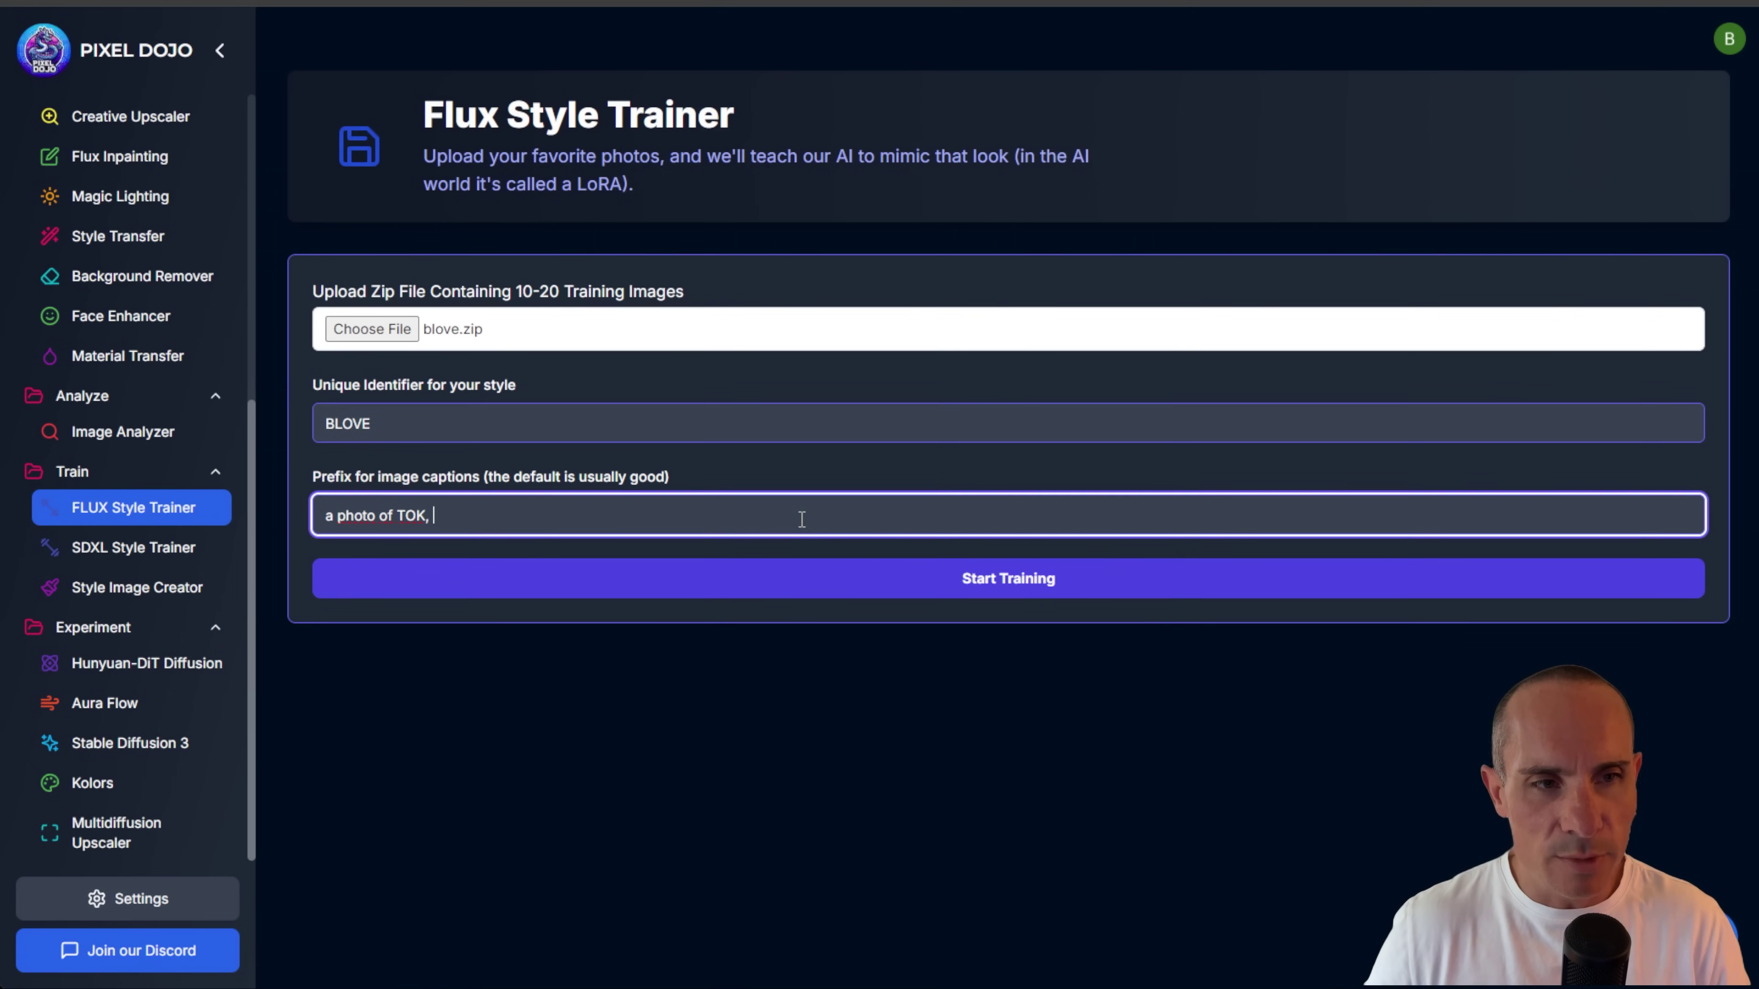
{"action": "left_click", "coordinate": [804, 520]}
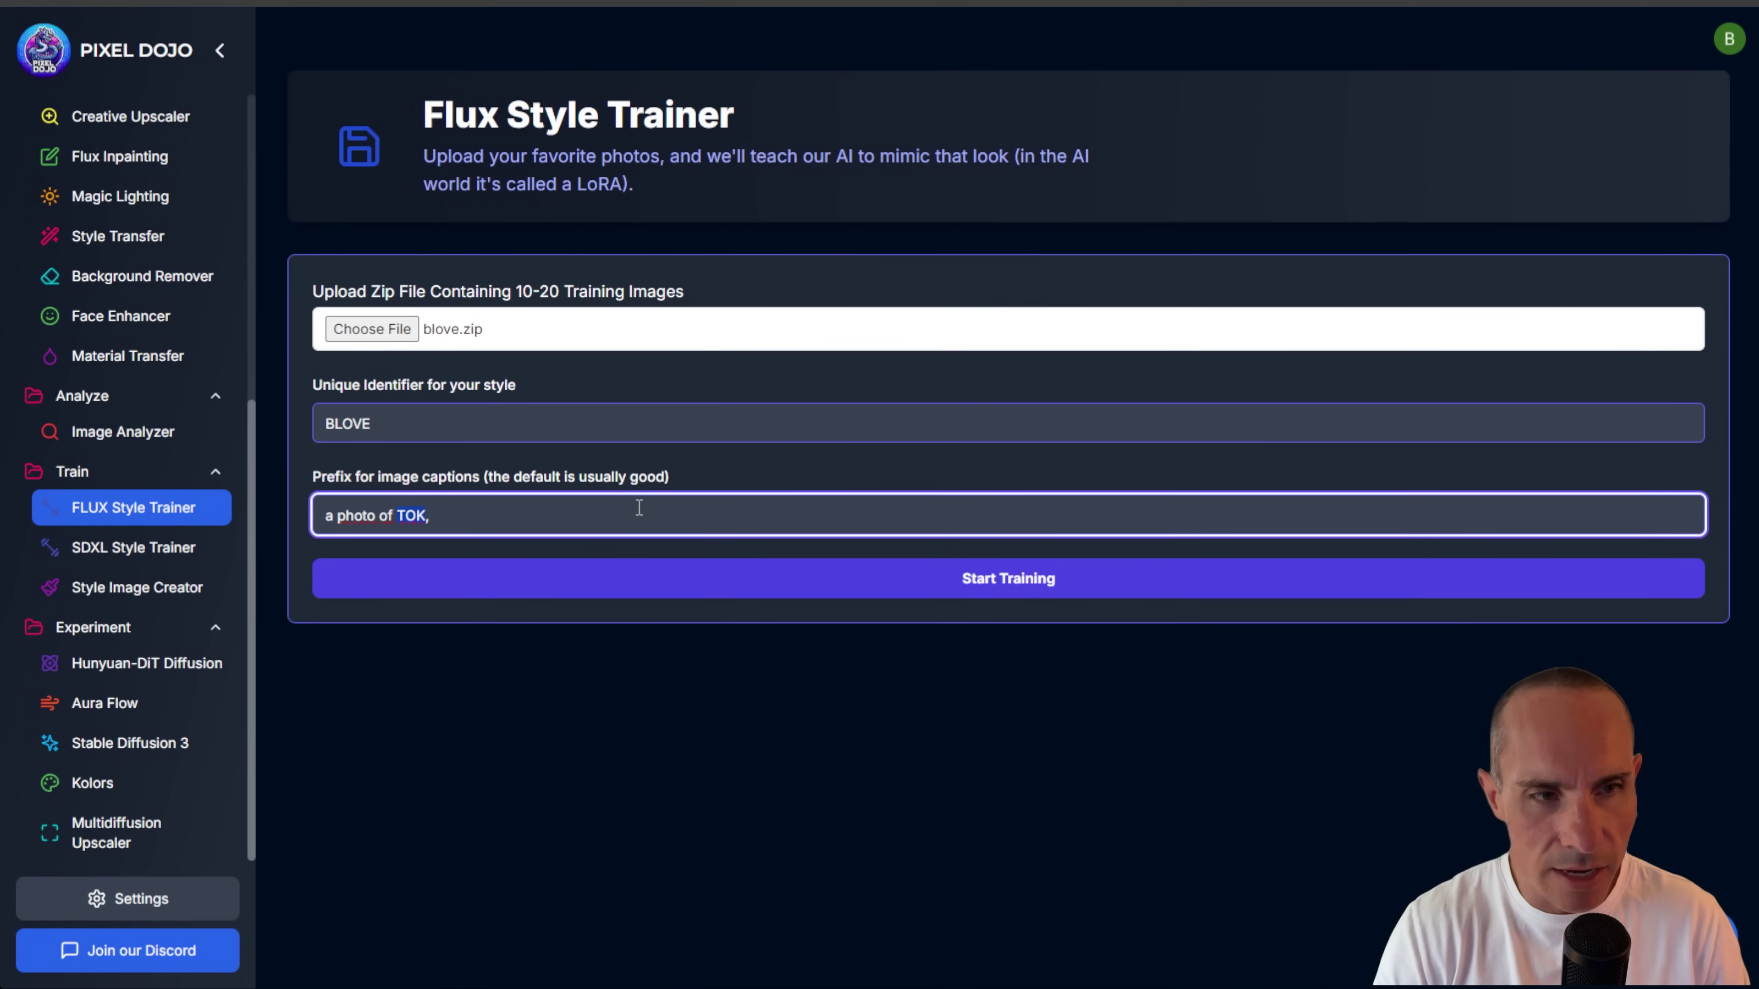
{"action": "type", "text": "BLOVE man"}
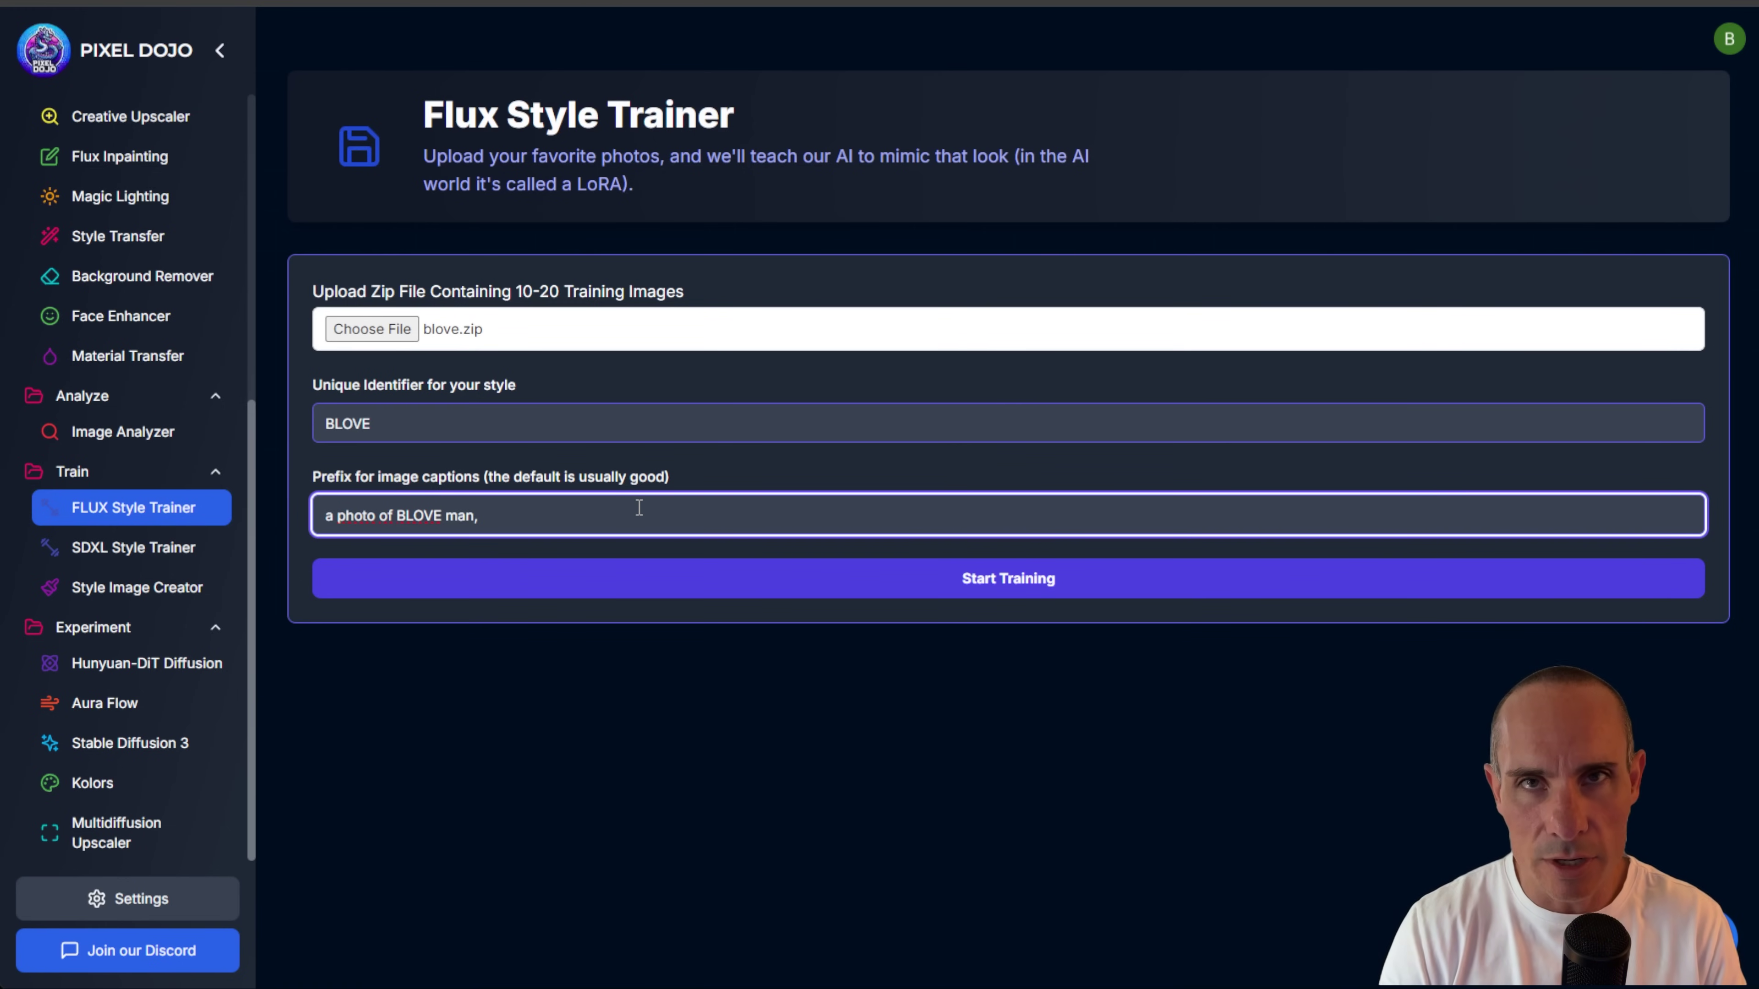
Step: Launch Flux LoRA training on the BLOVE photos and move on to the prefilled SDXL Style Trainer
{"action": "left_click", "coordinate": [1068, 762]}
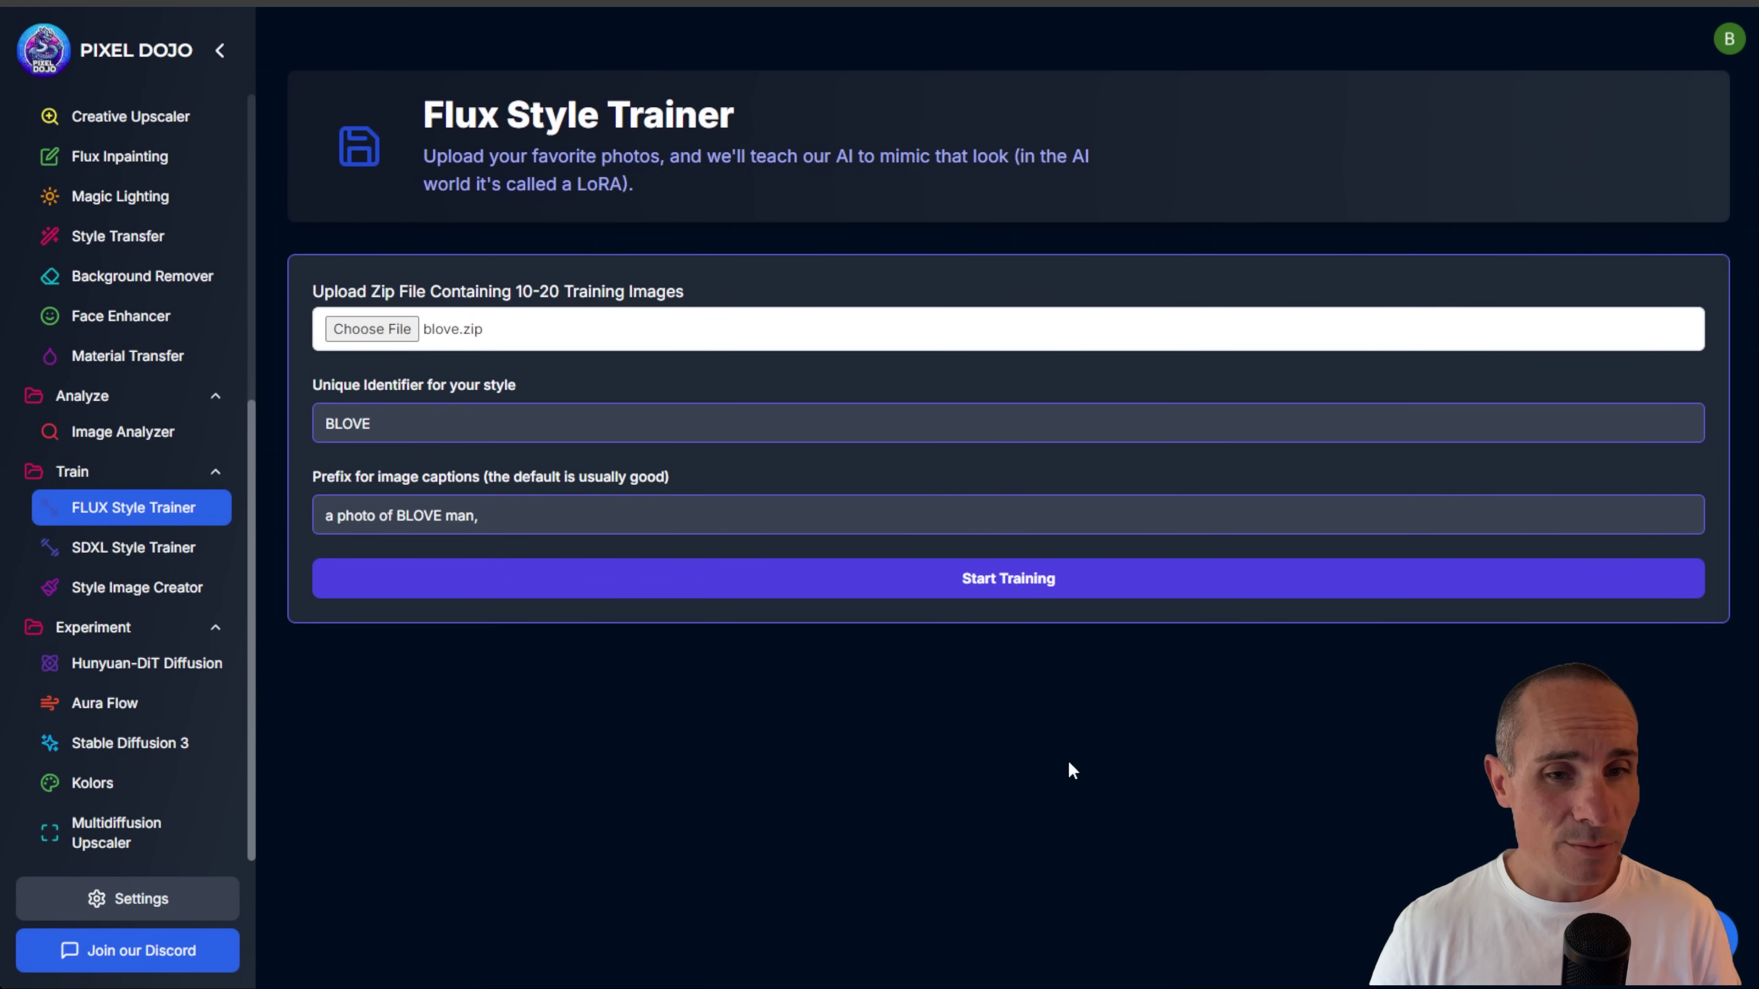
{"action": "left_click", "coordinate": [1016, 574]}
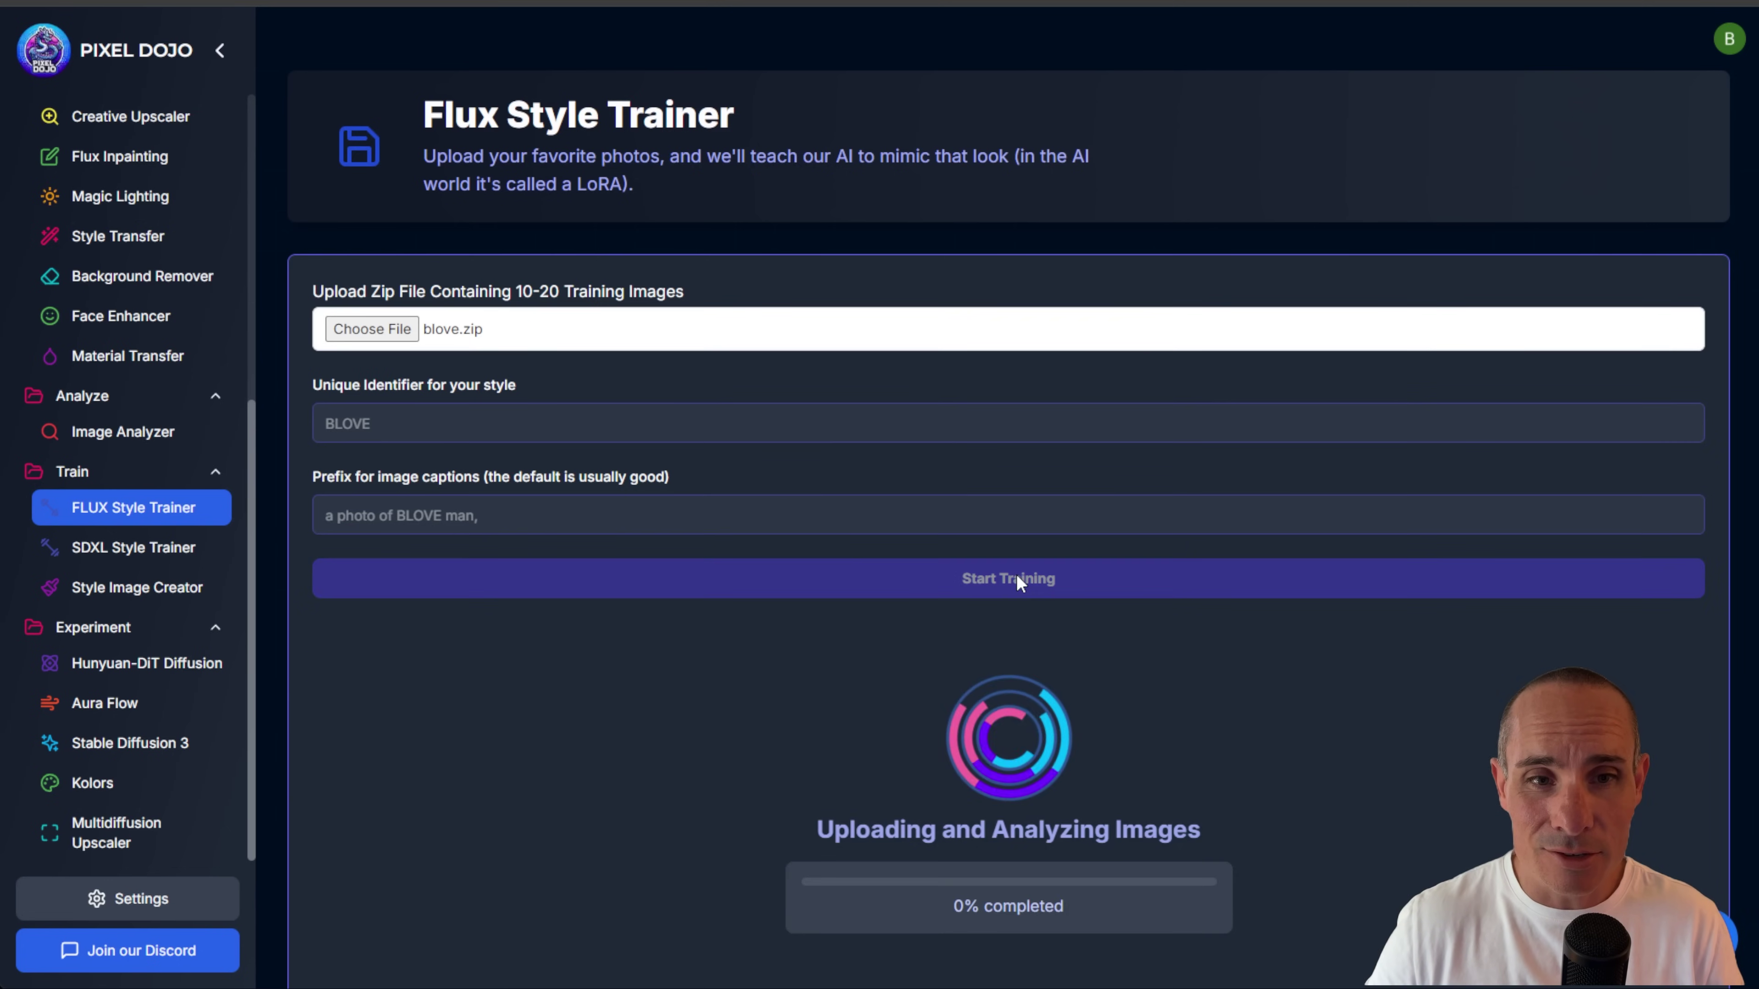
{"action": "scroll", "coordinate": [1316, 623], "scroll_direction": "down", "scroll_amount": 1}
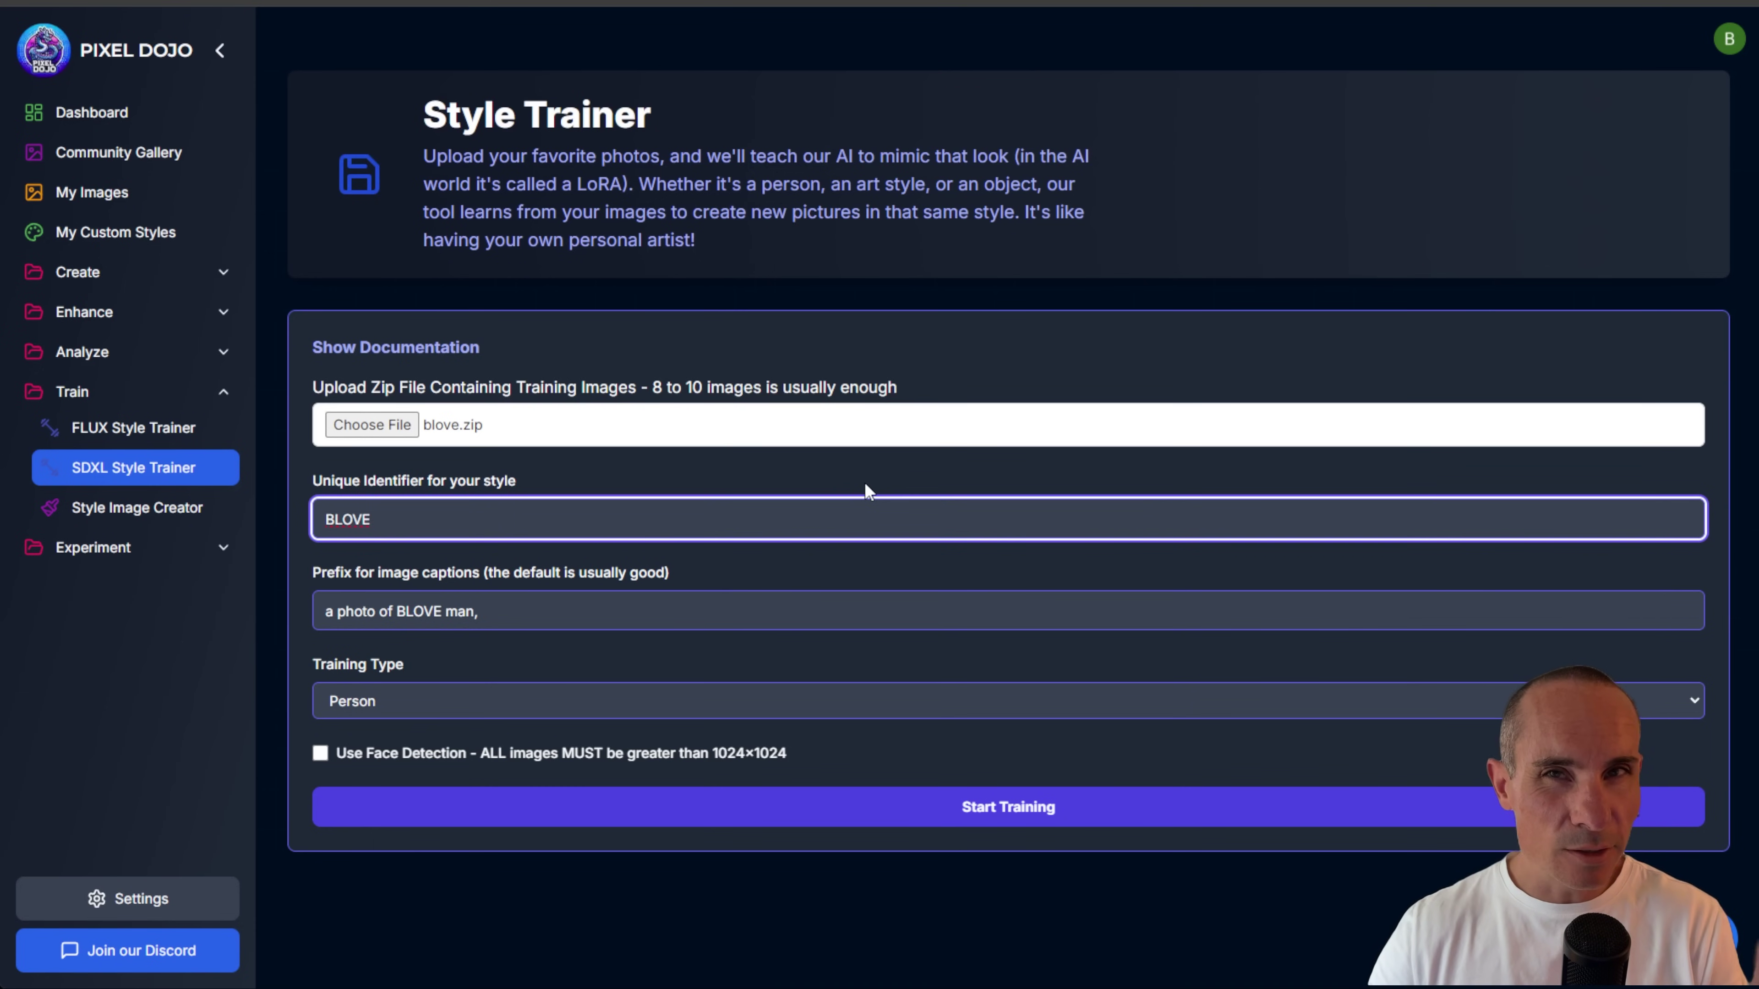
Step: Start SDXL person training for BLOVE, then check the Flux trainer's completed status
{"action": "left_click", "coordinate": [867, 491]}
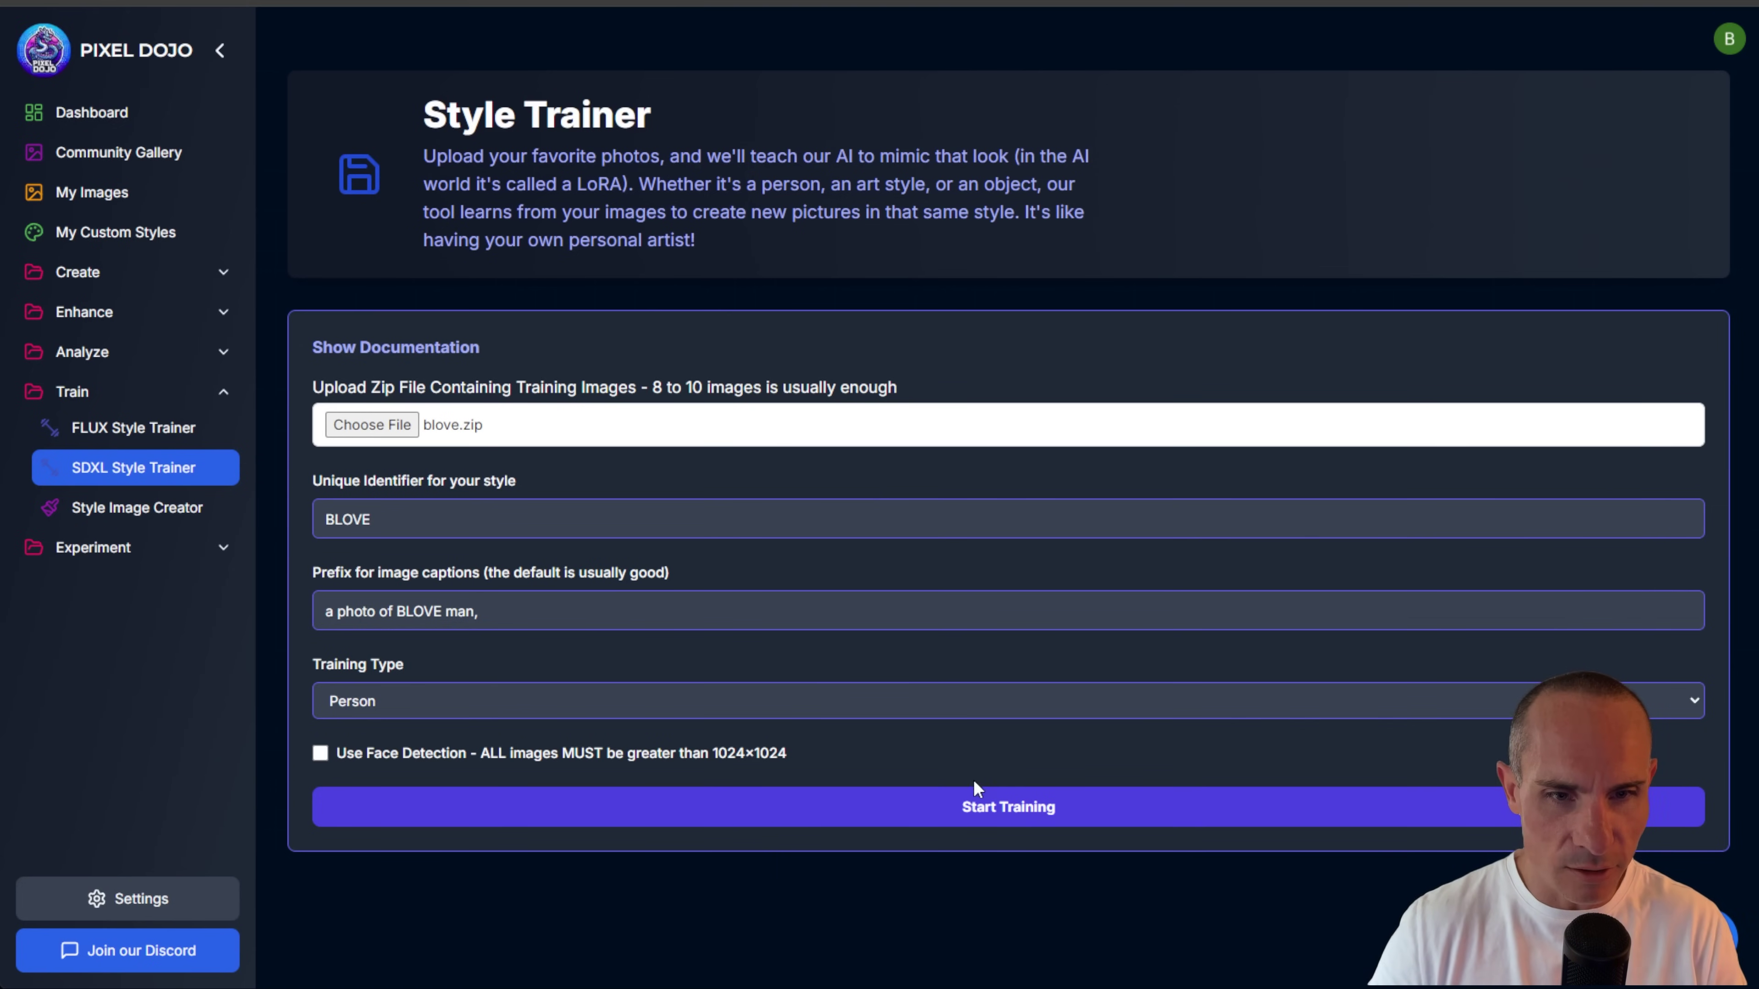
{"action": "left_click", "coordinate": [991, 816]}
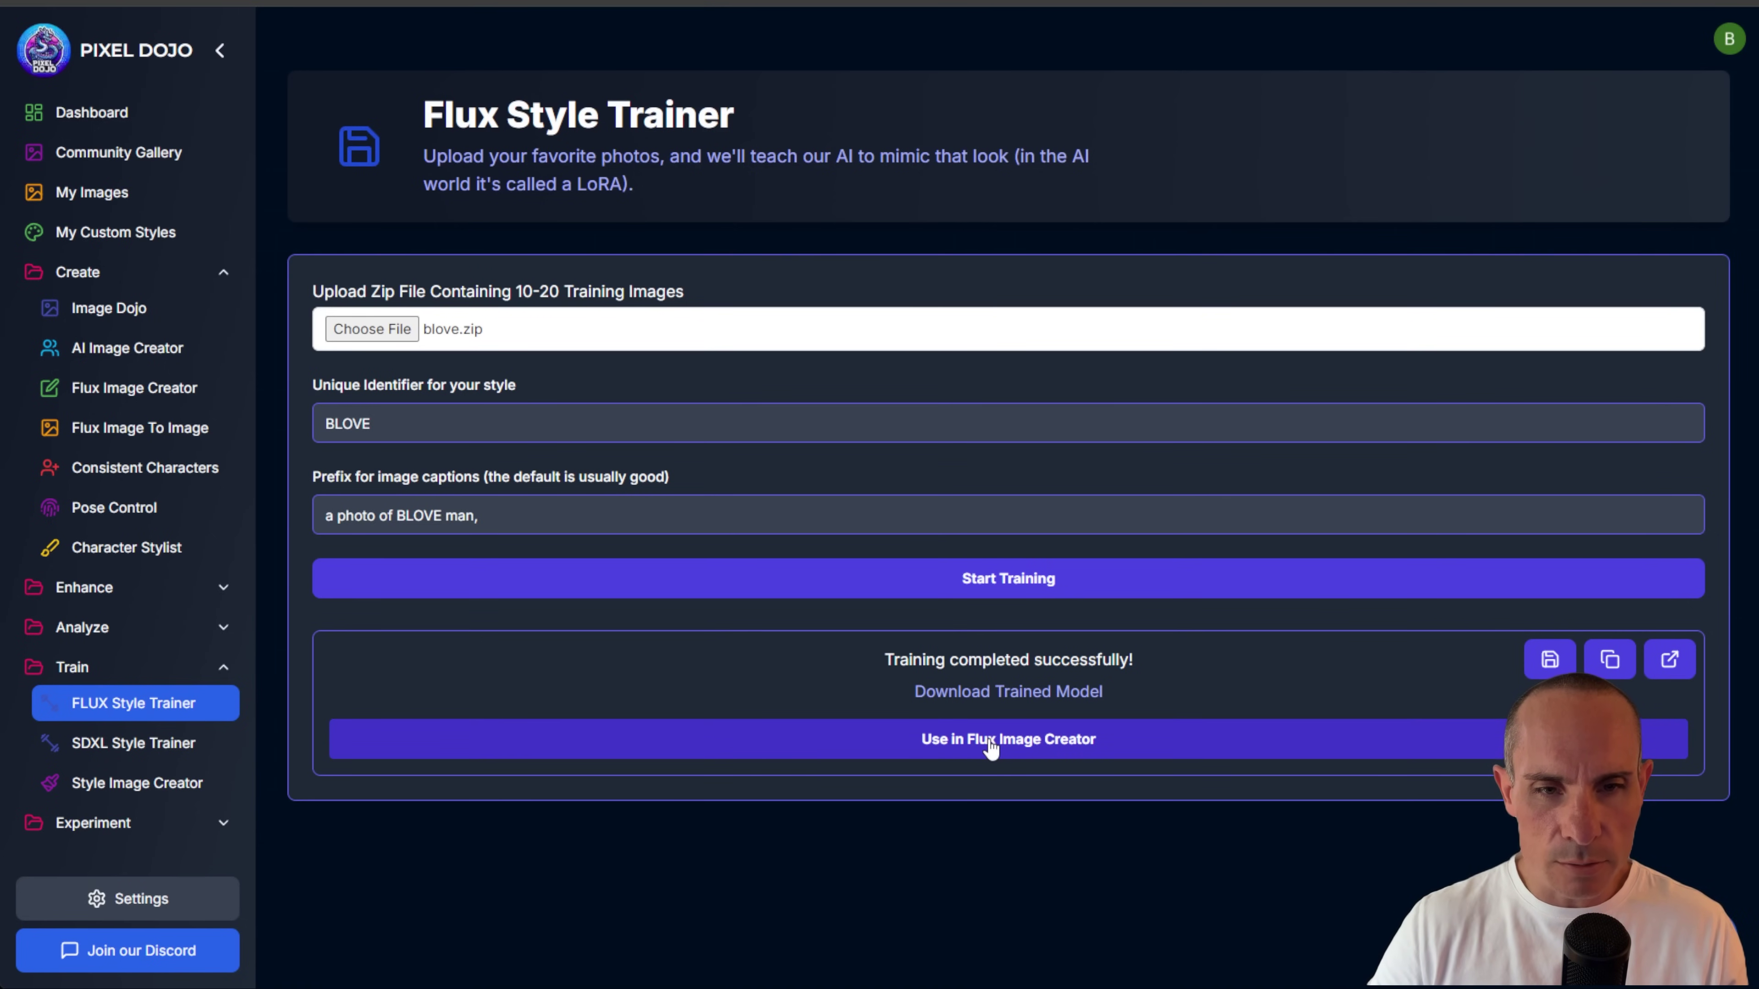
Step: Send the trained BLOVE model to the Flux Image Creator and find it under My Custom Styles
{"action": "left_click", "coordinate": [992, 747]}
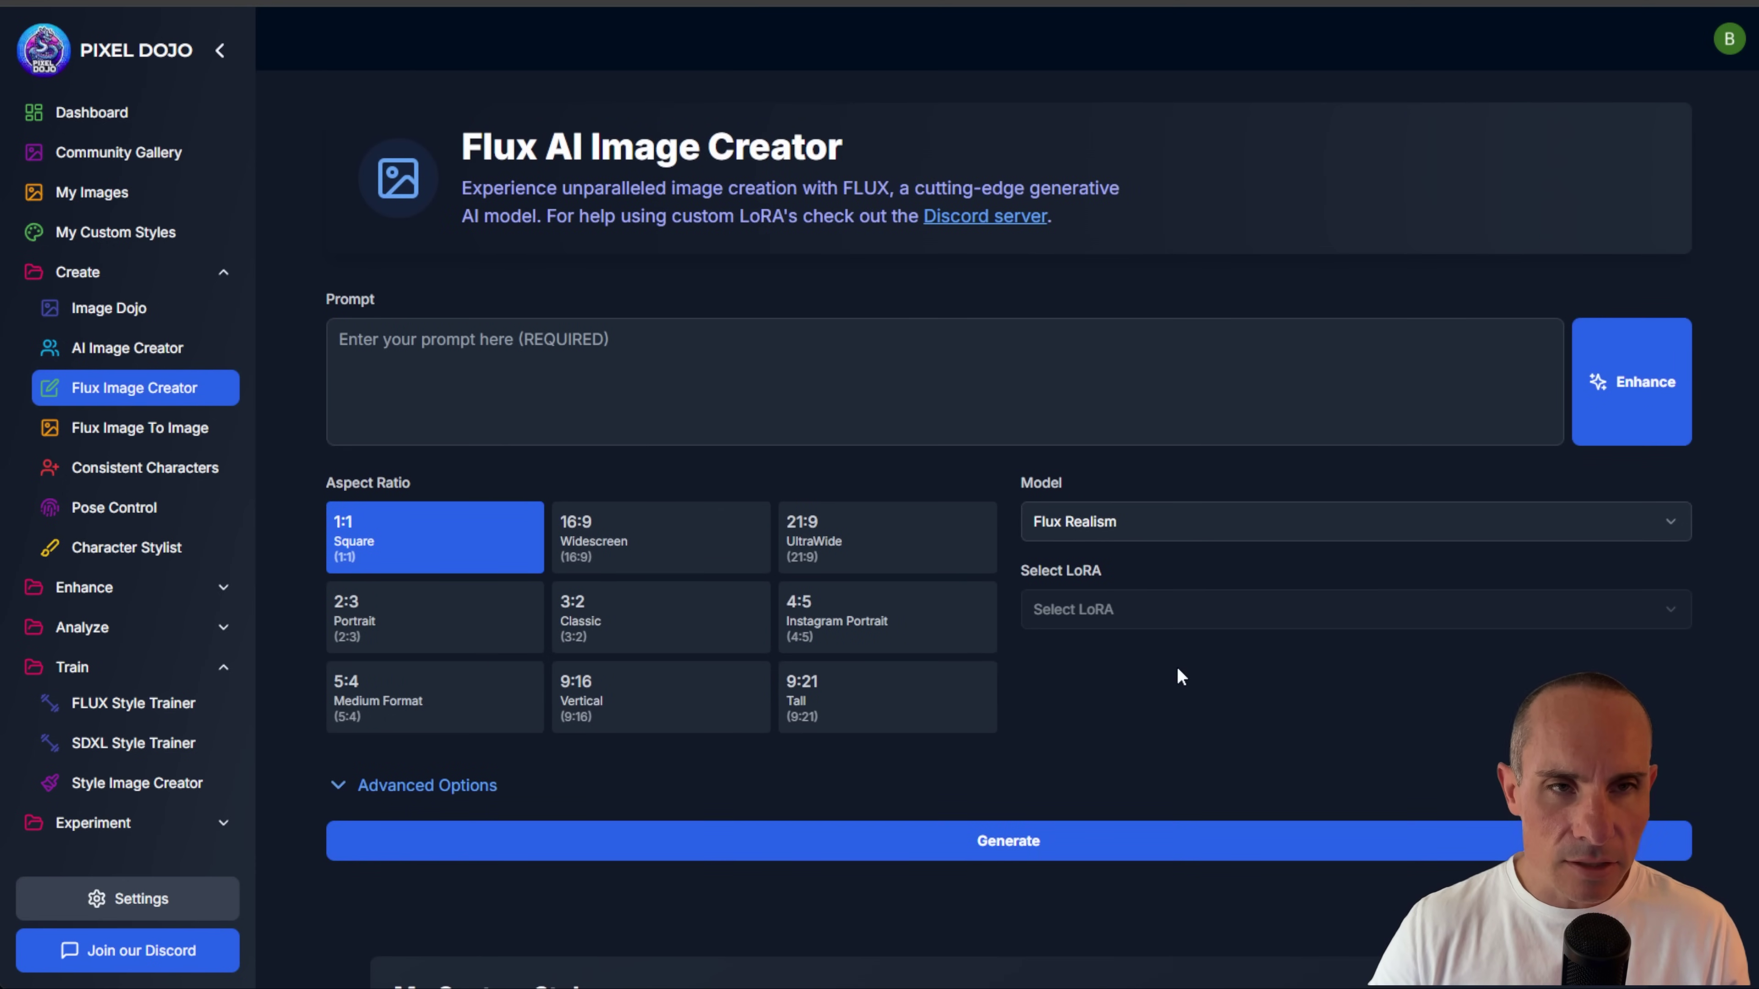
{"action": "scroll", "coordinate": [1184, 677], "scroll_direction": "down", "scroll_amount": 5}
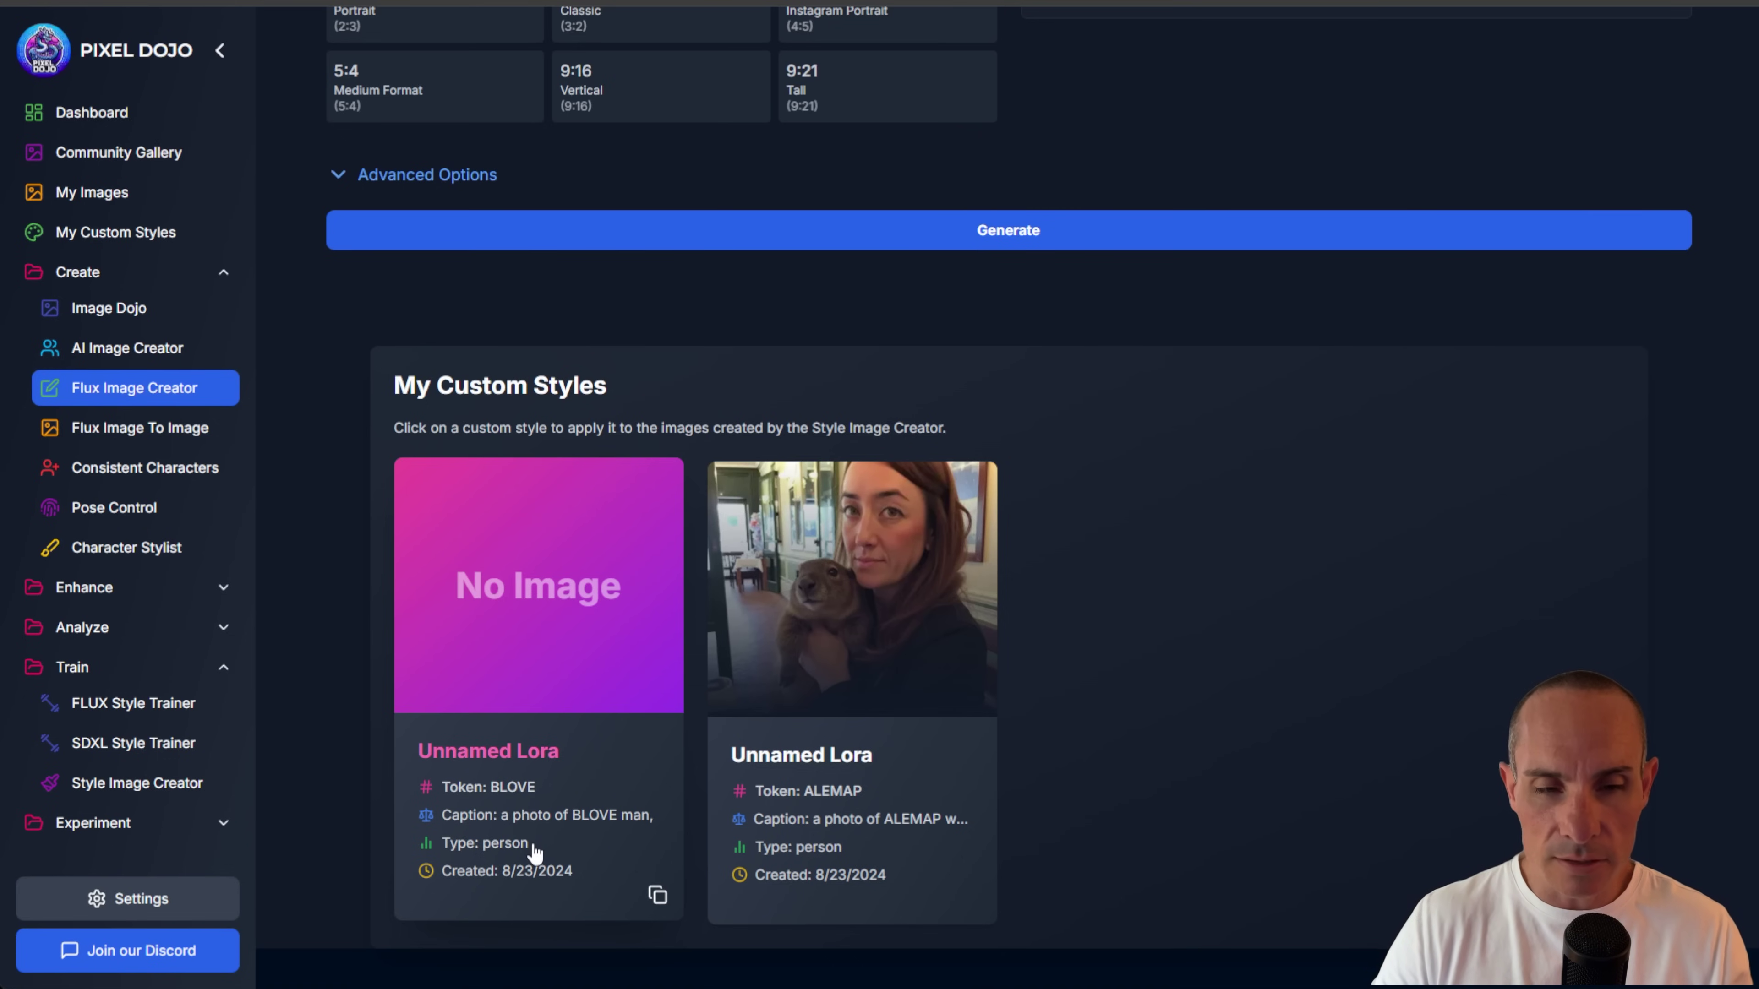
Step: Apply the BLOVE custom style, filling the prompt with 'a photo of BLOVE man,' and its LoRA URL
{"action": "left_click", "coordinate": [540, 585]}
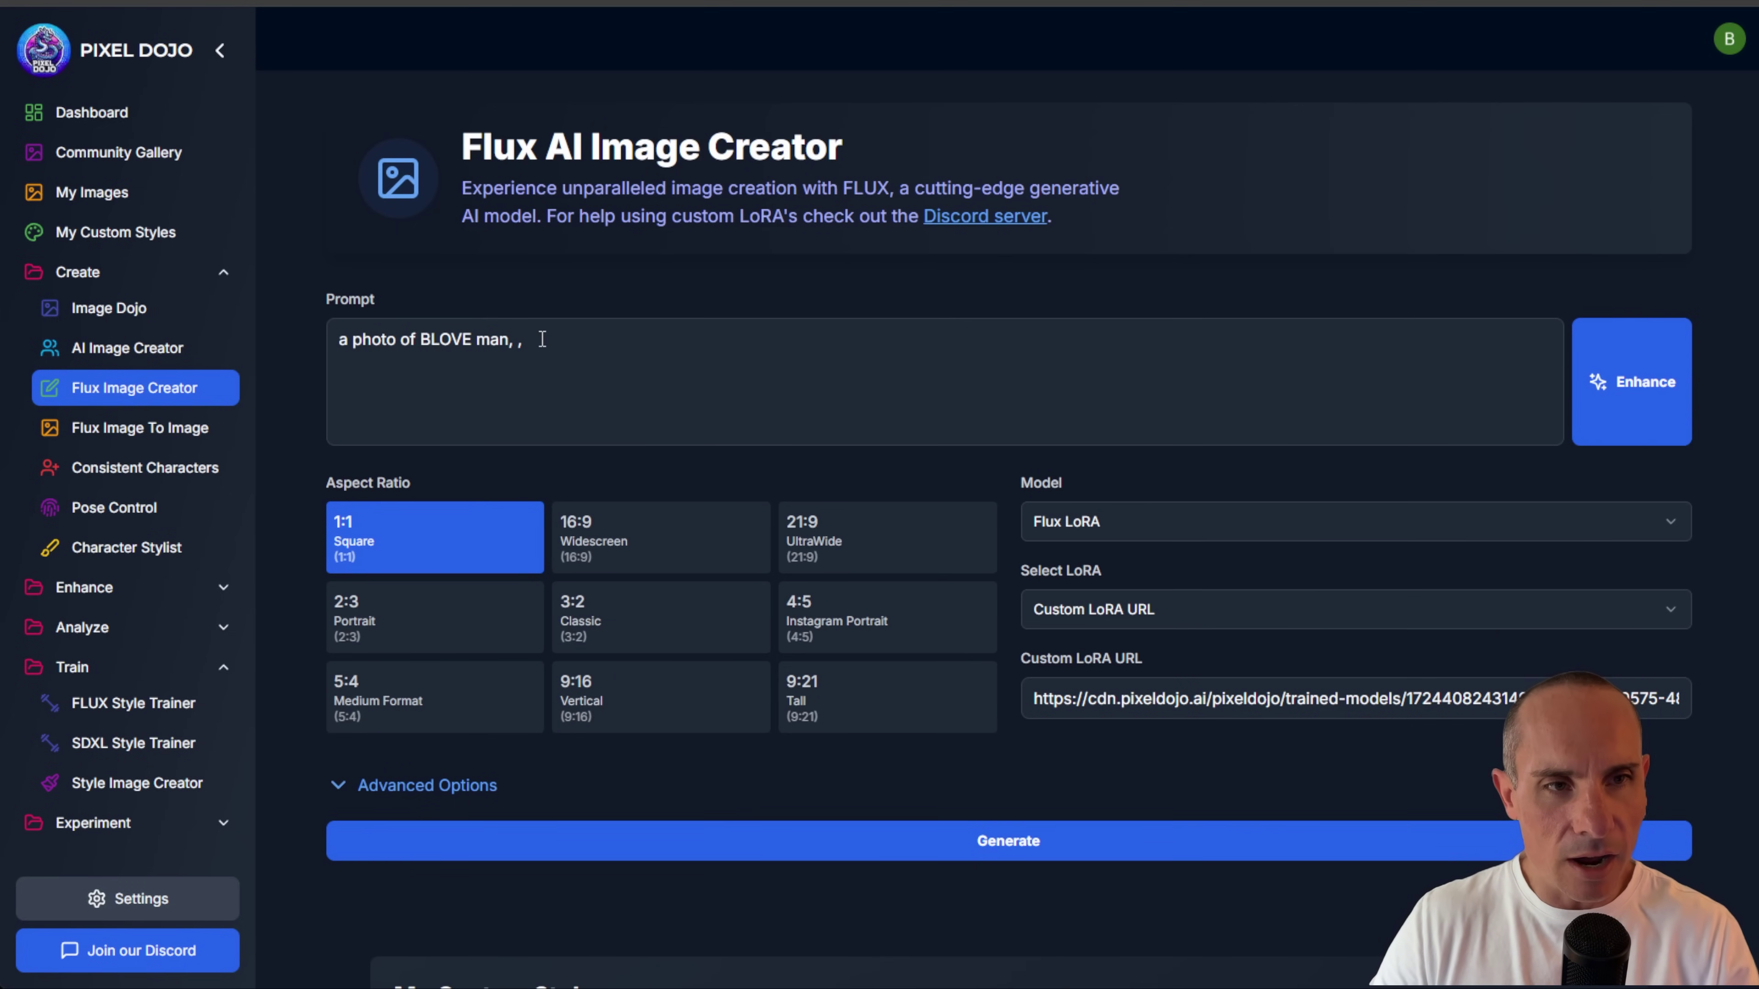
{"action": "left_click_drag", "start_coordinate": [338, 339], "coordinate": [585, 352]}
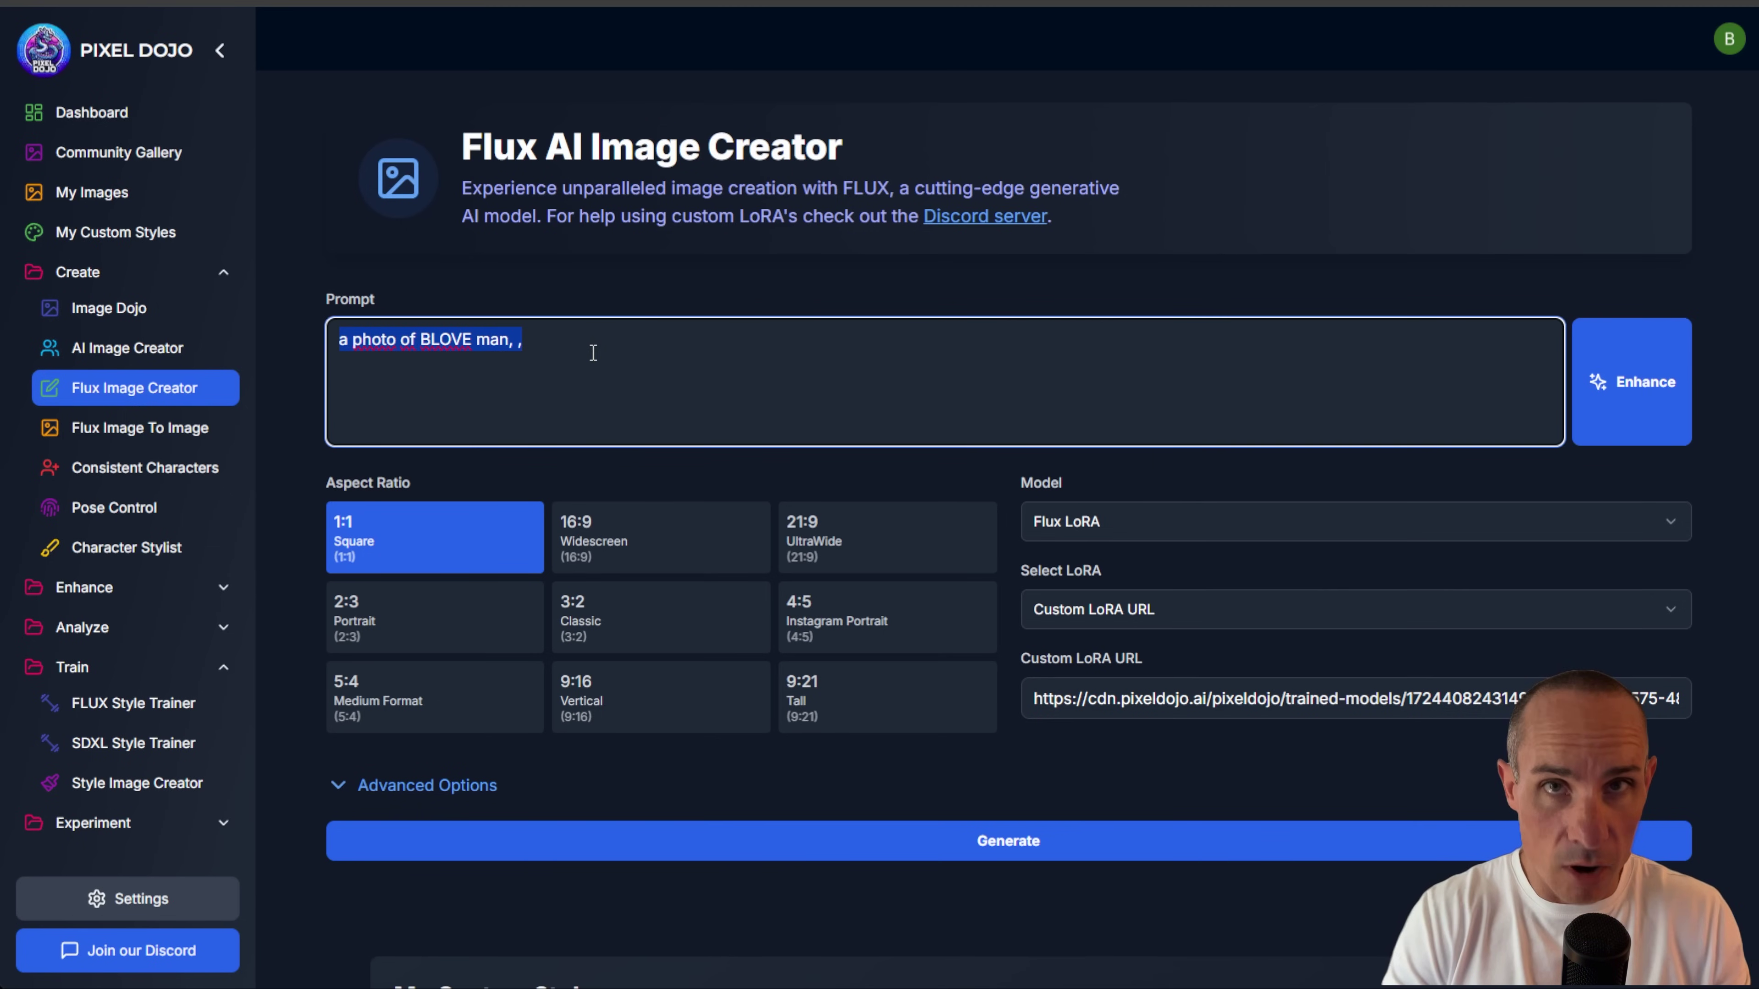
Step: Generate the 'a photo of BLOVE man' portrait, then return to the prompt to add cafe details
{"action": "left_click", "coordinate": [1011, 841]}
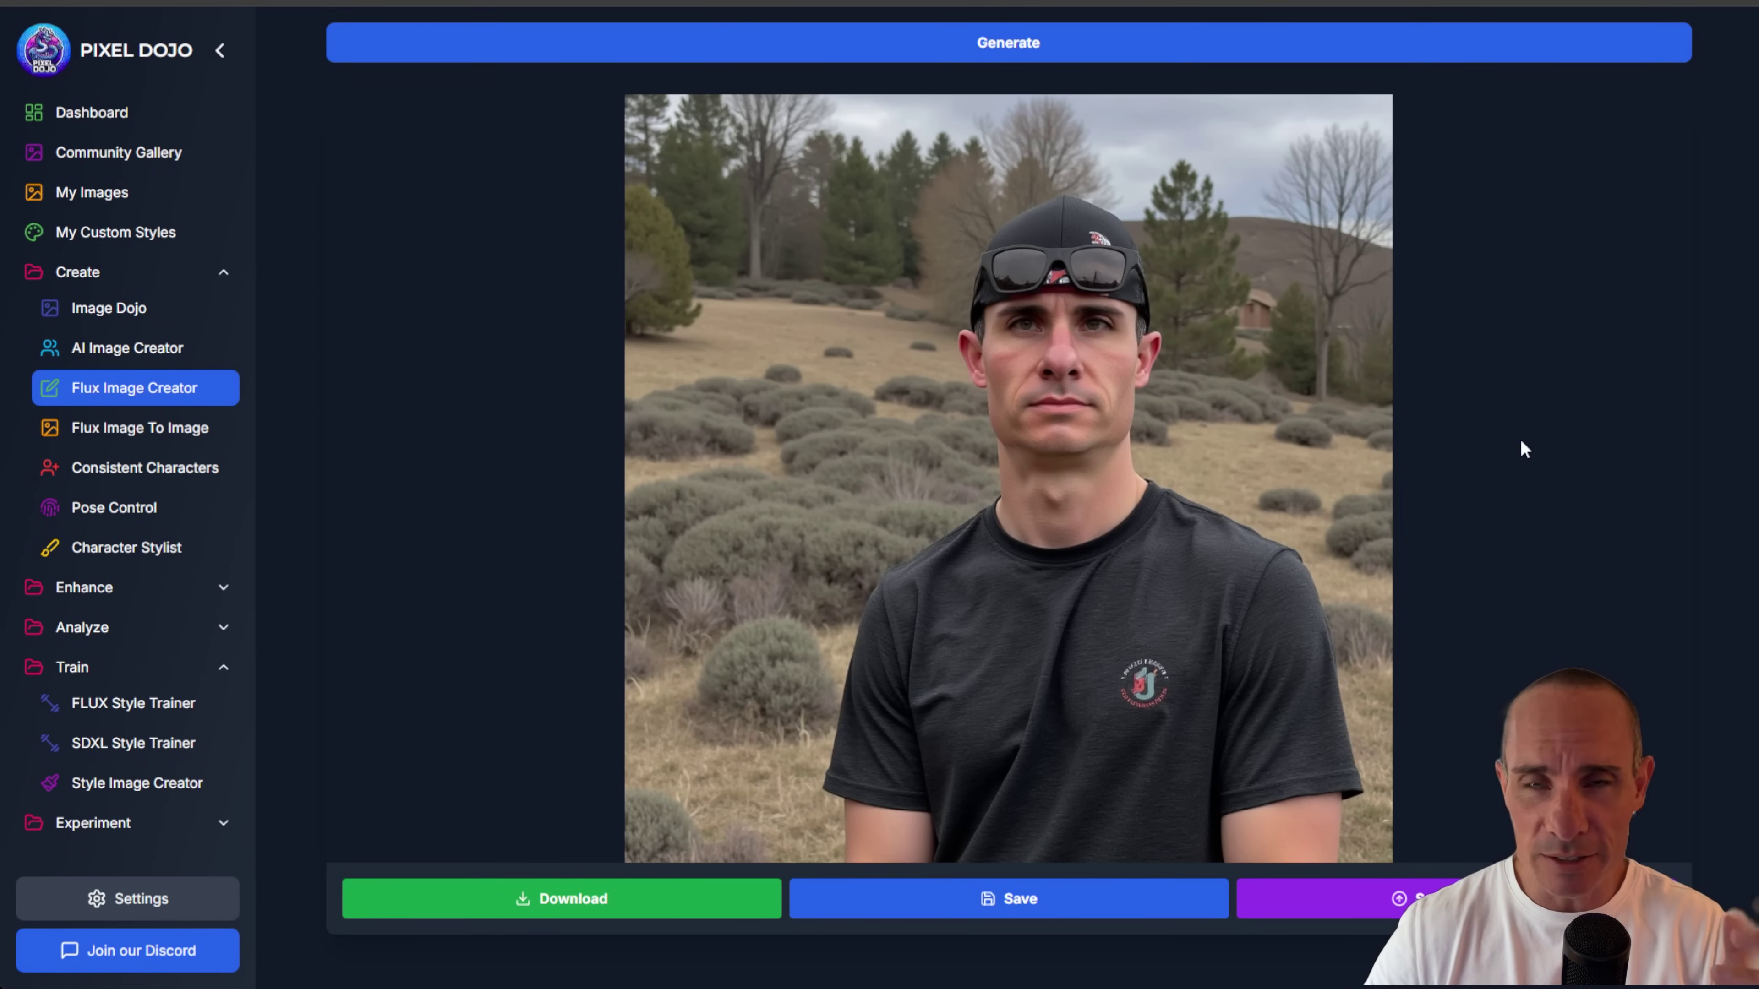
{"action": "scroll", "coordinate": [1519, 440], "scroll_direction": "up", "scroll_amount": 10}
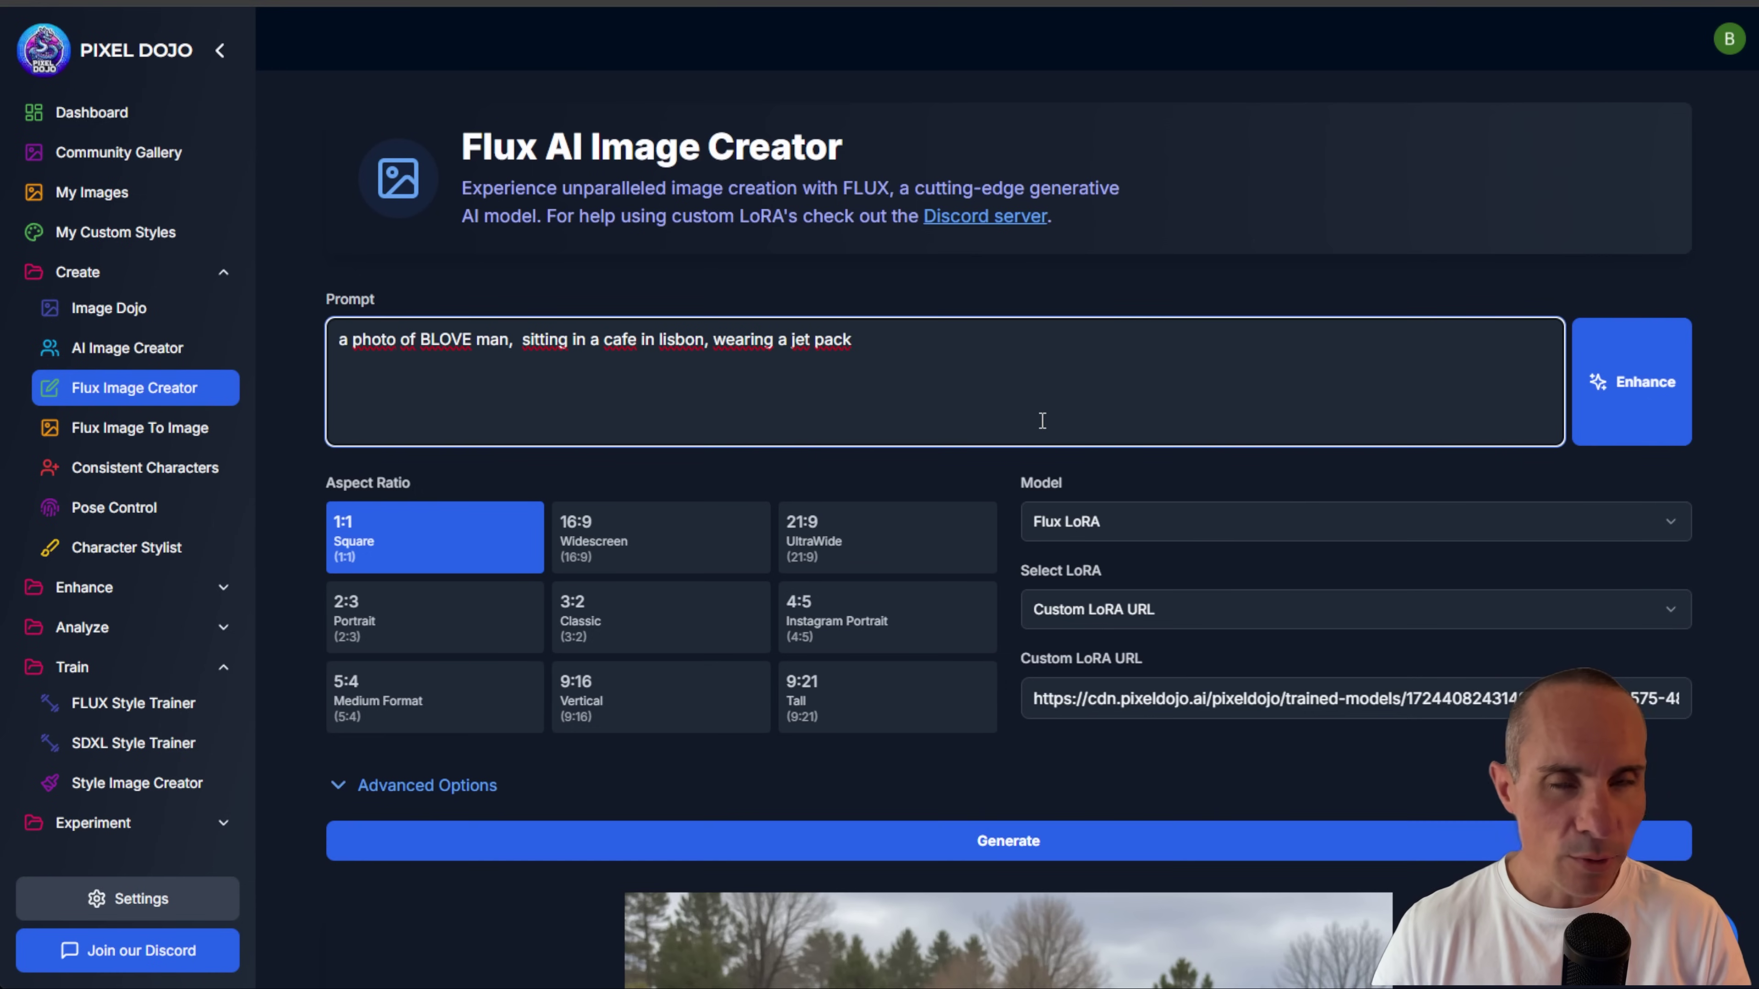
Step: Generate from 'a photo of BLOVE man, sitting in a cafe in lisbon, wearing a jet pack'
{"action": "left_click", "coordinate": [966, 842]}
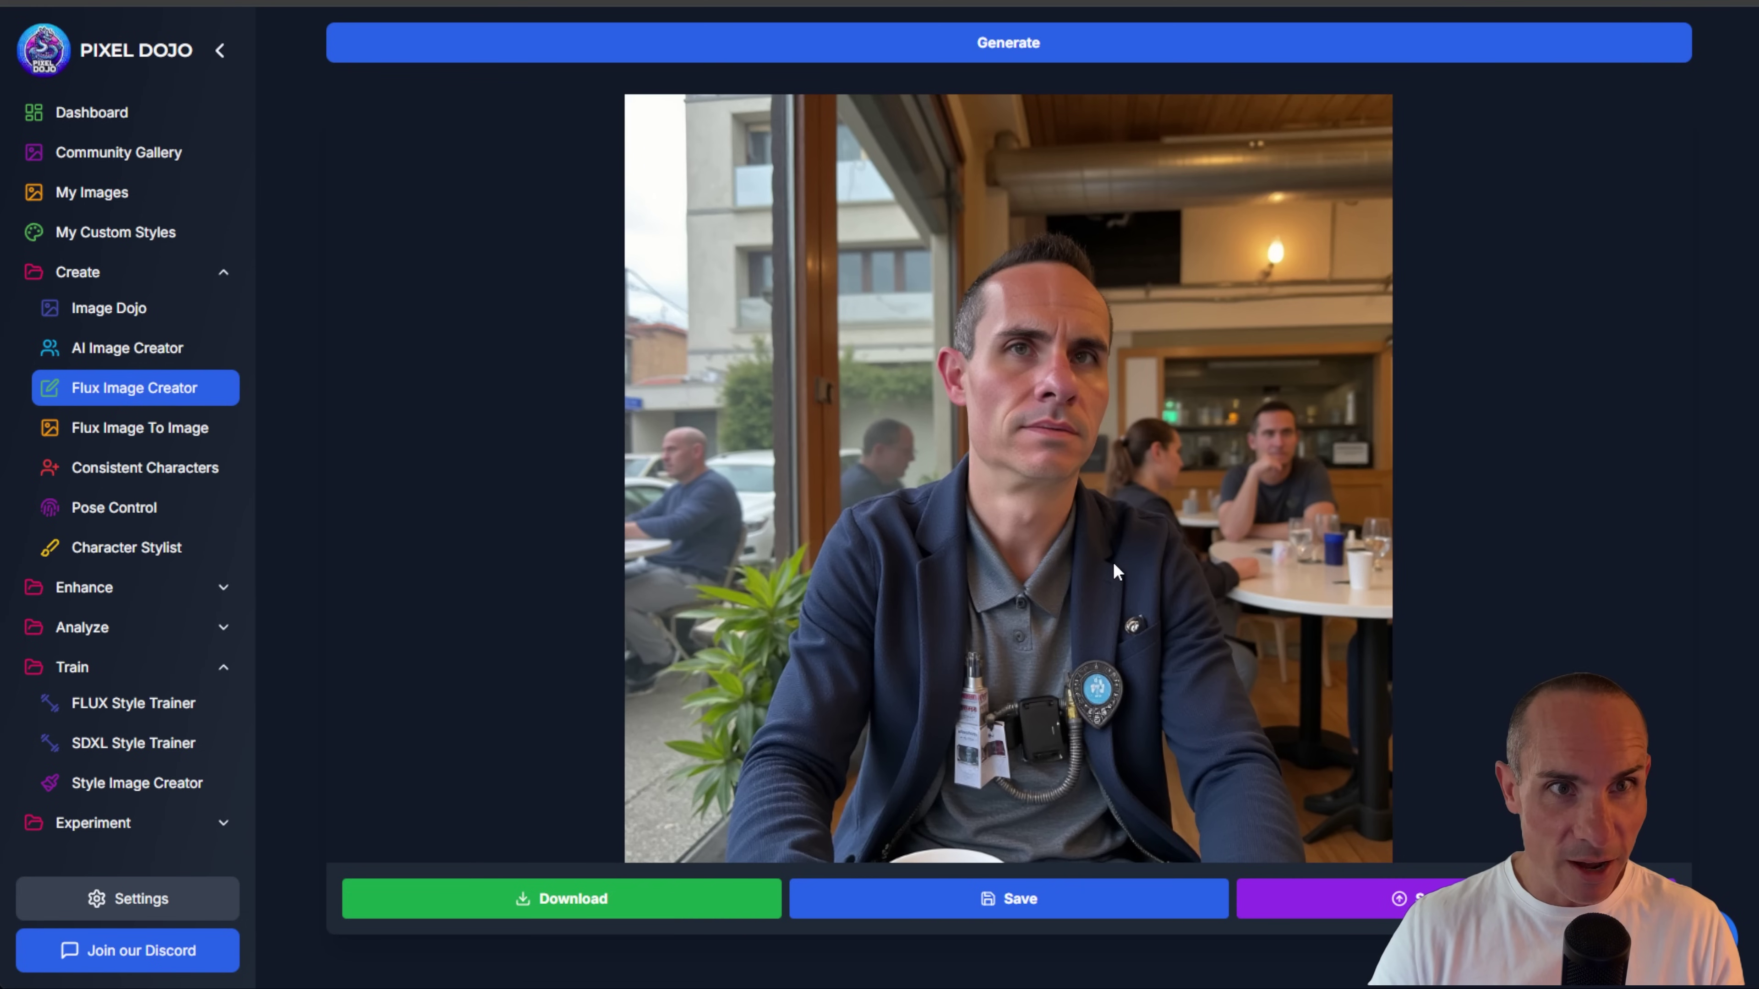
{"action": "scroll", "coordinate": [1113, 563], "scroll_direction": "up", "scroll_amount": 3}
{"action": "scroll", "coordinate": [1113, 562], "scroll_direction": "up", "scroll_amount": 5}
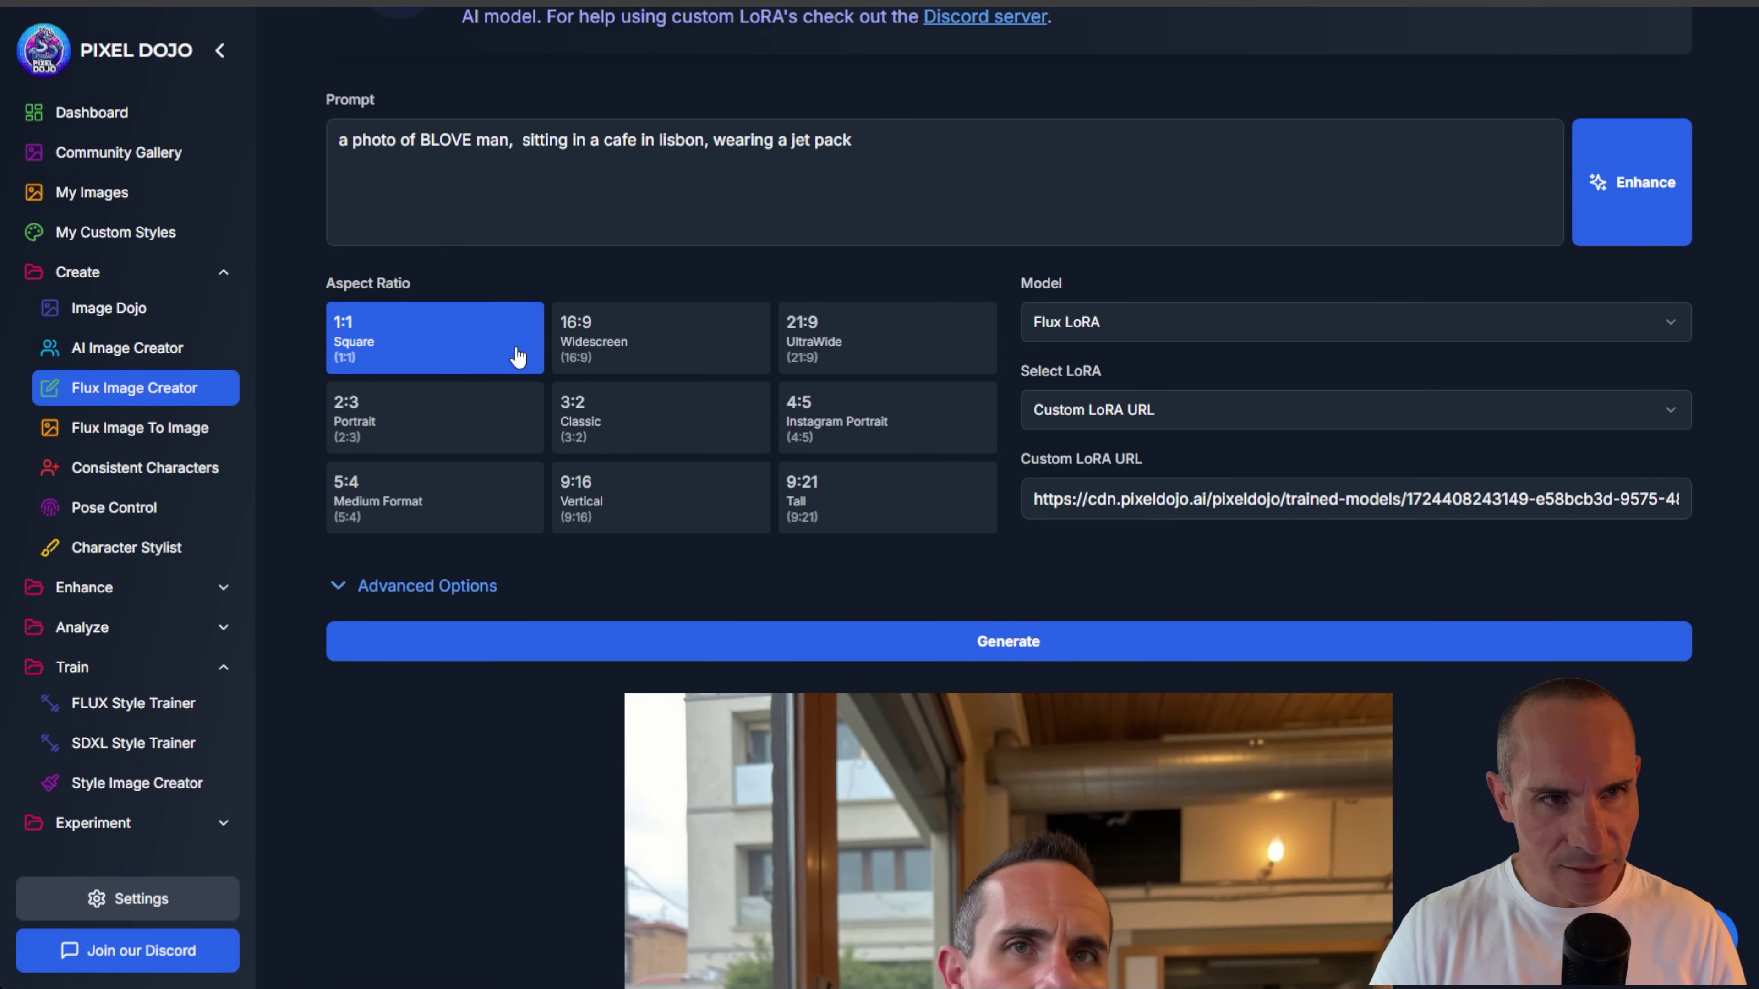
Step: Set the Lisbon cafe image to the 4:5 Instagram Portrait ratio and show the advanced generation settings
{"action": "left_click", "coordinate": [905, 430]}
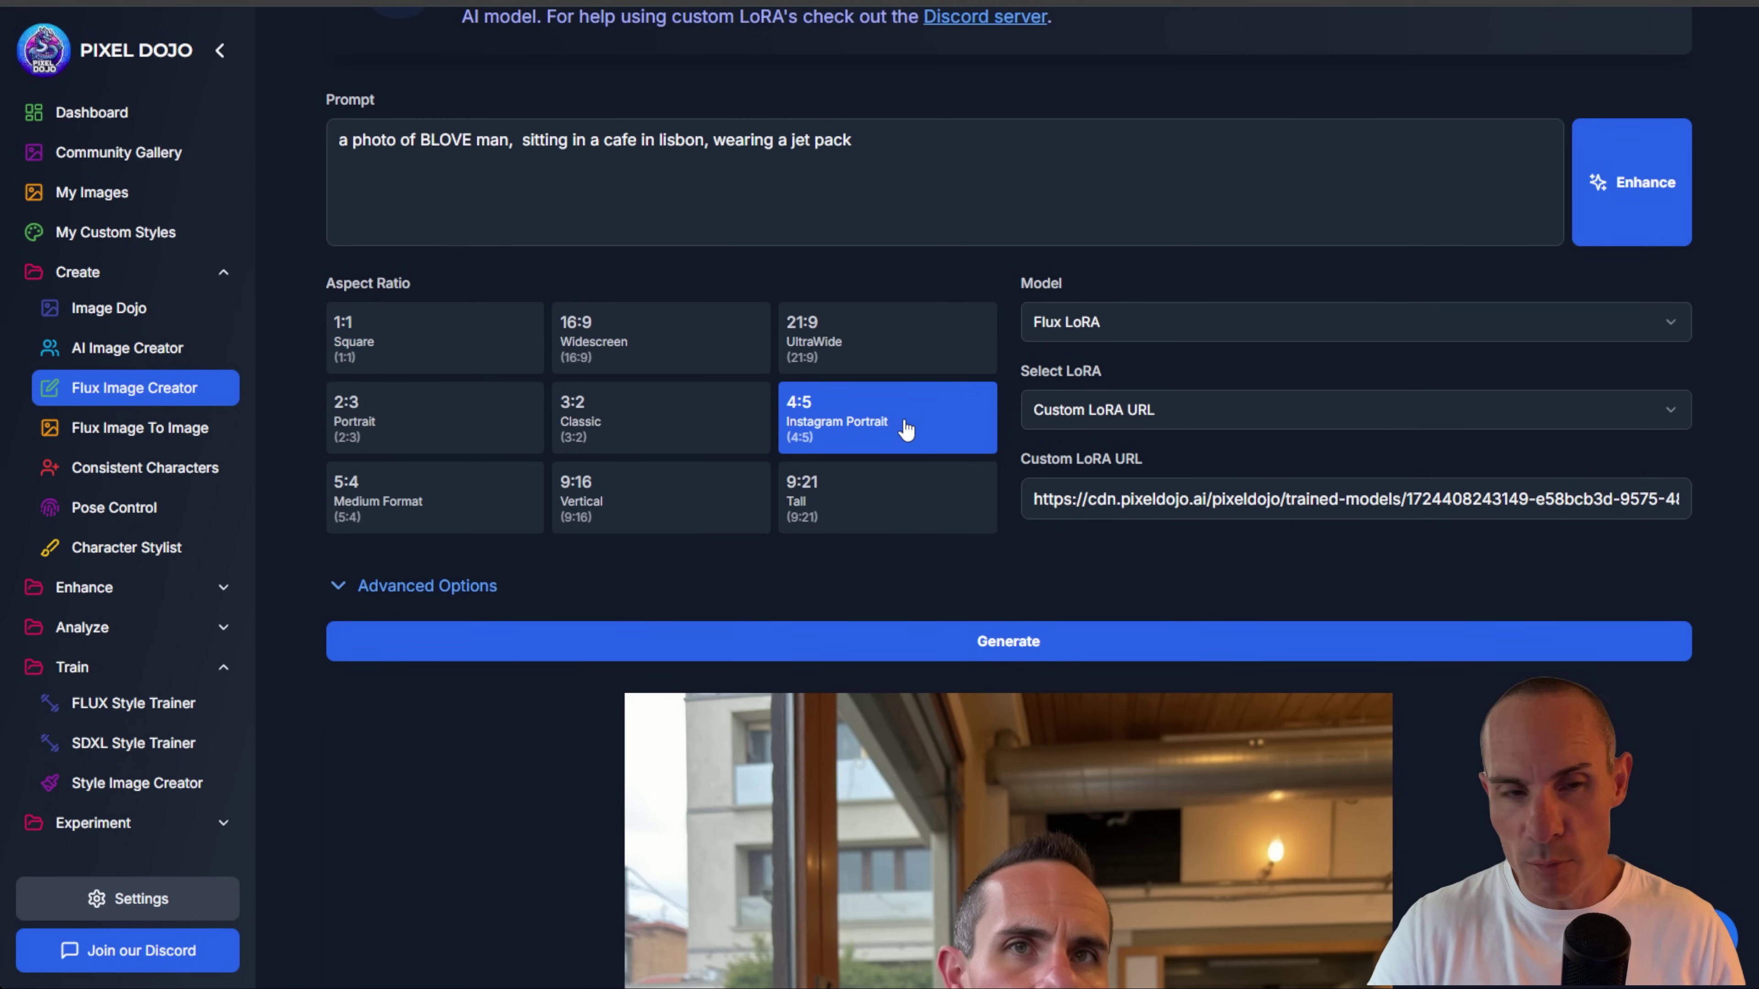
{"action": "left_click", "coordinate": [412, 589]}
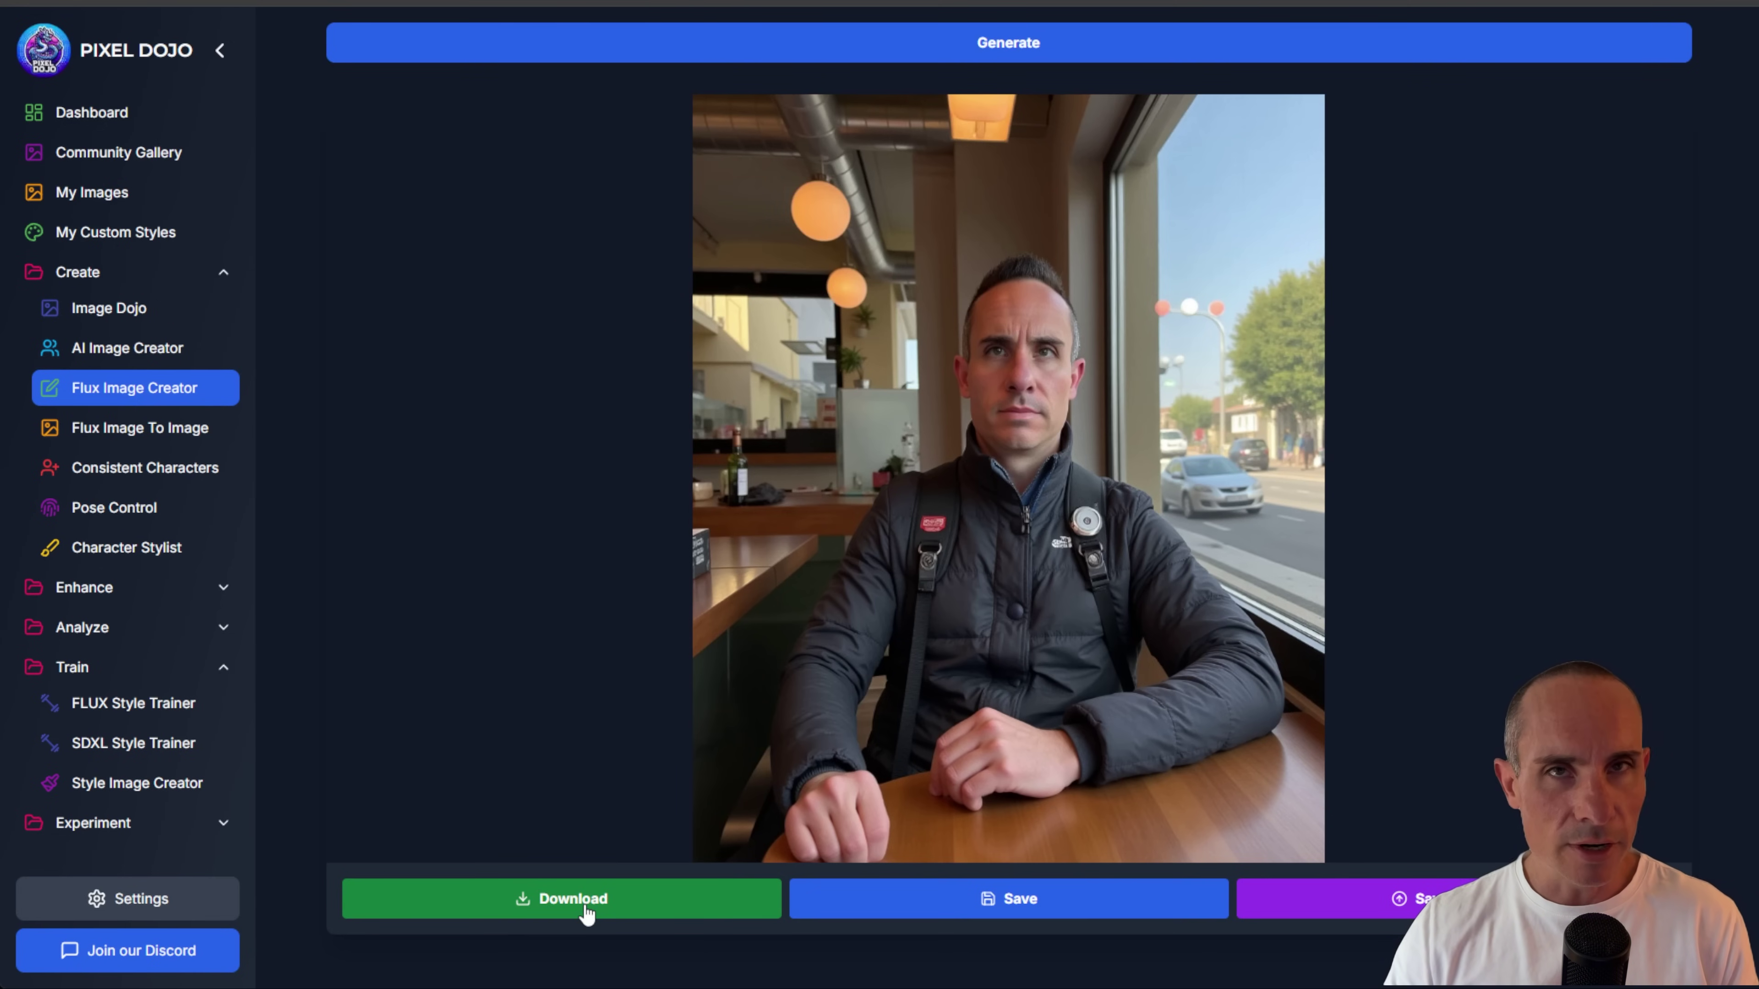
Step: Save the window-side cafe portrait to my images and send it to the Creative Upscaler
{"action": "left_click", "coordinate": [1025, 904]}
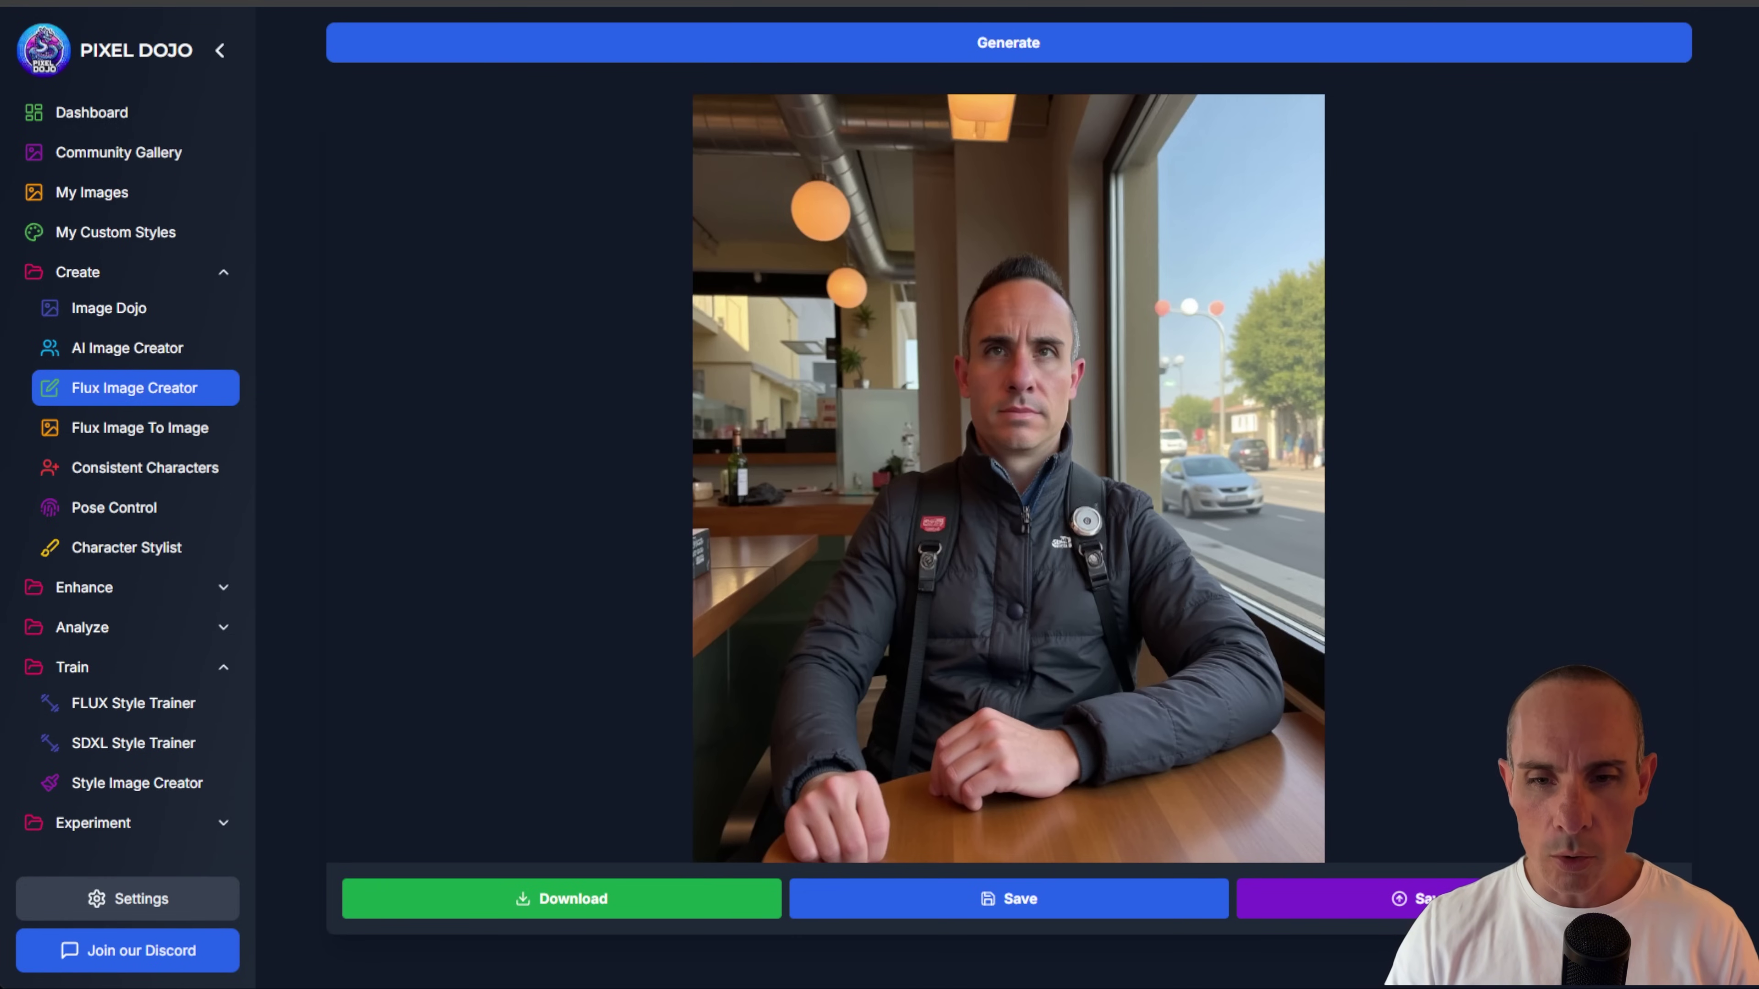
{"action": "left_click", "coordinate": [1420, 899]}
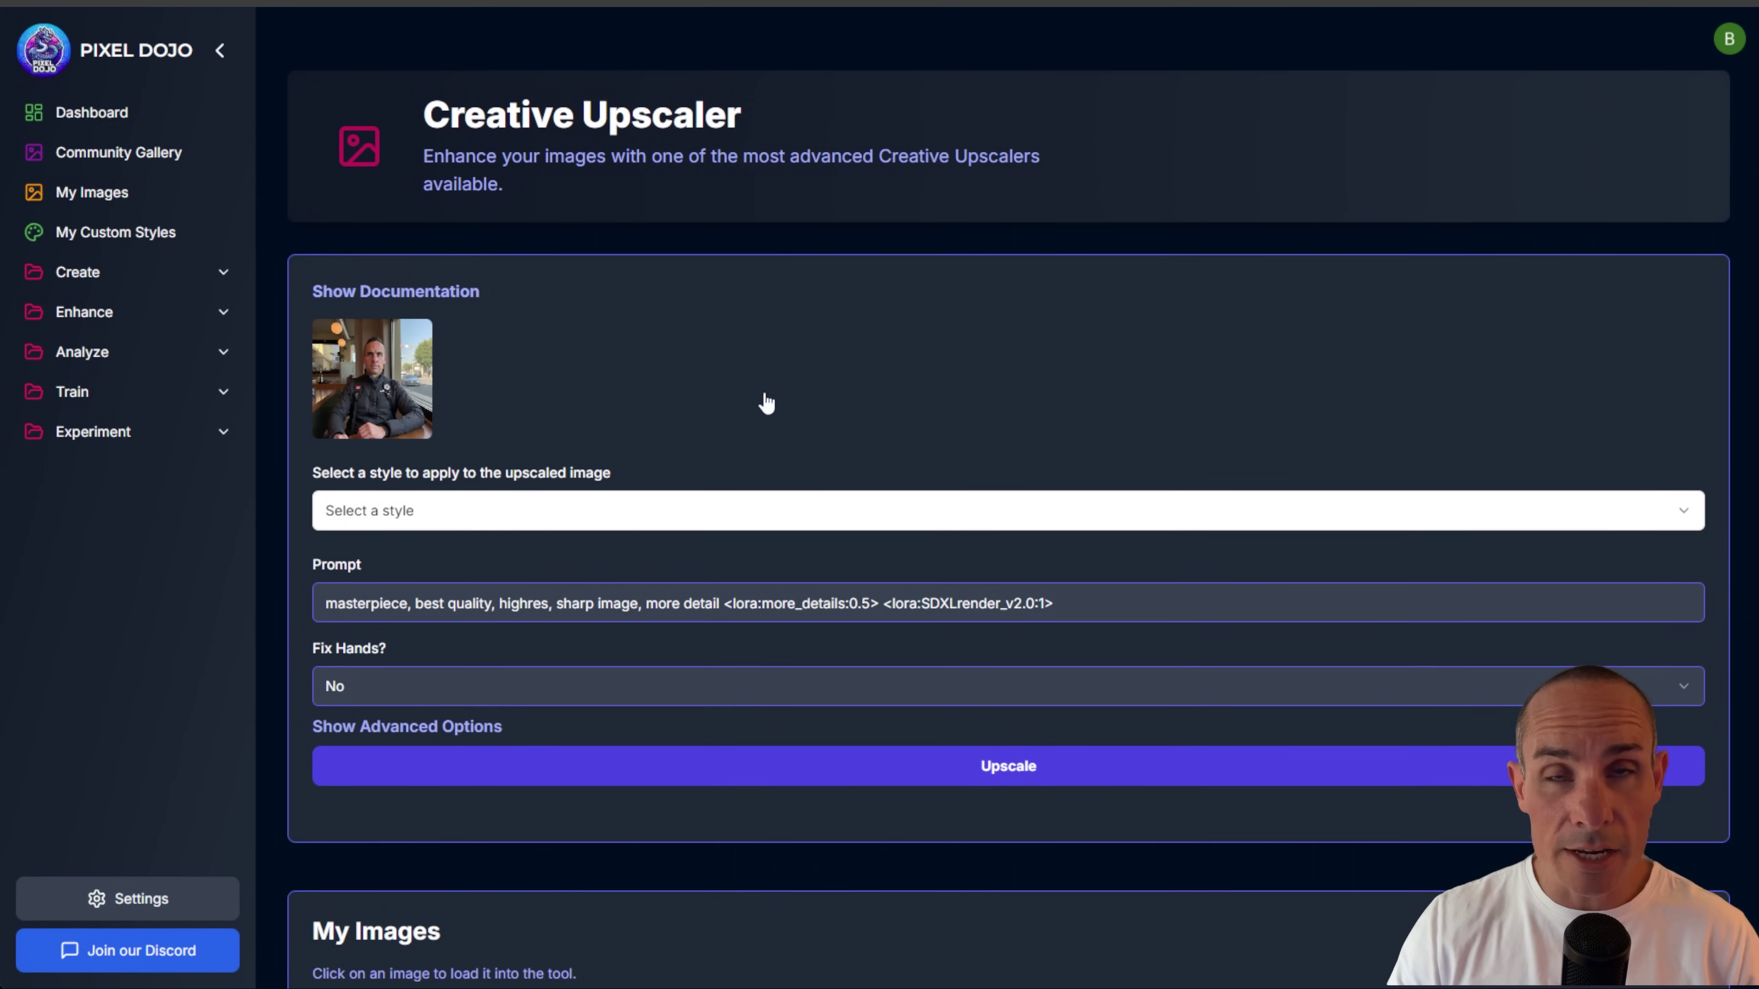
Step: Choose the Photorealistic upscale style and review the advanced sliders: 2x upscale, creativity 0.2, Fix Hands off
{"action": "left_click", "coordinate": [521, 513]}
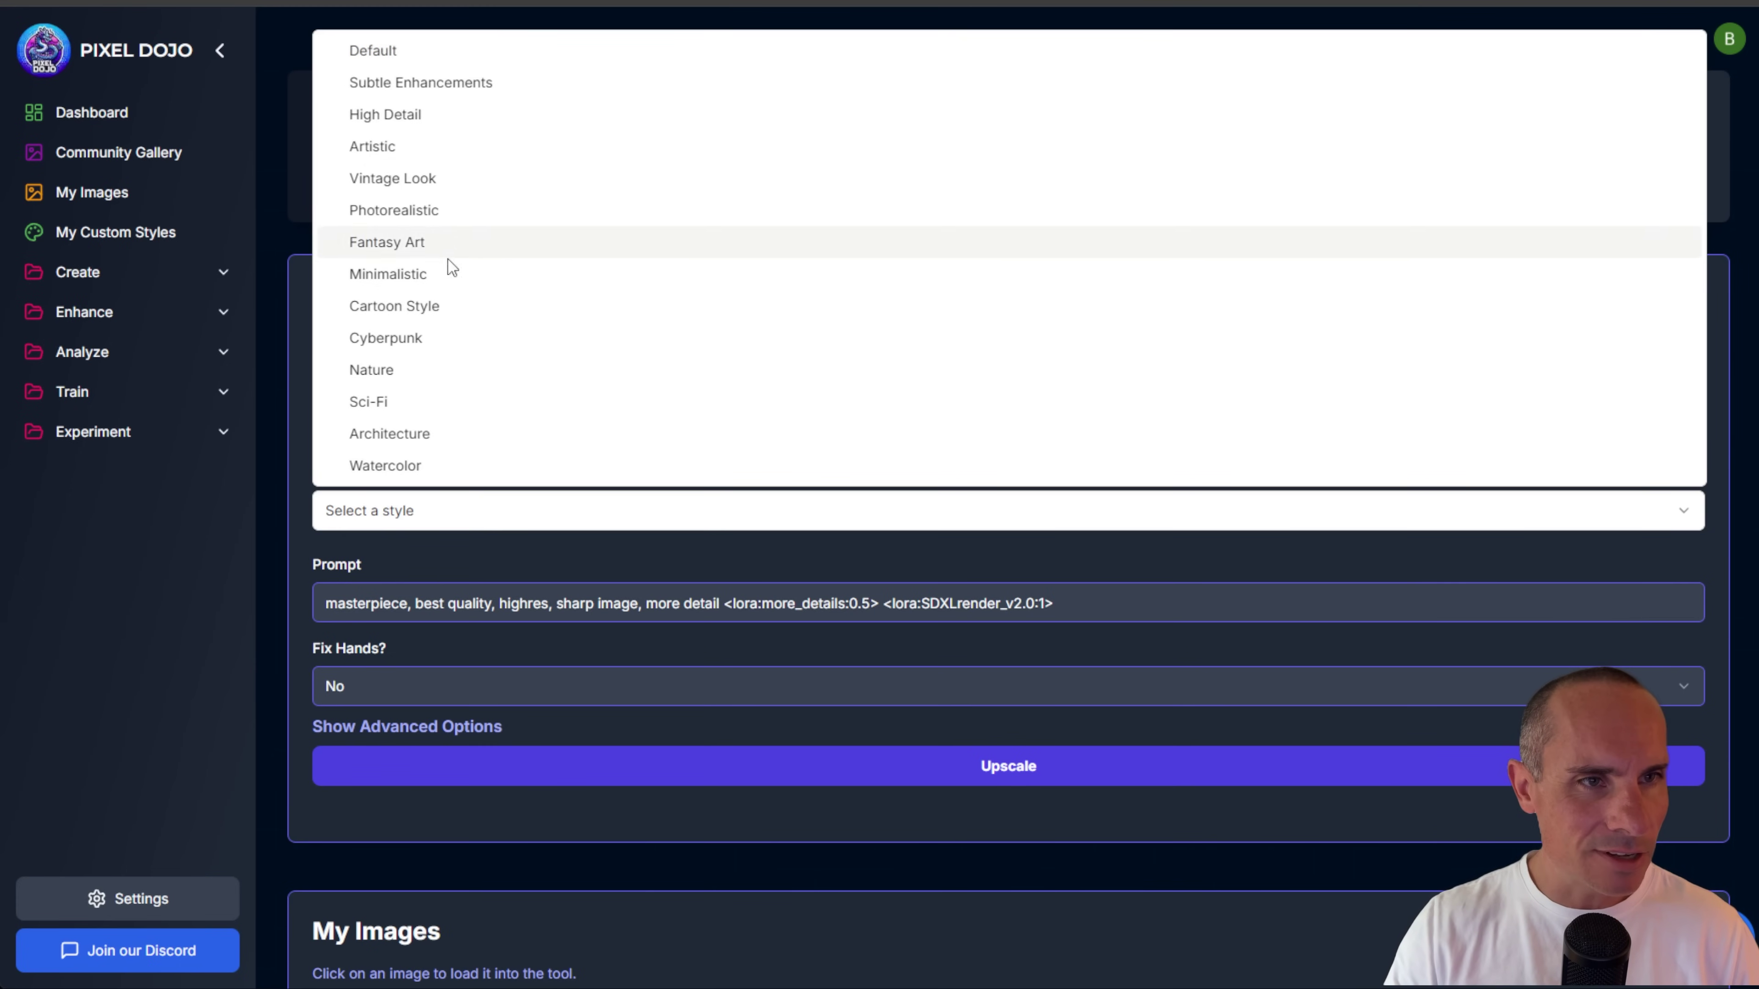
{"action": "left_click", "coordinate": [436, 214]}
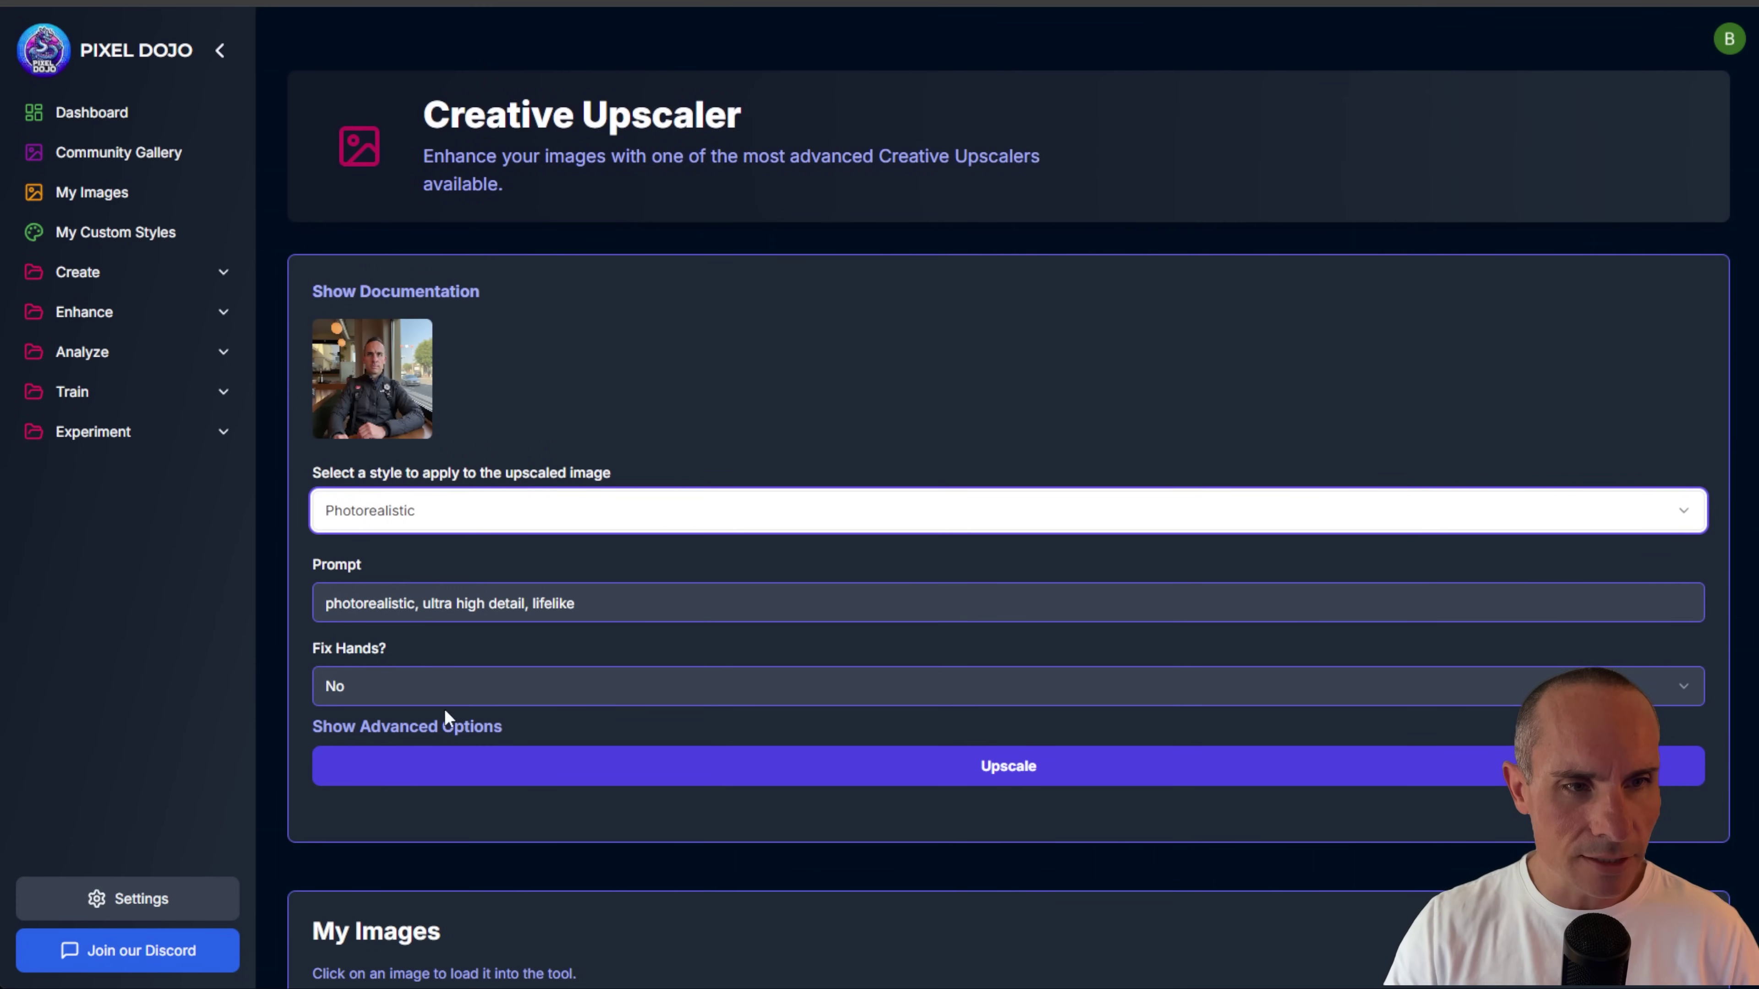
{"action": "left_click", "coordinate": [425, 727]}
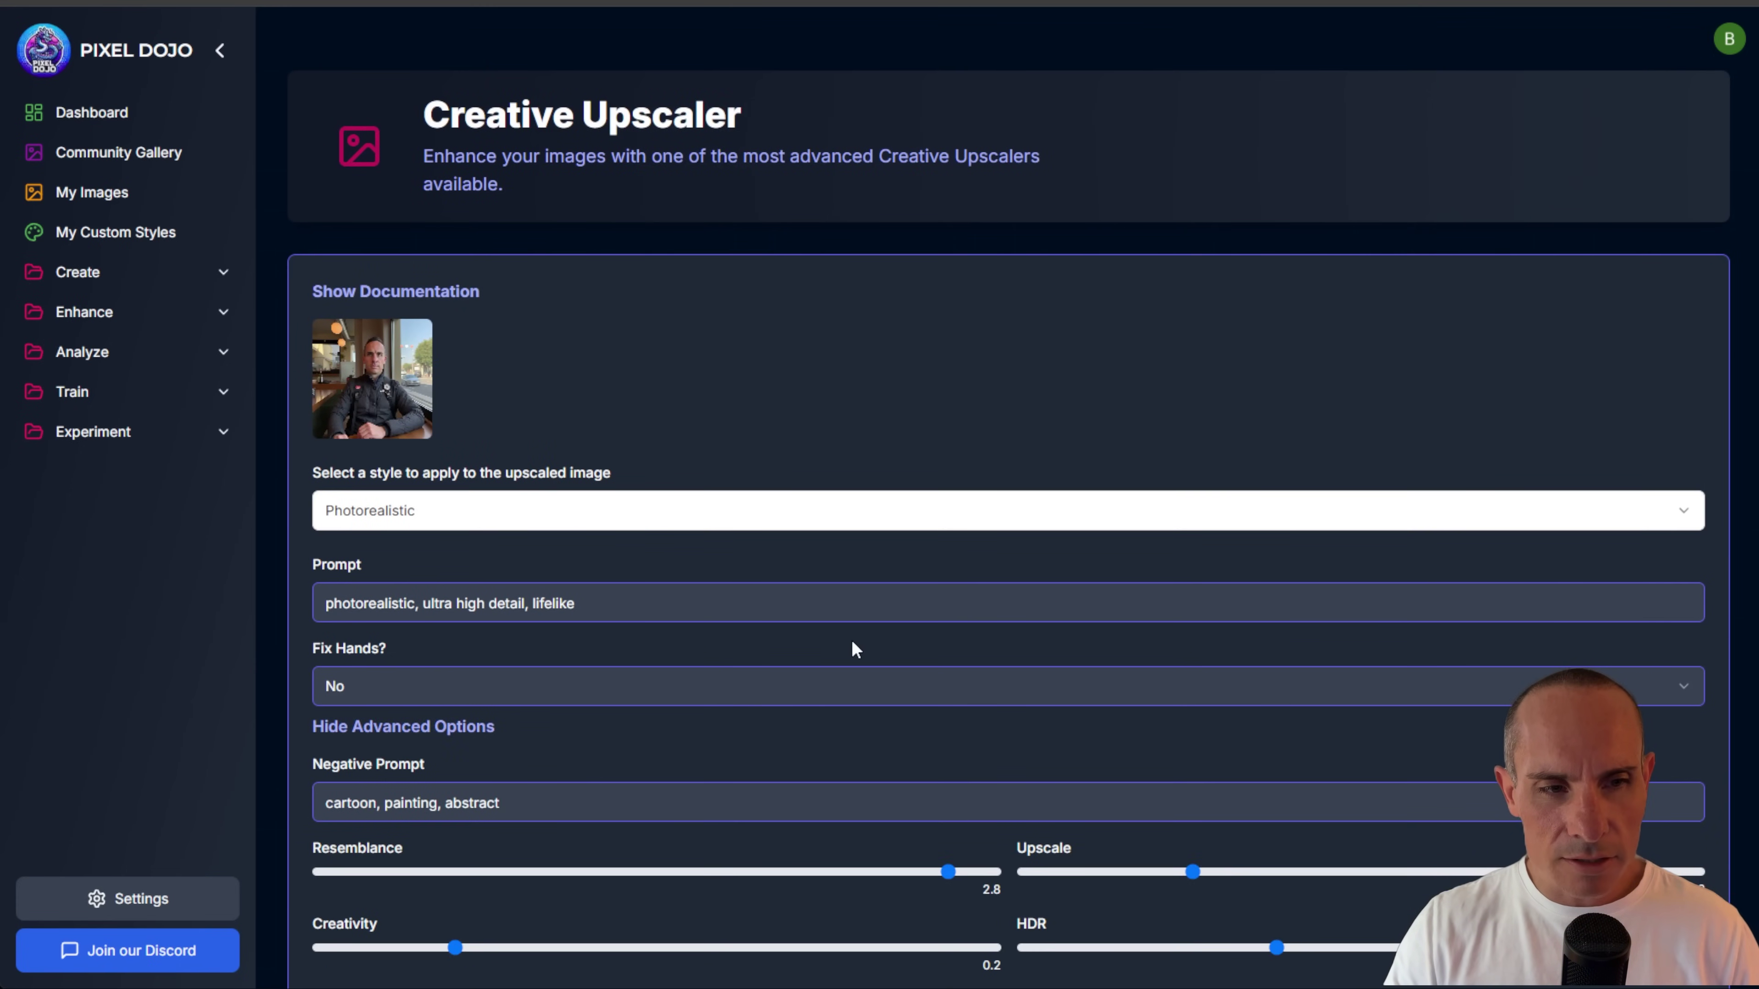
{"action": "scroll", "coordinate": [854, 649], "scroll_direction": "down", "scroll_amount": 6}
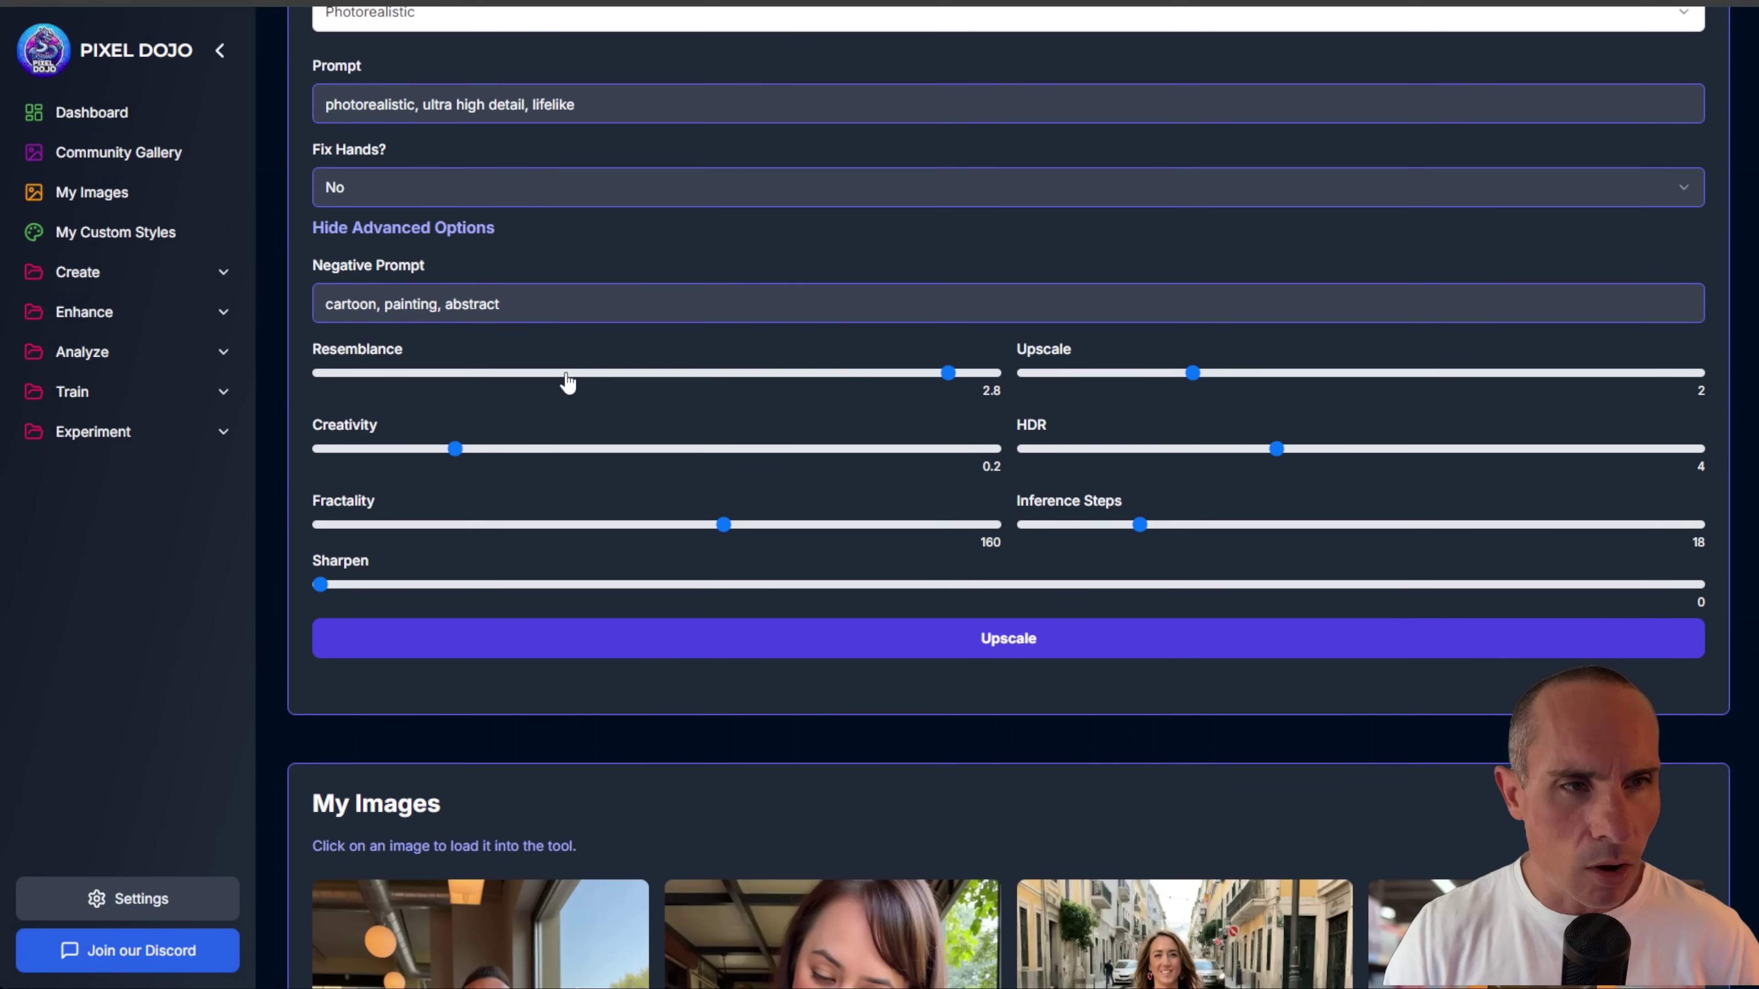
{"action": "scroll", "coordinate": [571, 379], "scroll_direction": "up", "scroll_amount": 2}
{"action": "scroll", "coordinate": [571, 378], "scroll_direction": "up", "scroll_amount": 1}
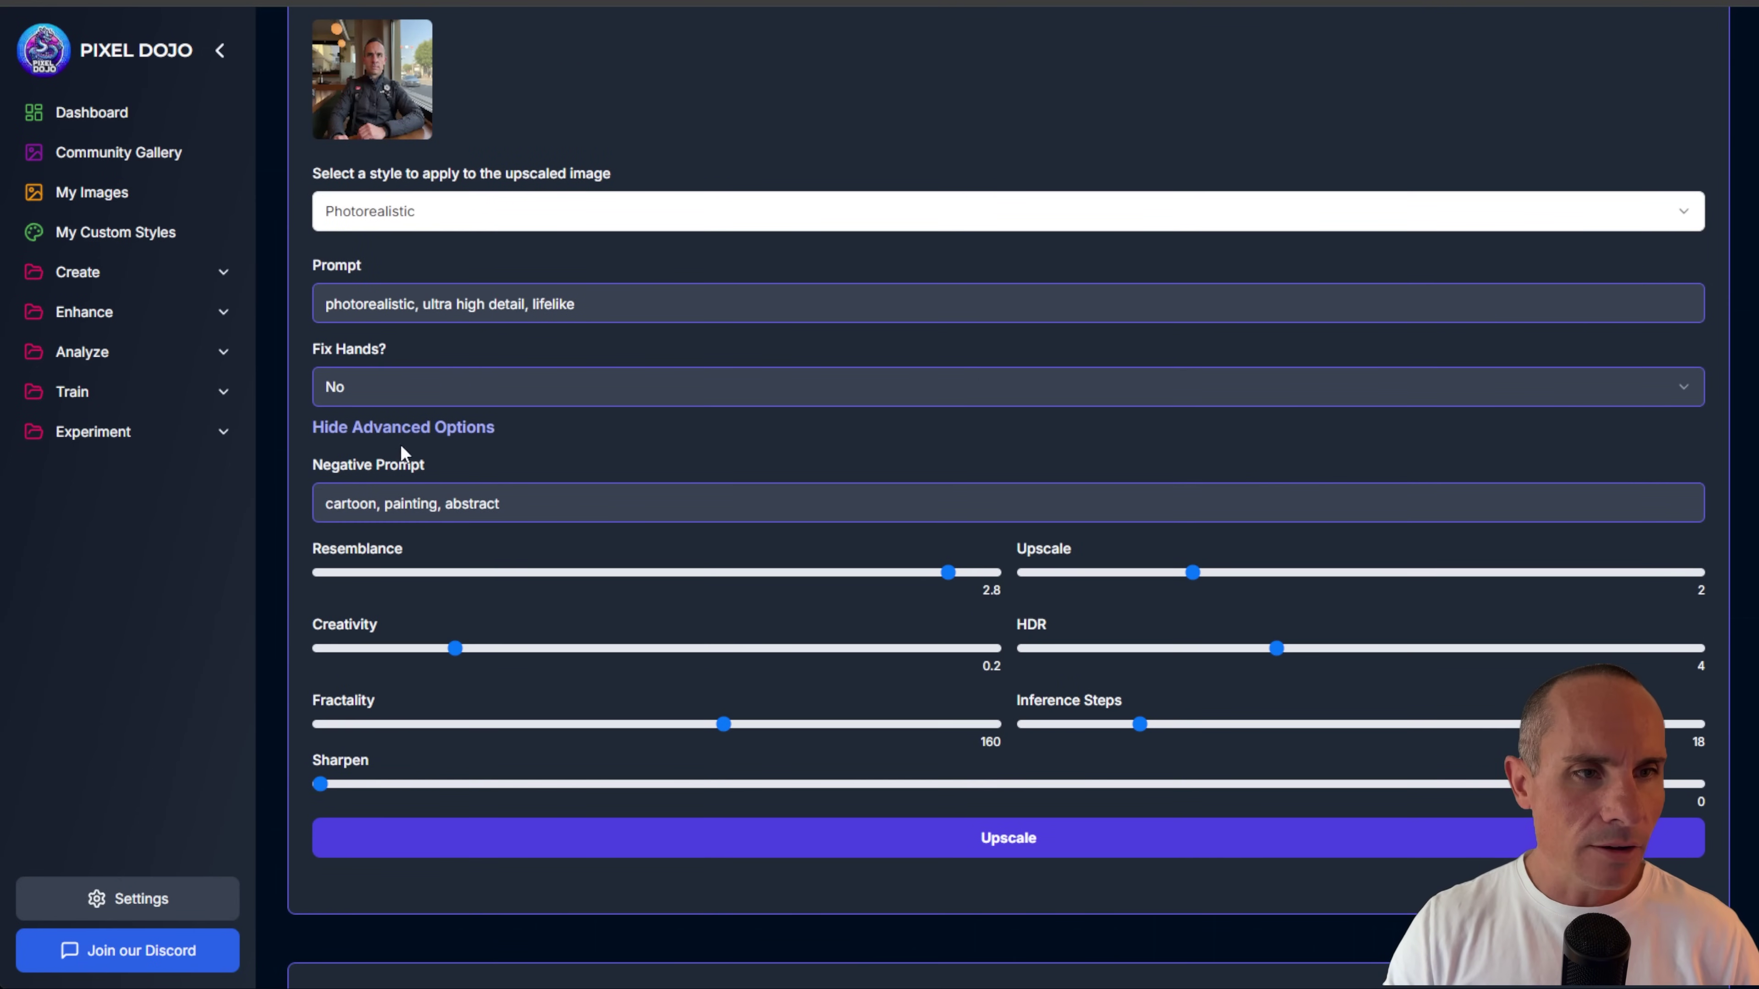
{"action": "left_click", "coordinate": [415, 429]}
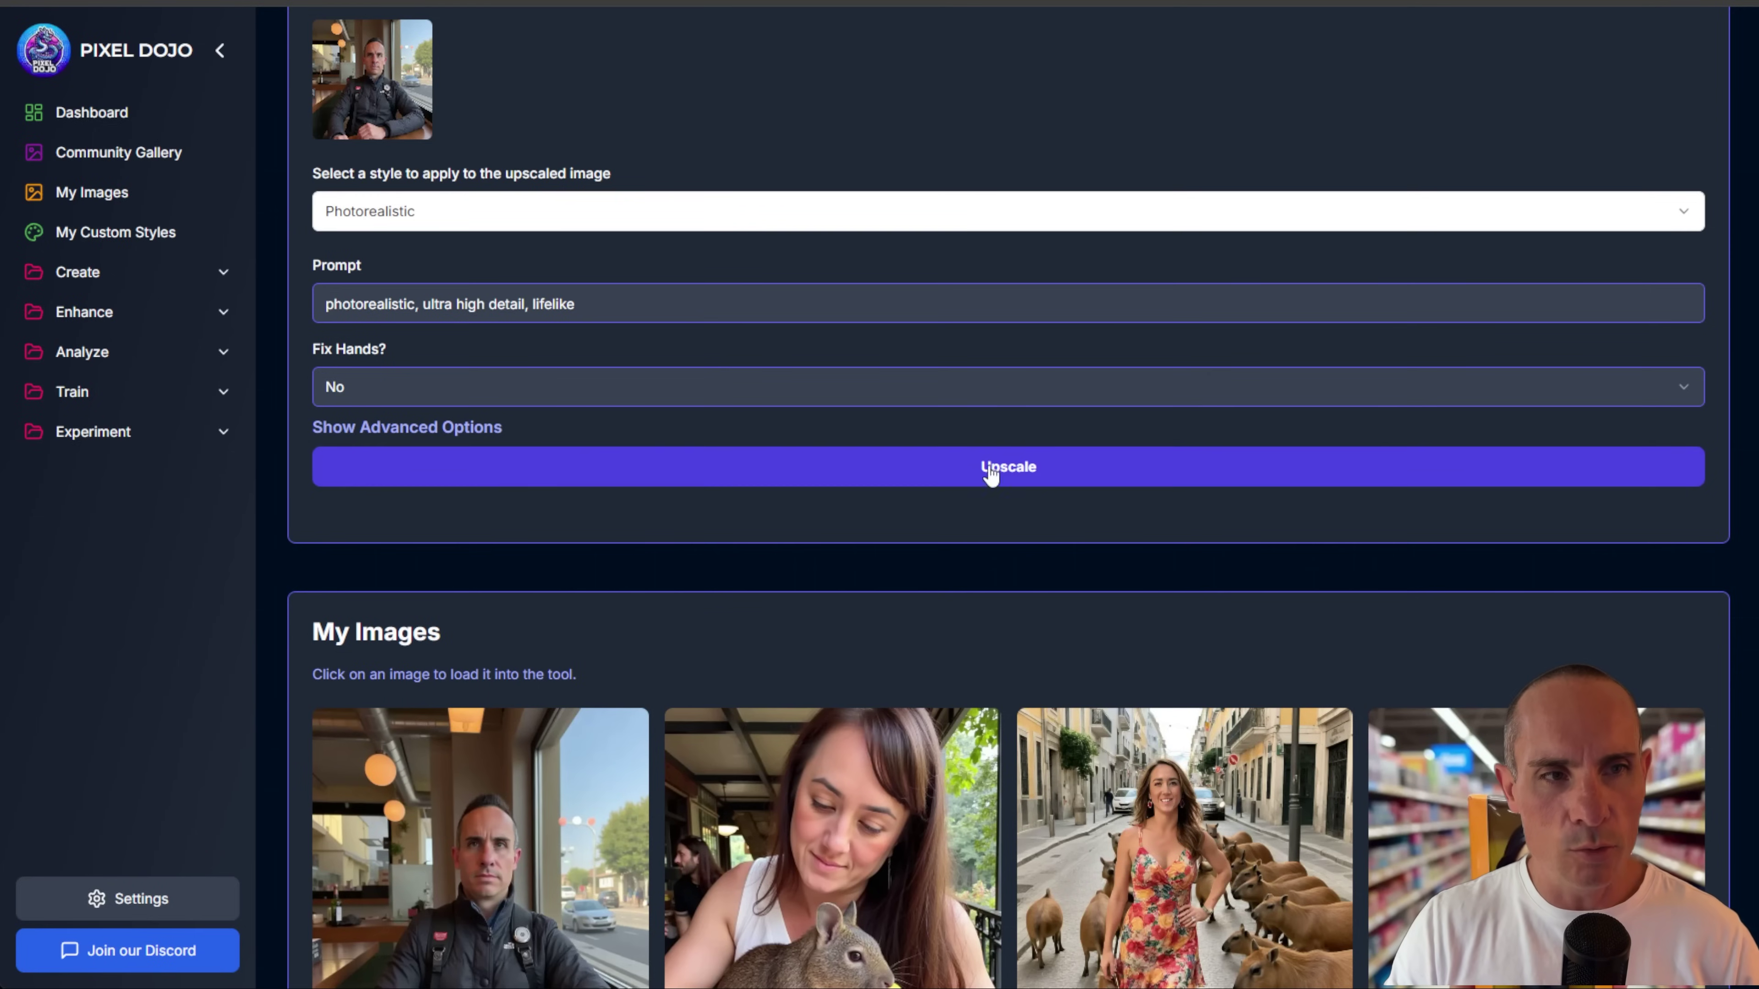
Step: Upscale the cafe portrait with the Photorealistic style and review the before-and-after comparison
{"action": "left_click", "coordinate": [1004, 468]}
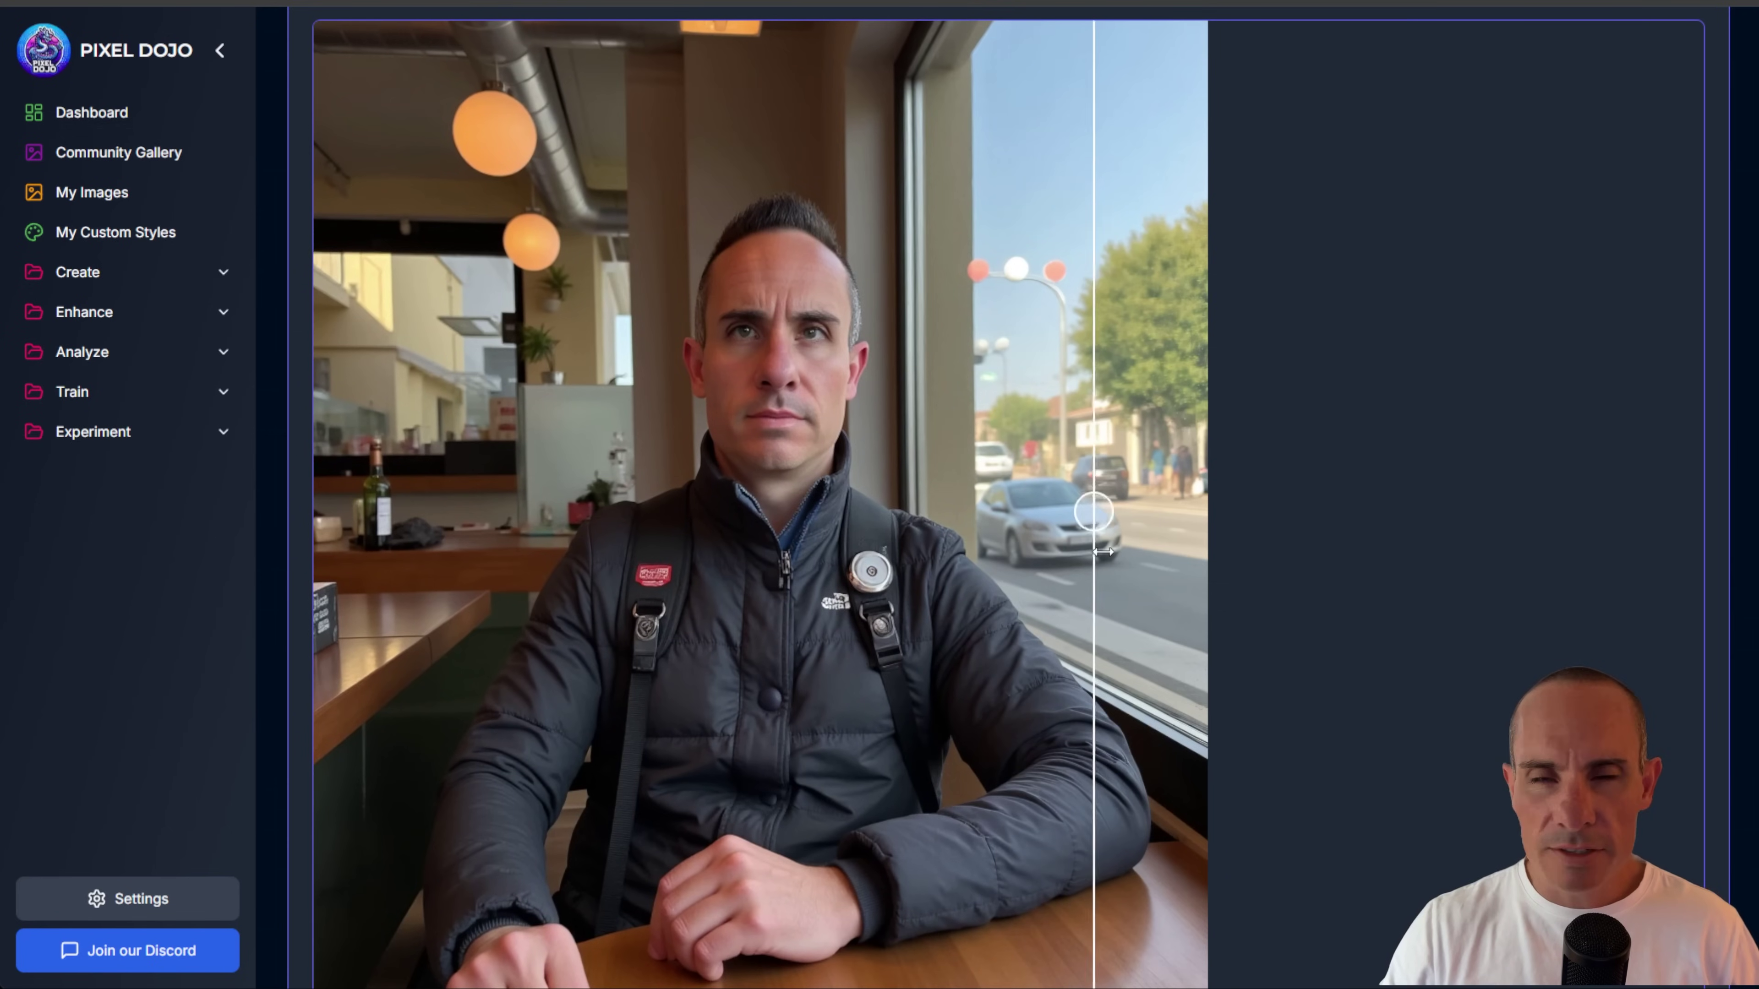
{"action": "scroll", "coordinate": [1104, 550], "scroll_direction": "down", "scroll_amount": 10}
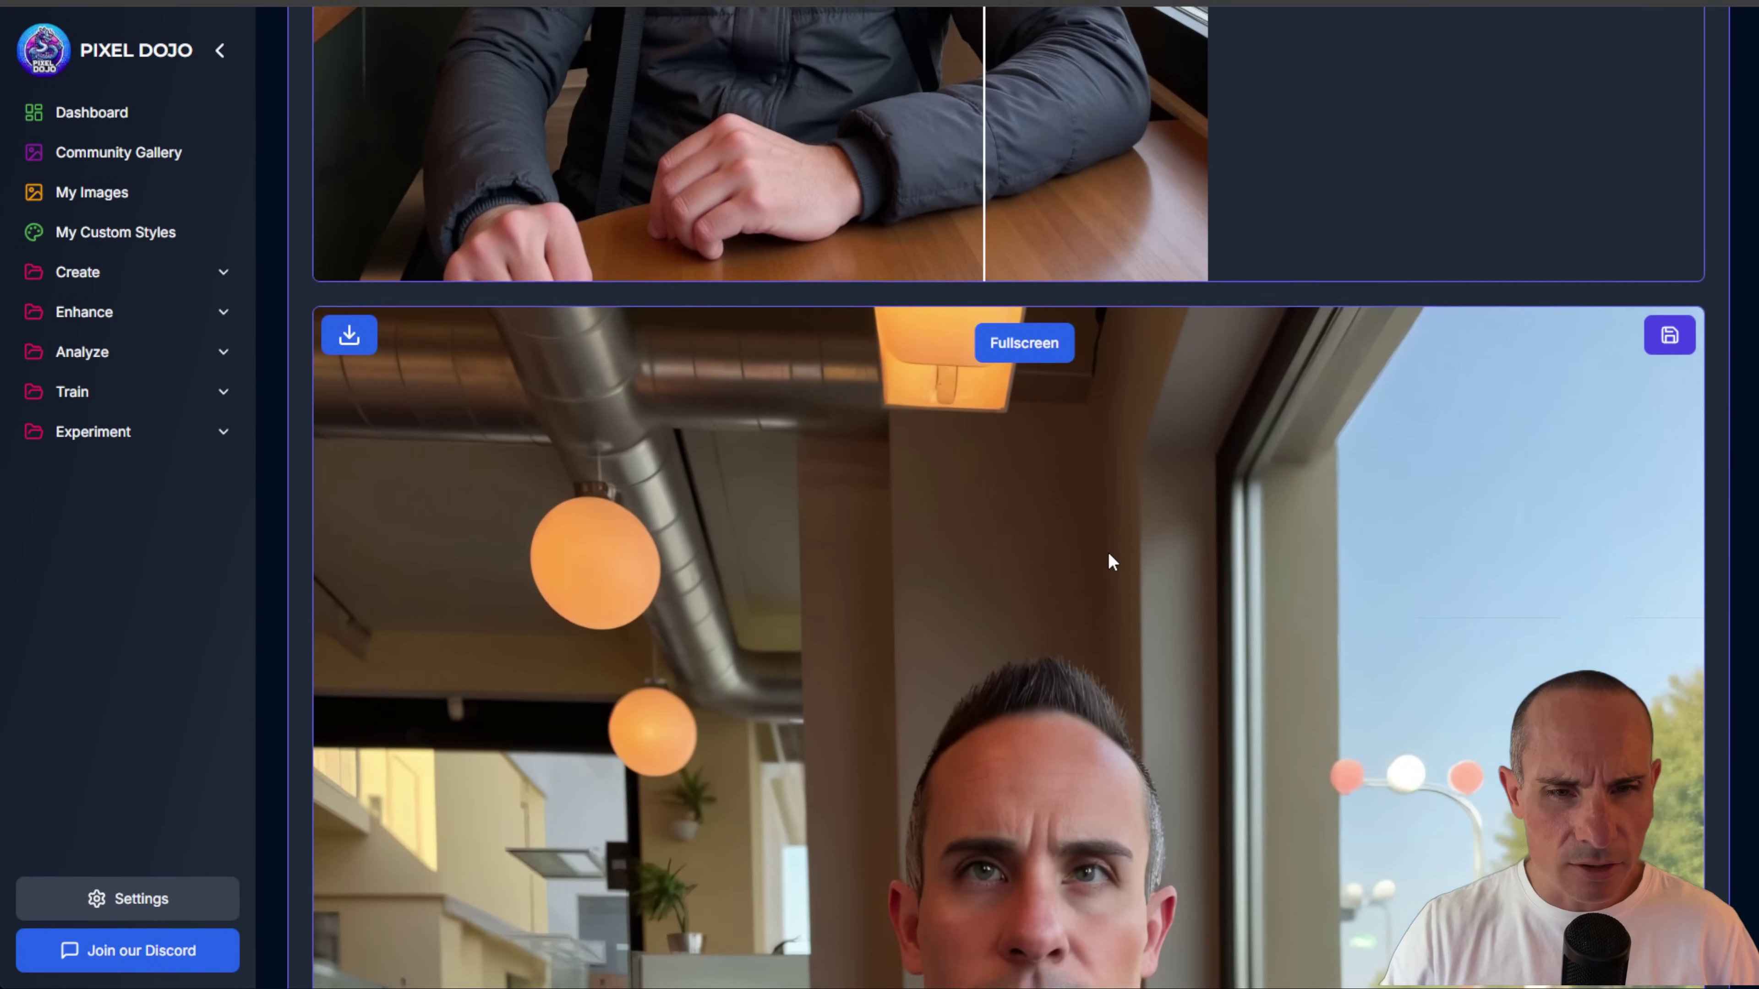
{"action": "scroll", "coordinate": [1360, 599], "scroll_direction": "down", "scroll_amount": 7}
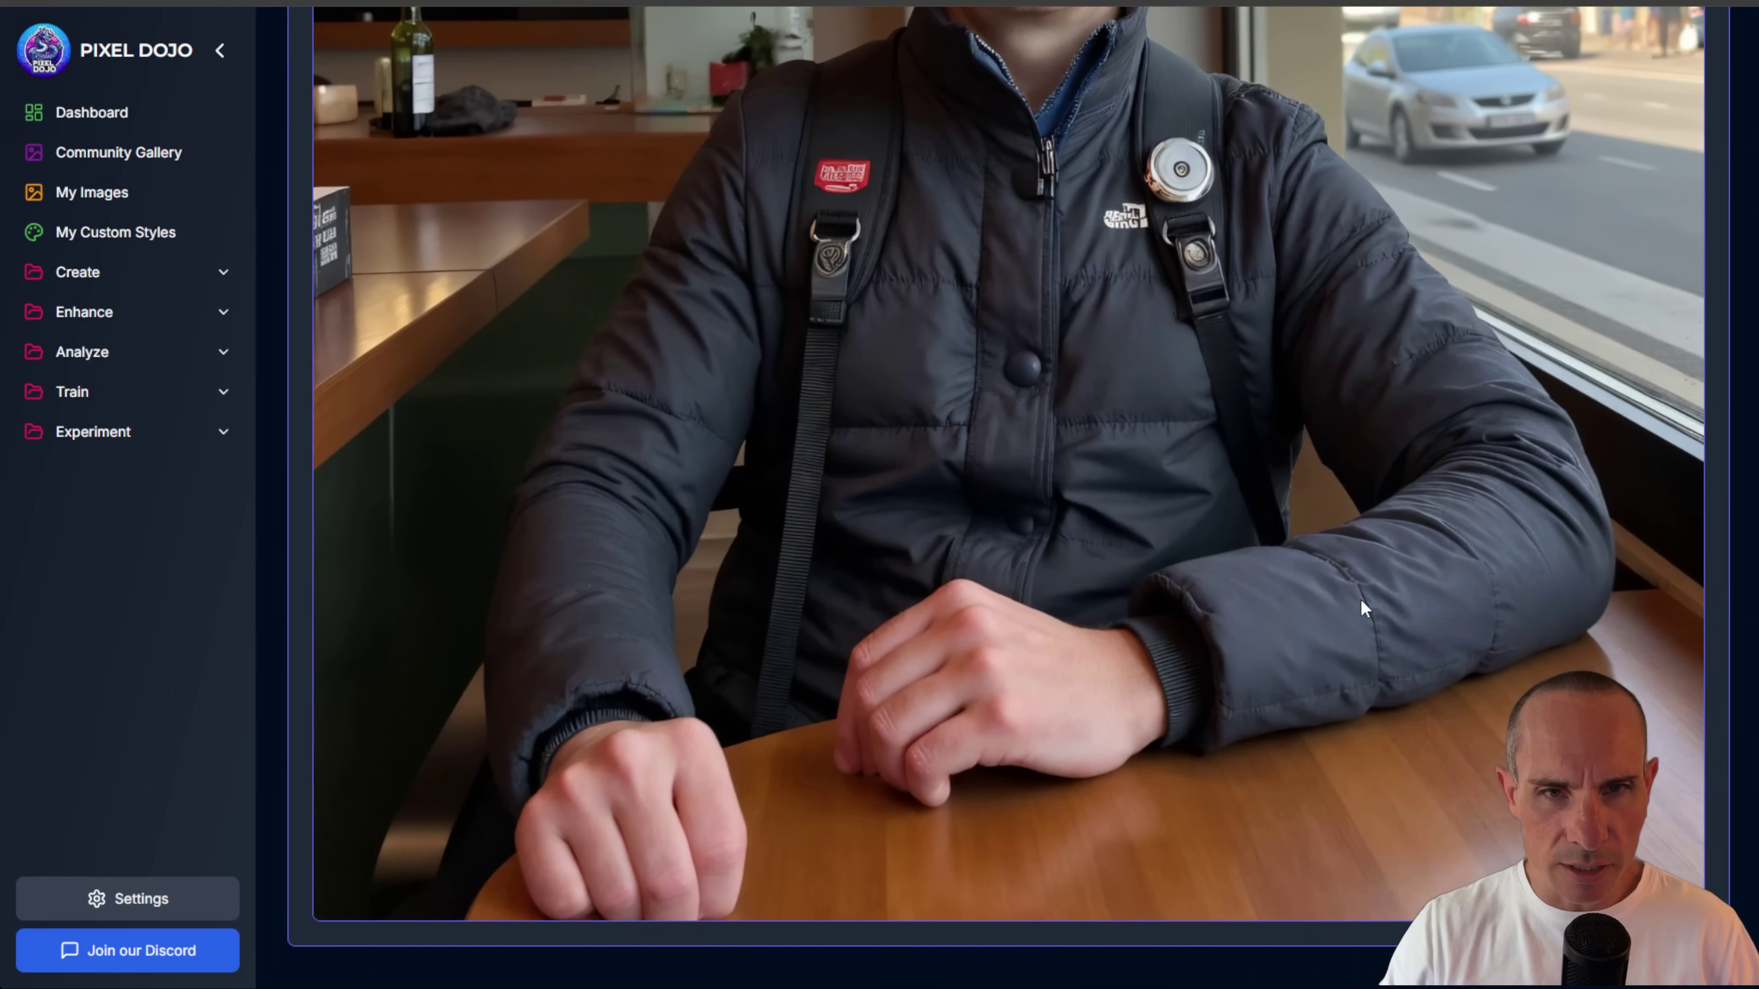
{"action": "scroll", "coordinate": [1361, 599], "scroll_direction": "up", "scroll_amount": 15}
{"action": "scroll", "coordinate": [1361, 602], "scroll_direction": "up", "scroll_amount": 1}
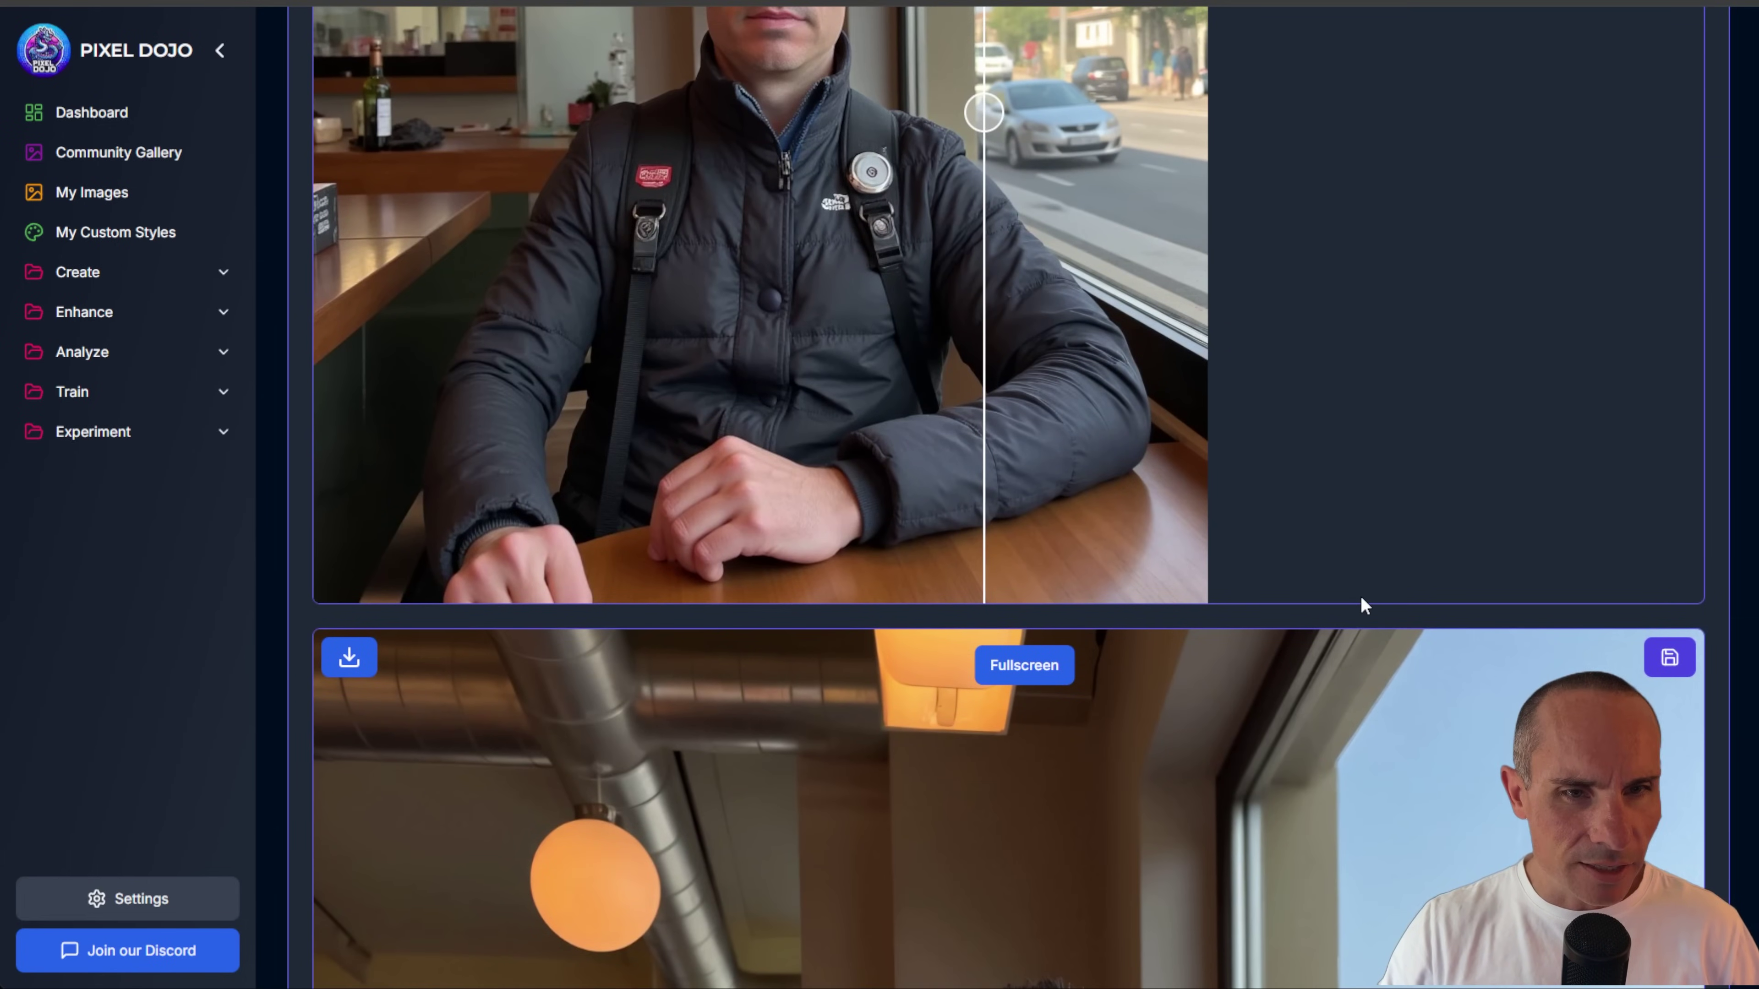
{"action": "scroll", "coordinate": [1360, 598], "scroll_direction": "up", "scroll_amount": 14}
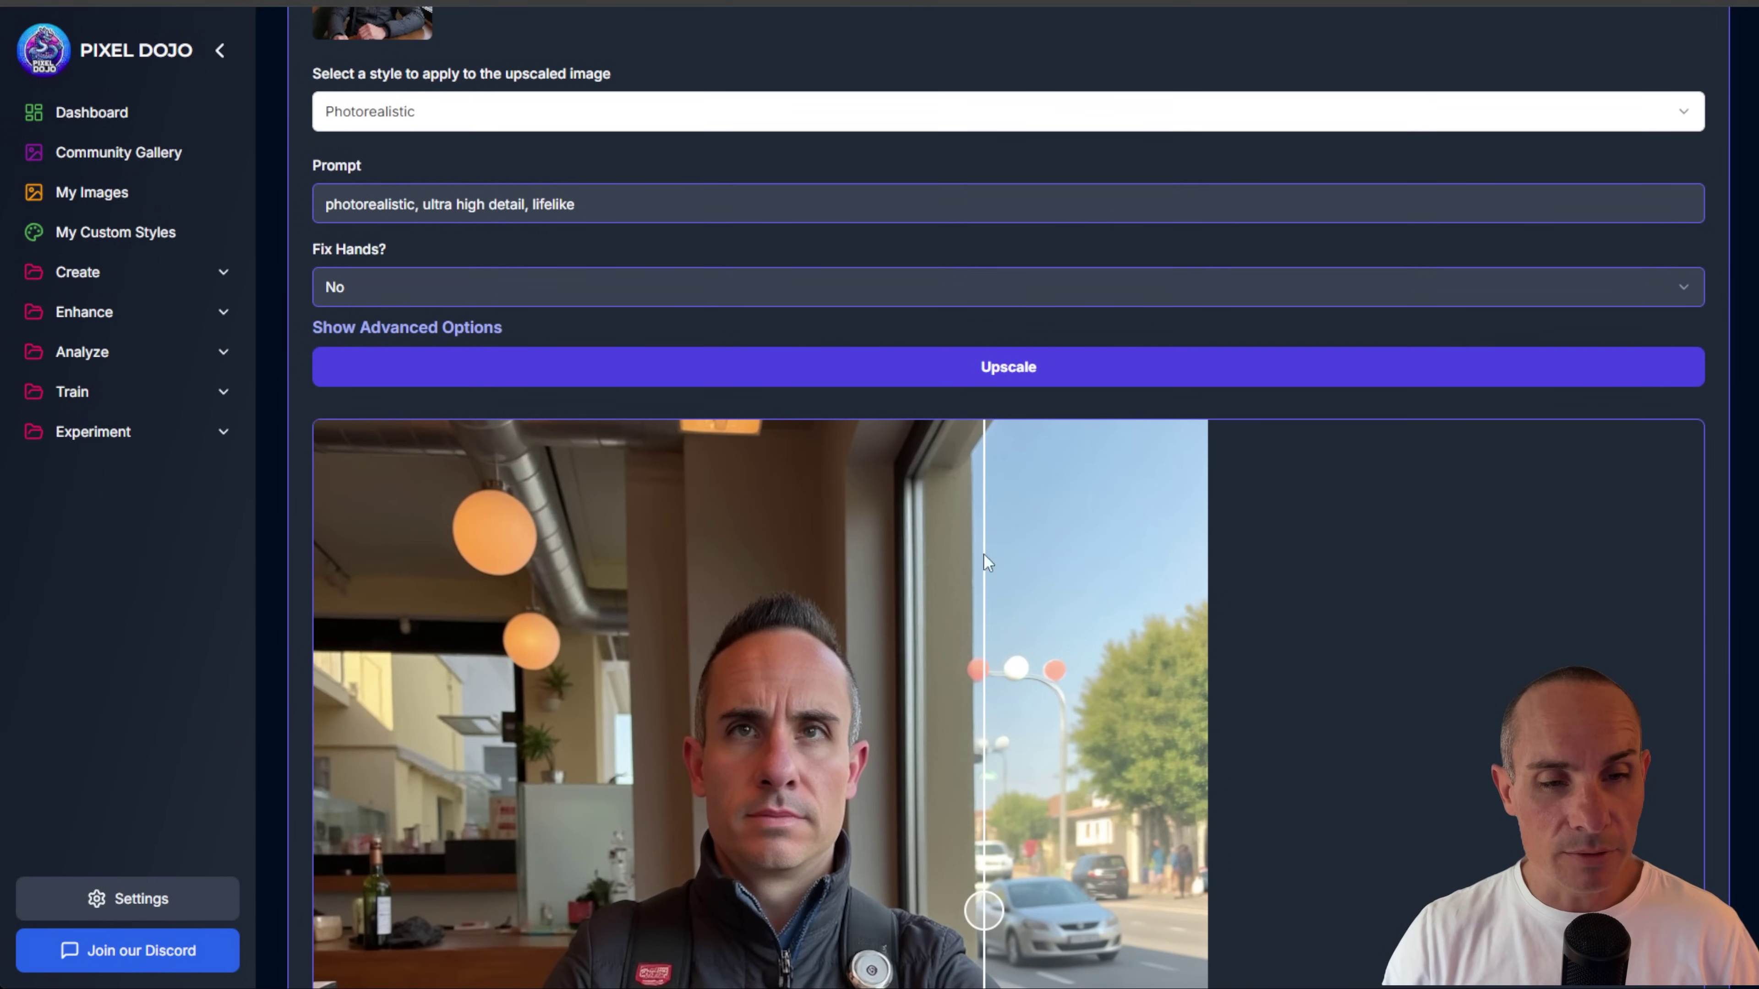
{"action": "left_click", "coordinate": [221, 315]}
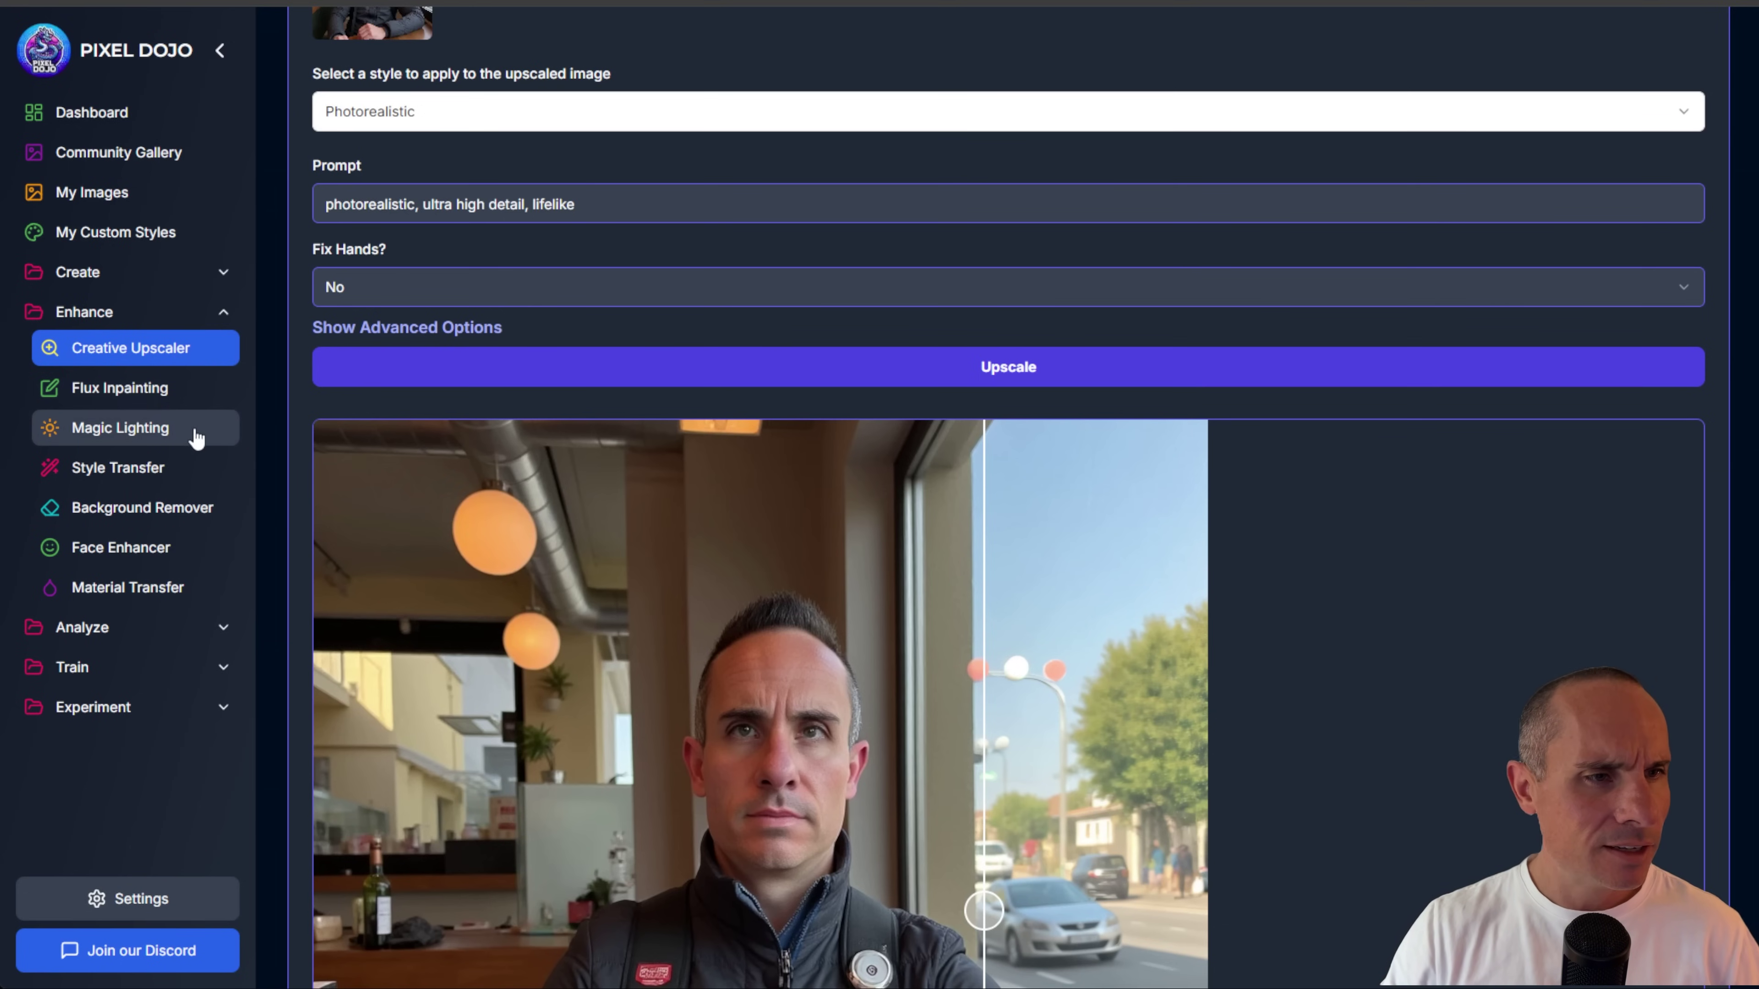
Step: Apply the BLOVE custom style to get the prompt 'a photo of BLOVE man,'
{"action": "left_click", "coordinate": [145, 431]}
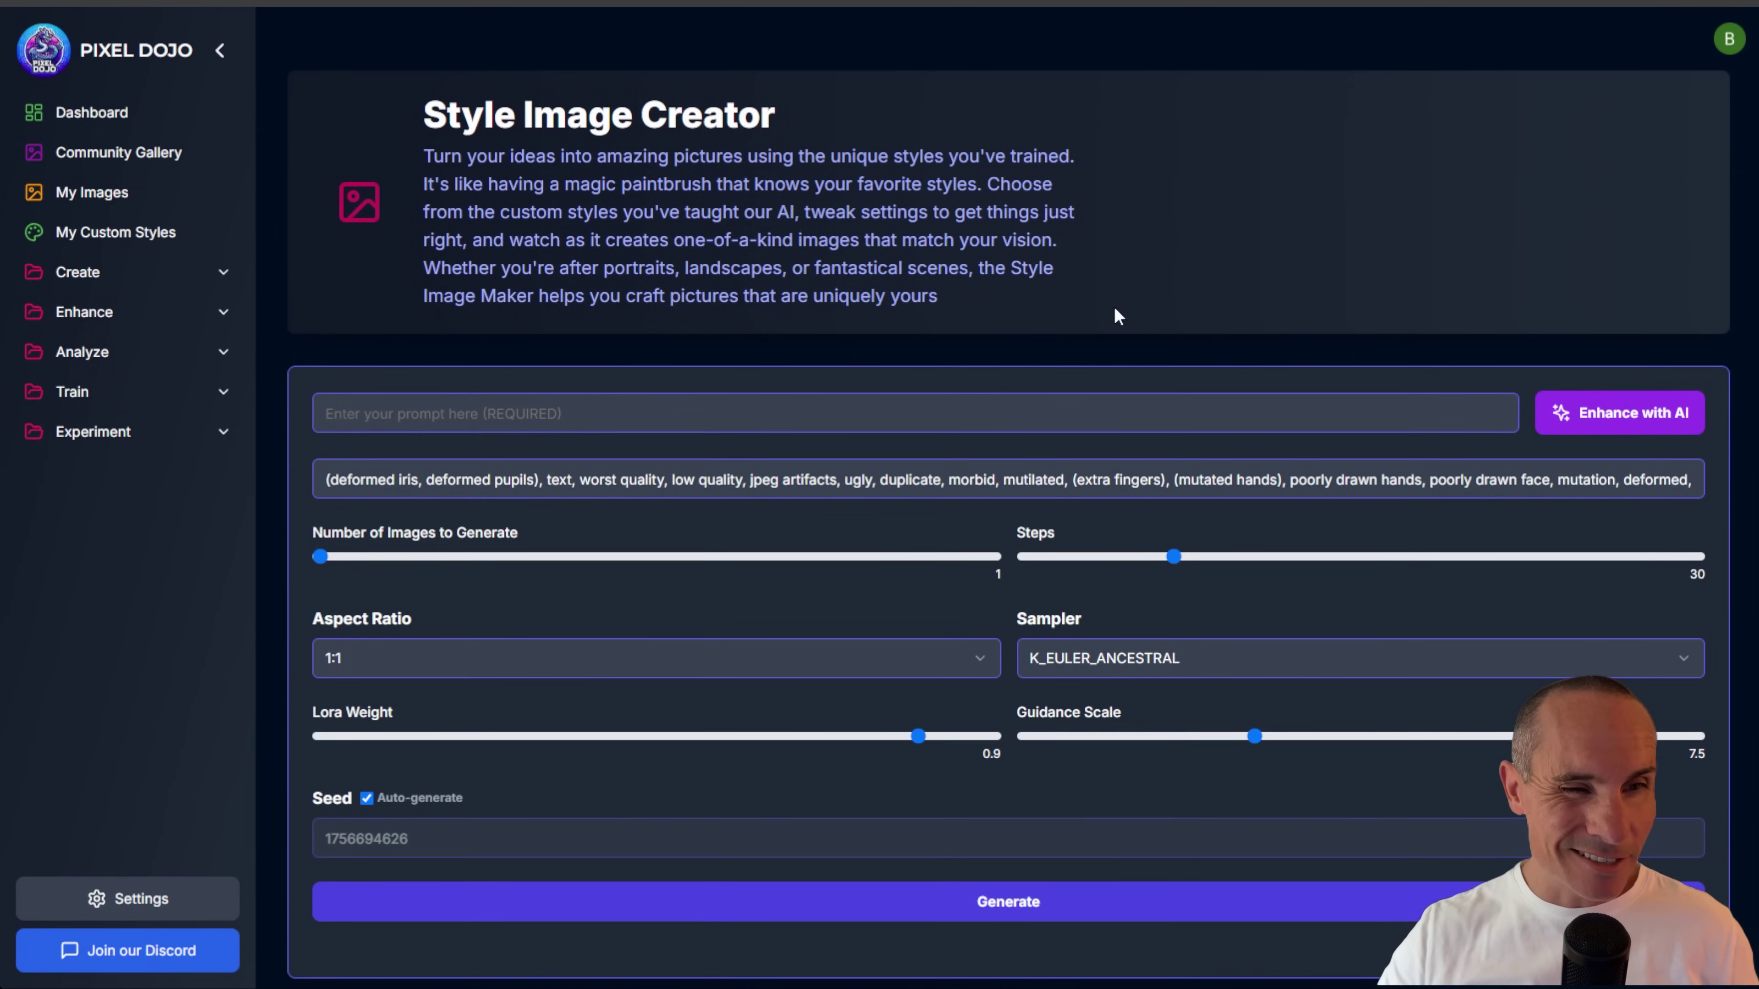
{"action": "scroll", "coordinate": [1115, 310], "scroll_direction": "down", "scroll_amount": 5}
{"action": "scroll", "coordinate": [565, 688], "scroll_direction": "down", "scroll_amount": 2}
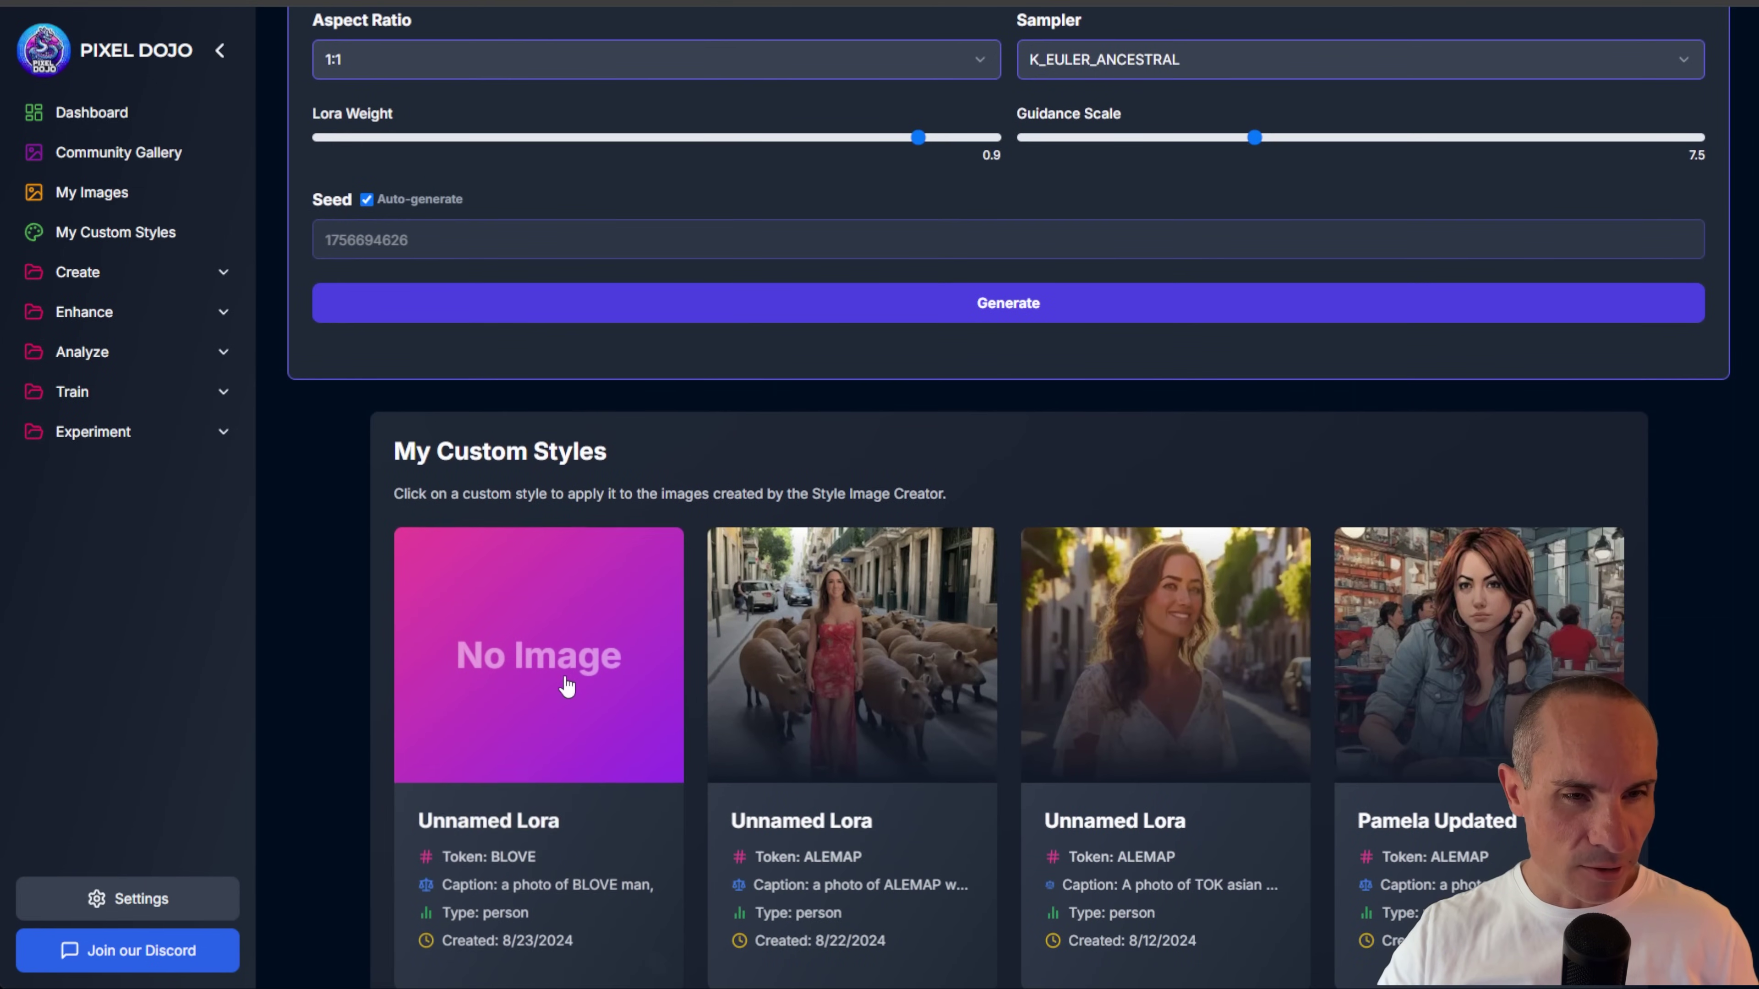
{"action": "left_click", "coordinate": [550, 691]}
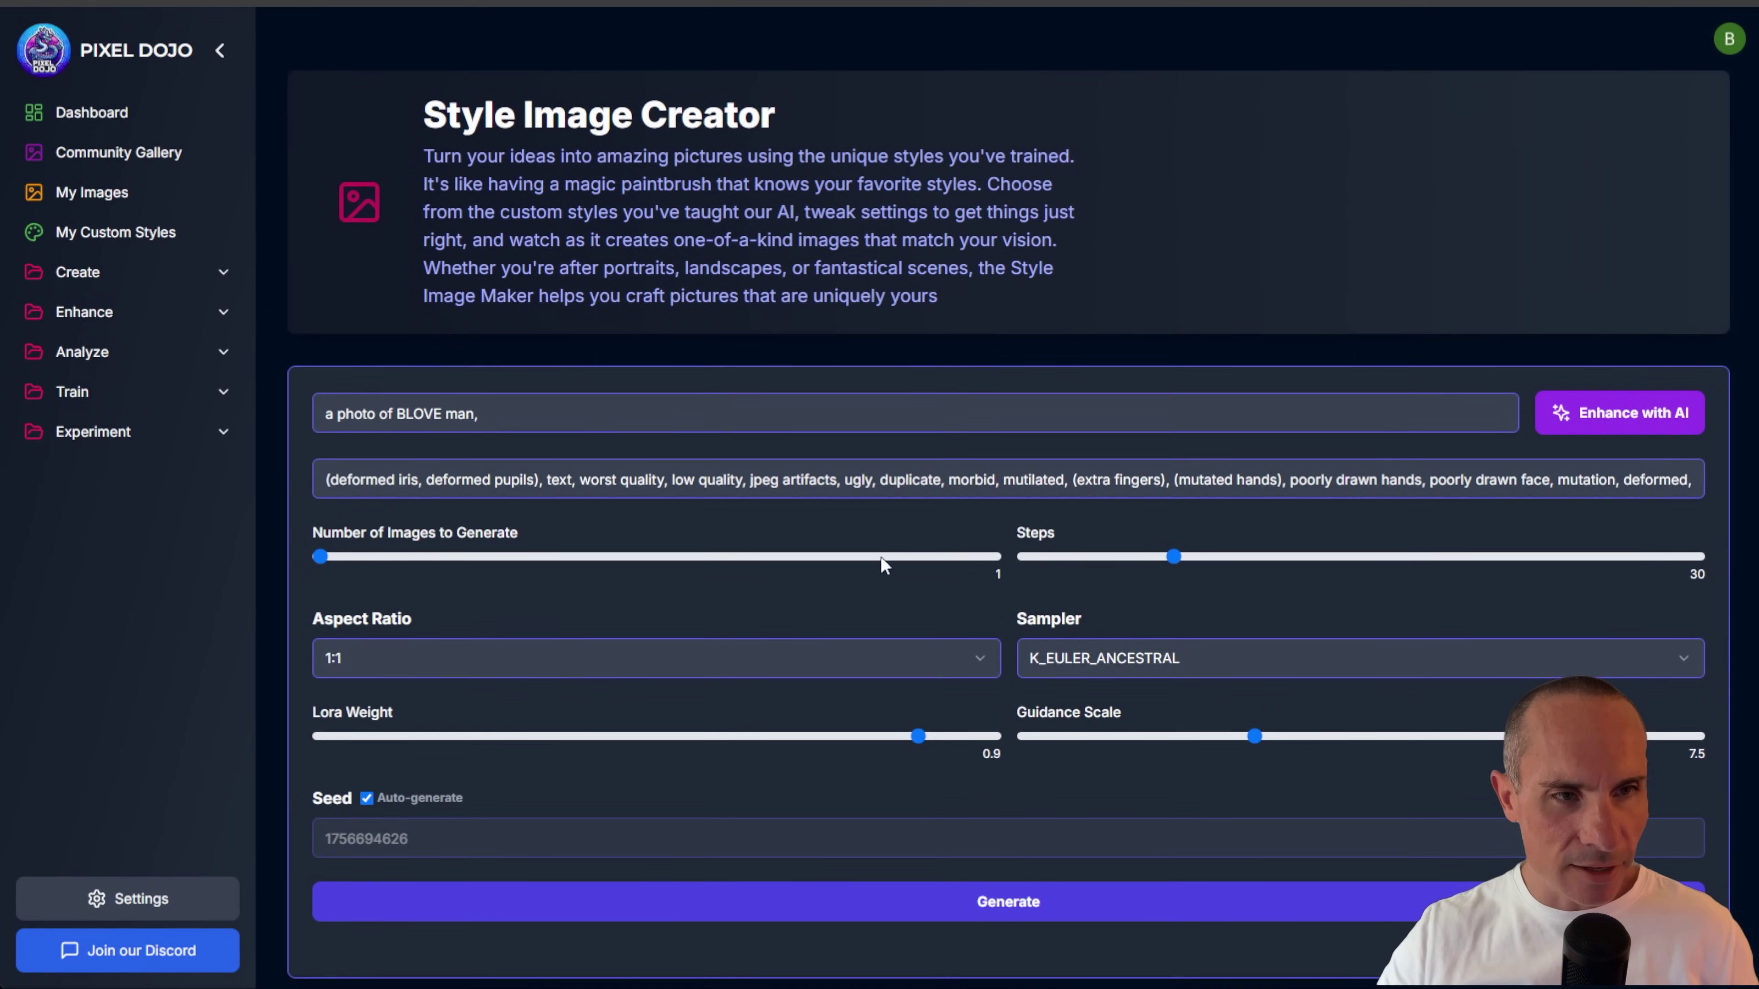
Step: Set the aspect ratio to 3:2 and generate the BLOVE-style image
{"action": "left_click", "coordinate": [983, 654]}
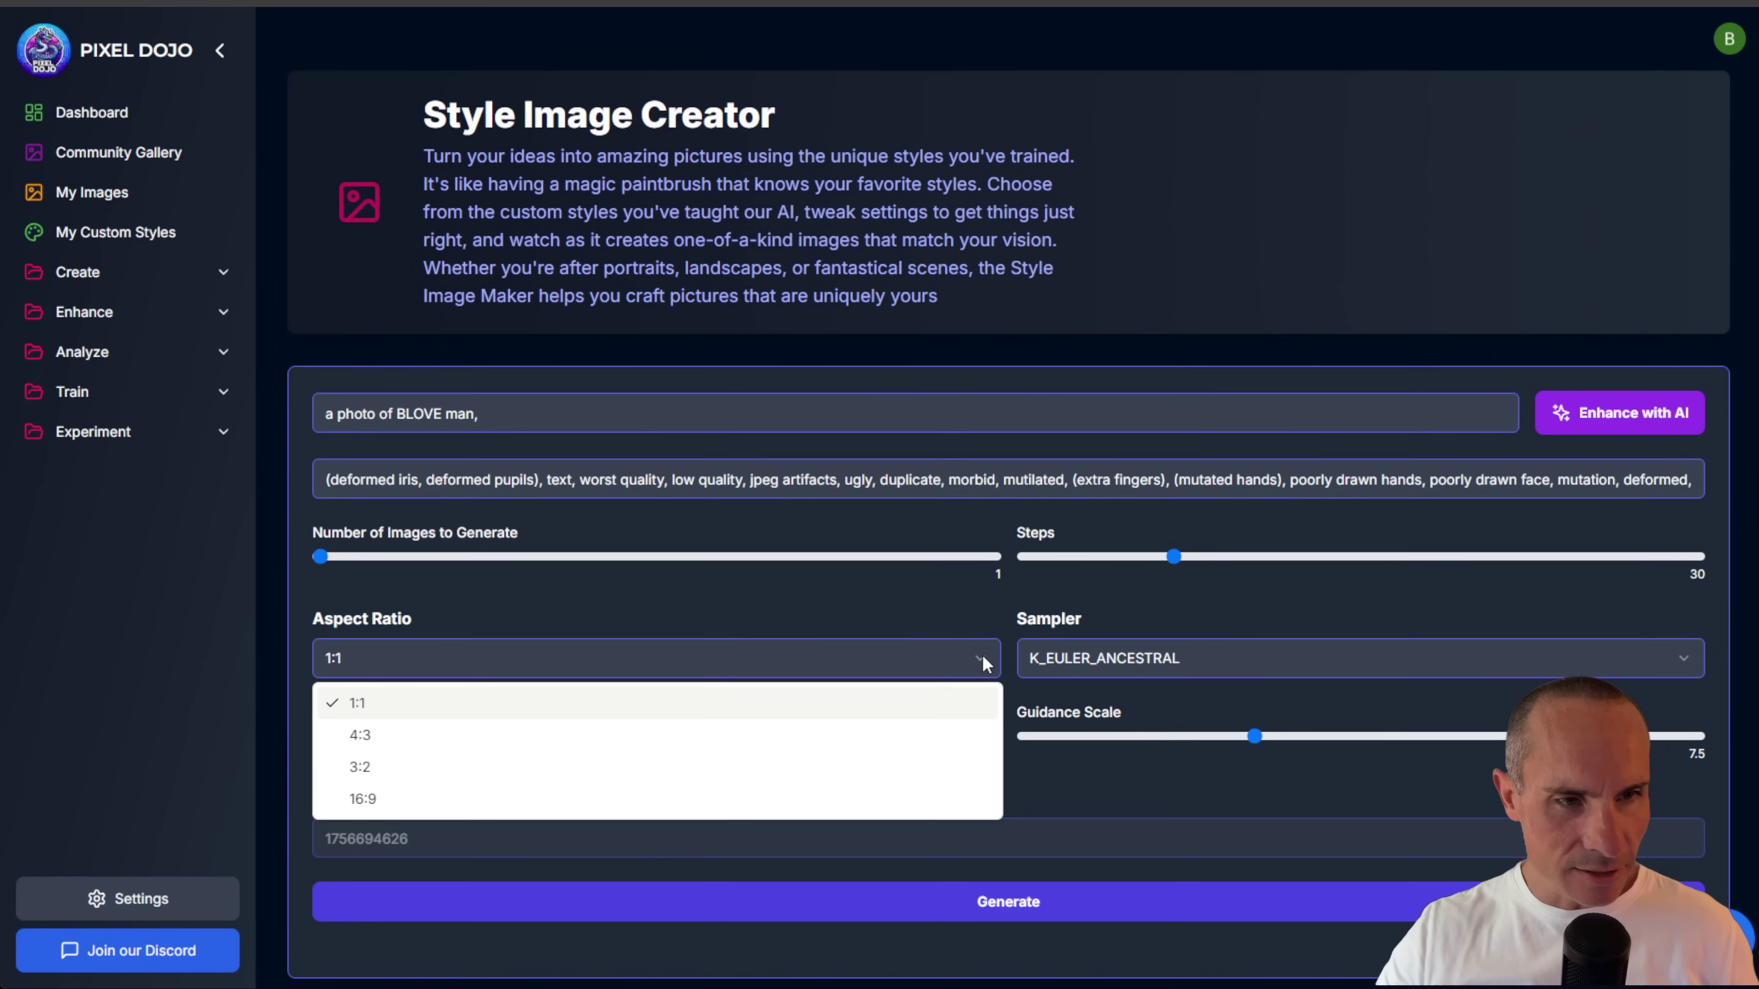
{"action": "left_click", "coordinate": [413, 741]}
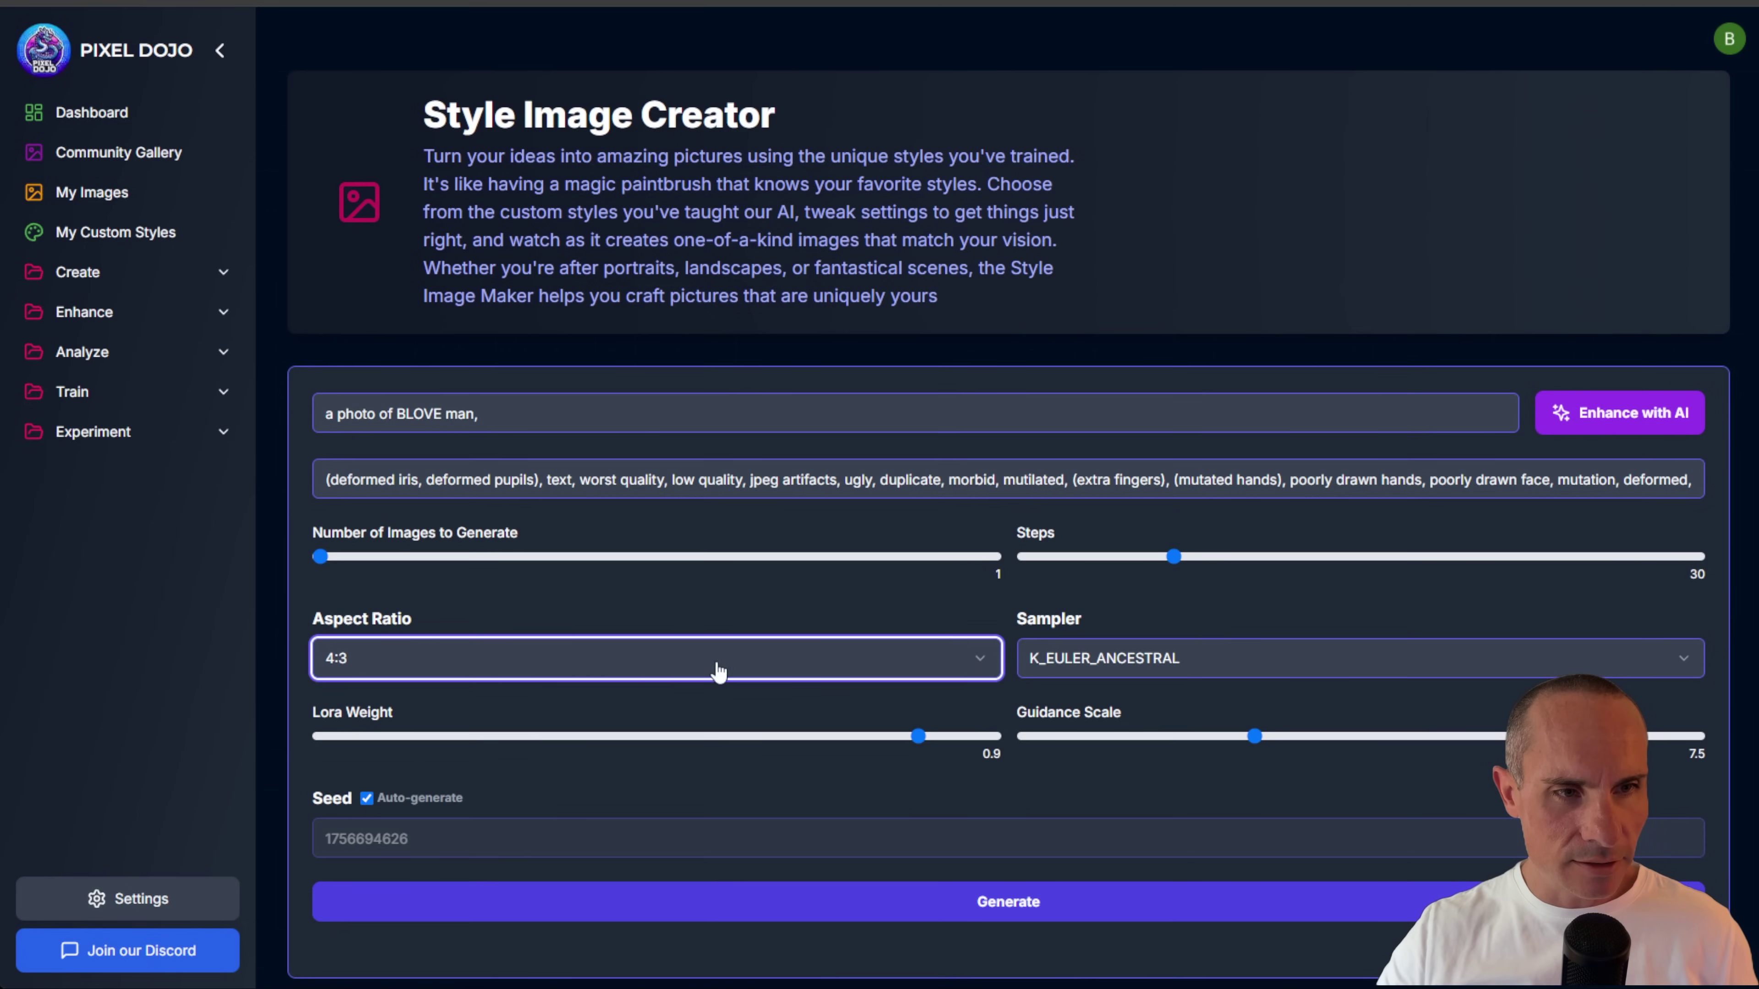
{"action": "left_click", "coordinate": [990, 664]}
{"action": "left_click", "coordinate": [442, 767]}
{"action": "left_click", "coordinate": [1013, 905]}
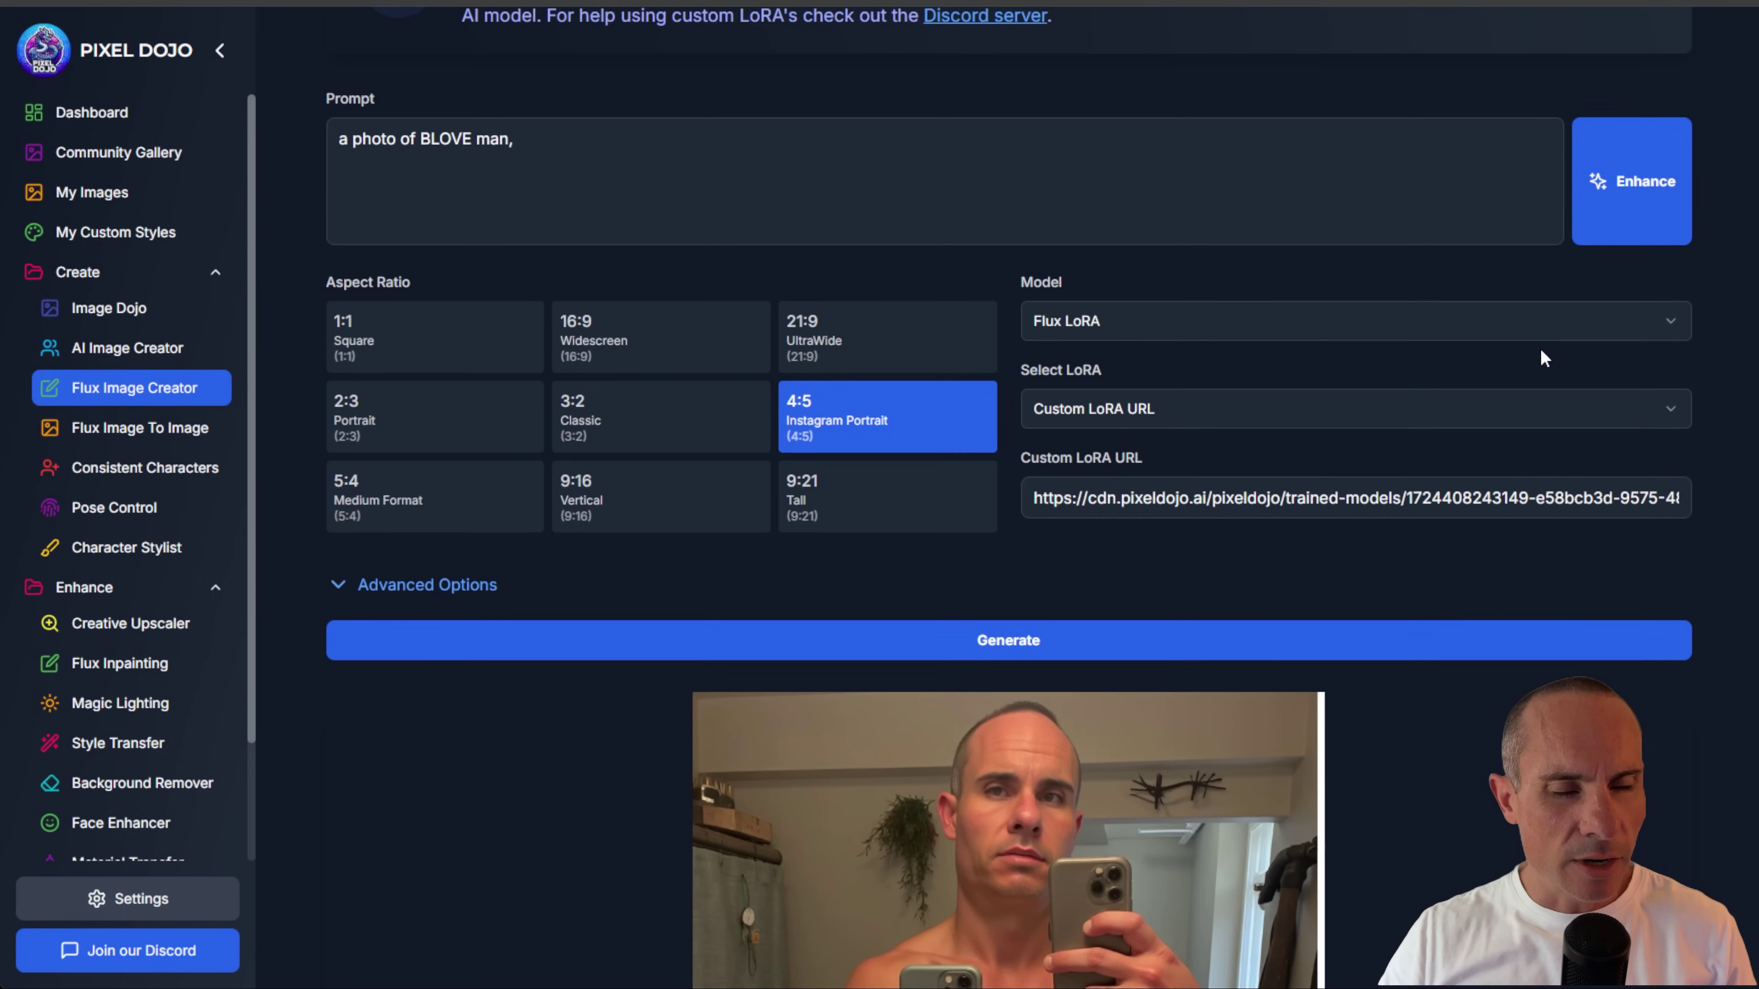
{"action": "scroll", "coordinate": [1539, 348], "scroll_direction": "down", "scroll_amount": 8}
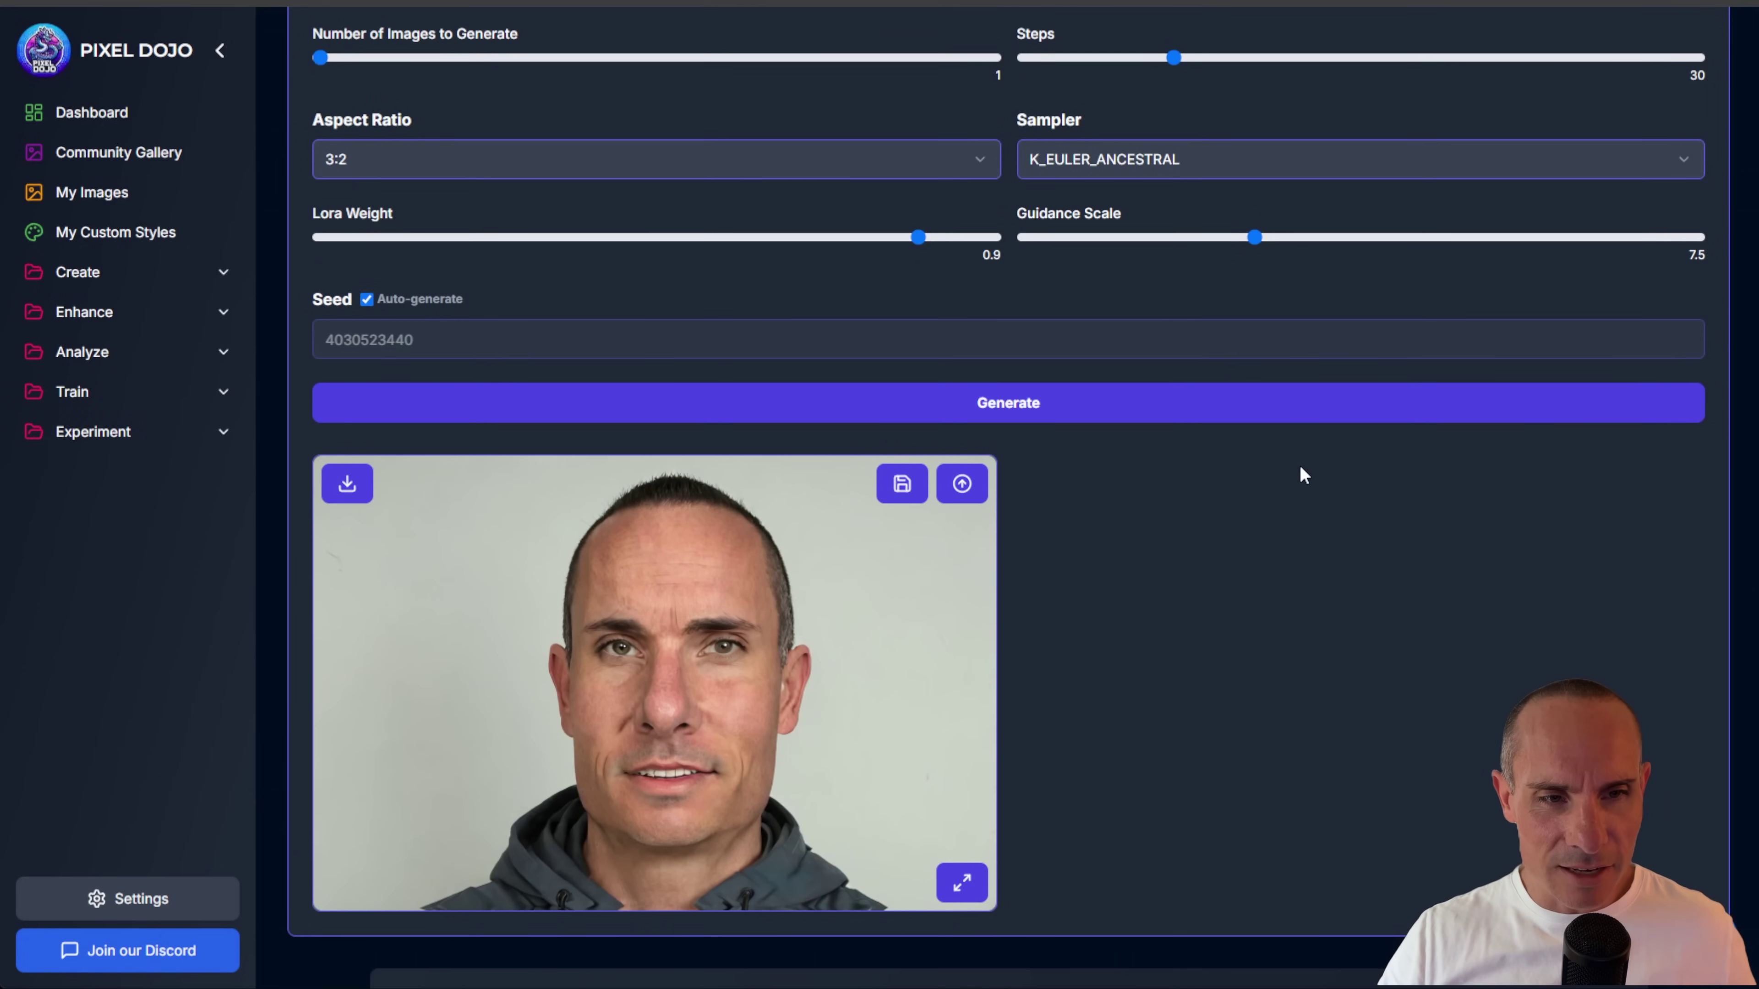
{"action": "scroll", "coordinate": [1300, 472], "scroll_direction": "down", "scroll_amount": 4}
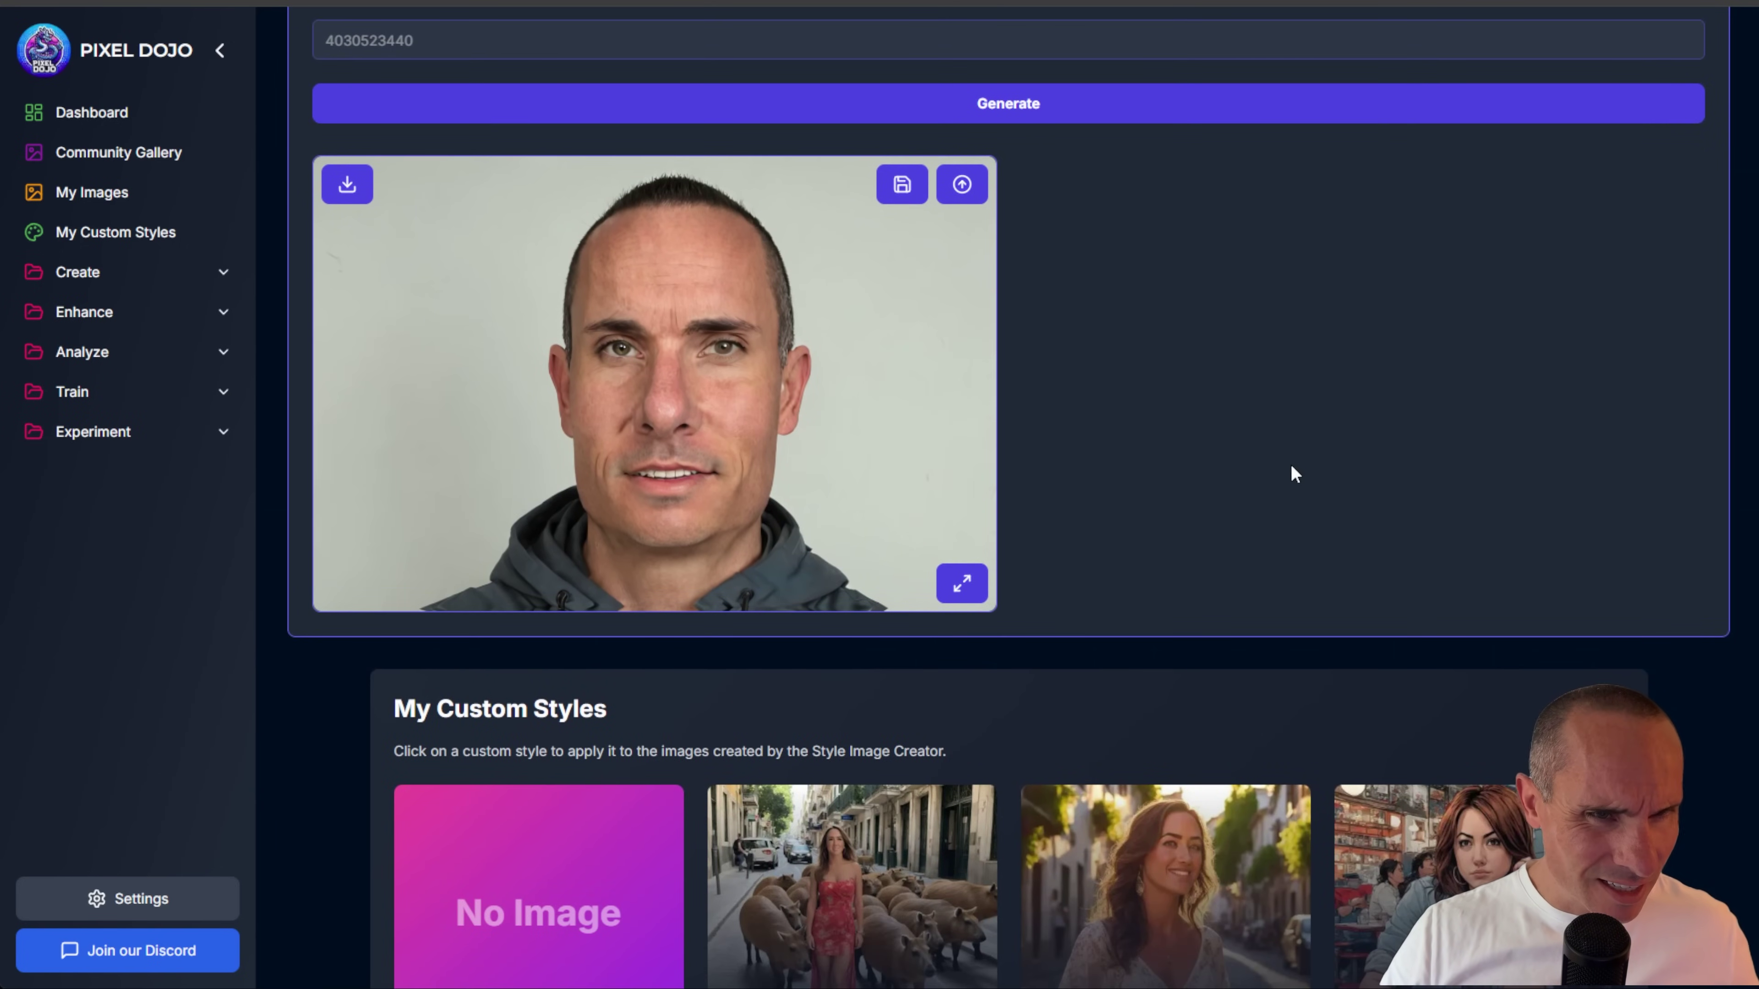
{"action": "scroll", "coordinate": [1287, 464], "scroll_direction": "up", "scroll_amount": 2}
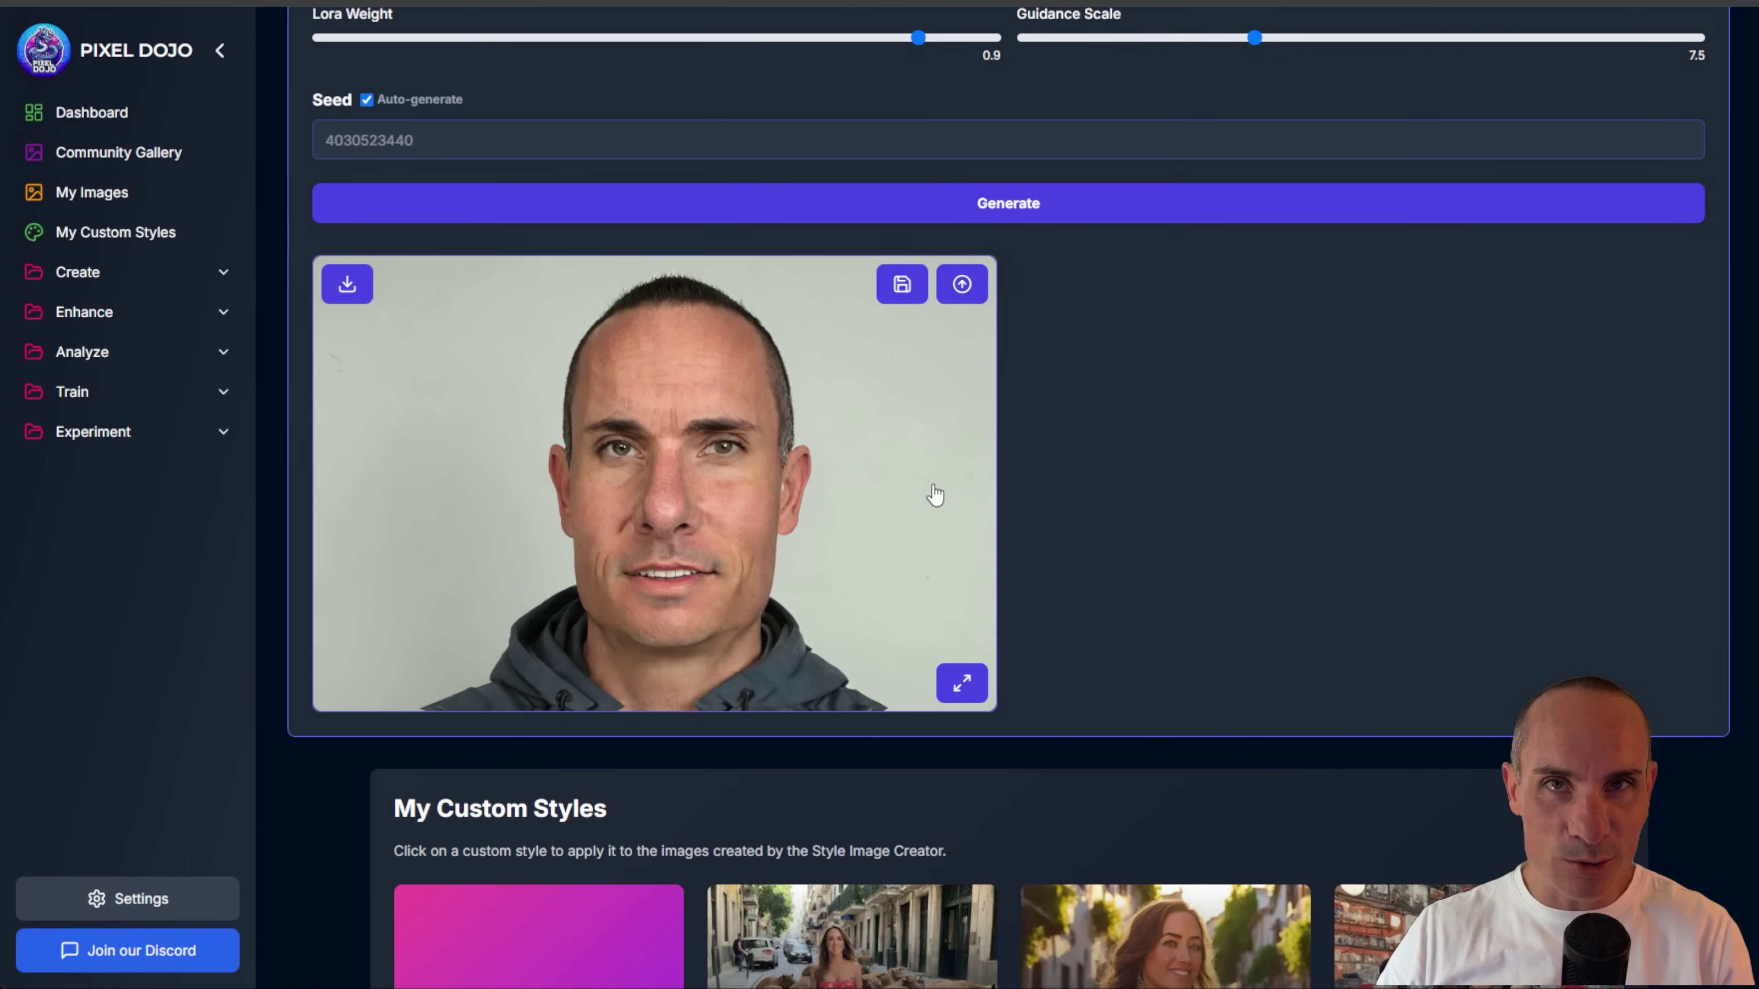
{"action": "left_click", "coordinate": [216, 315]}
{"action": "left_click", "coordinate": [216, 315]}
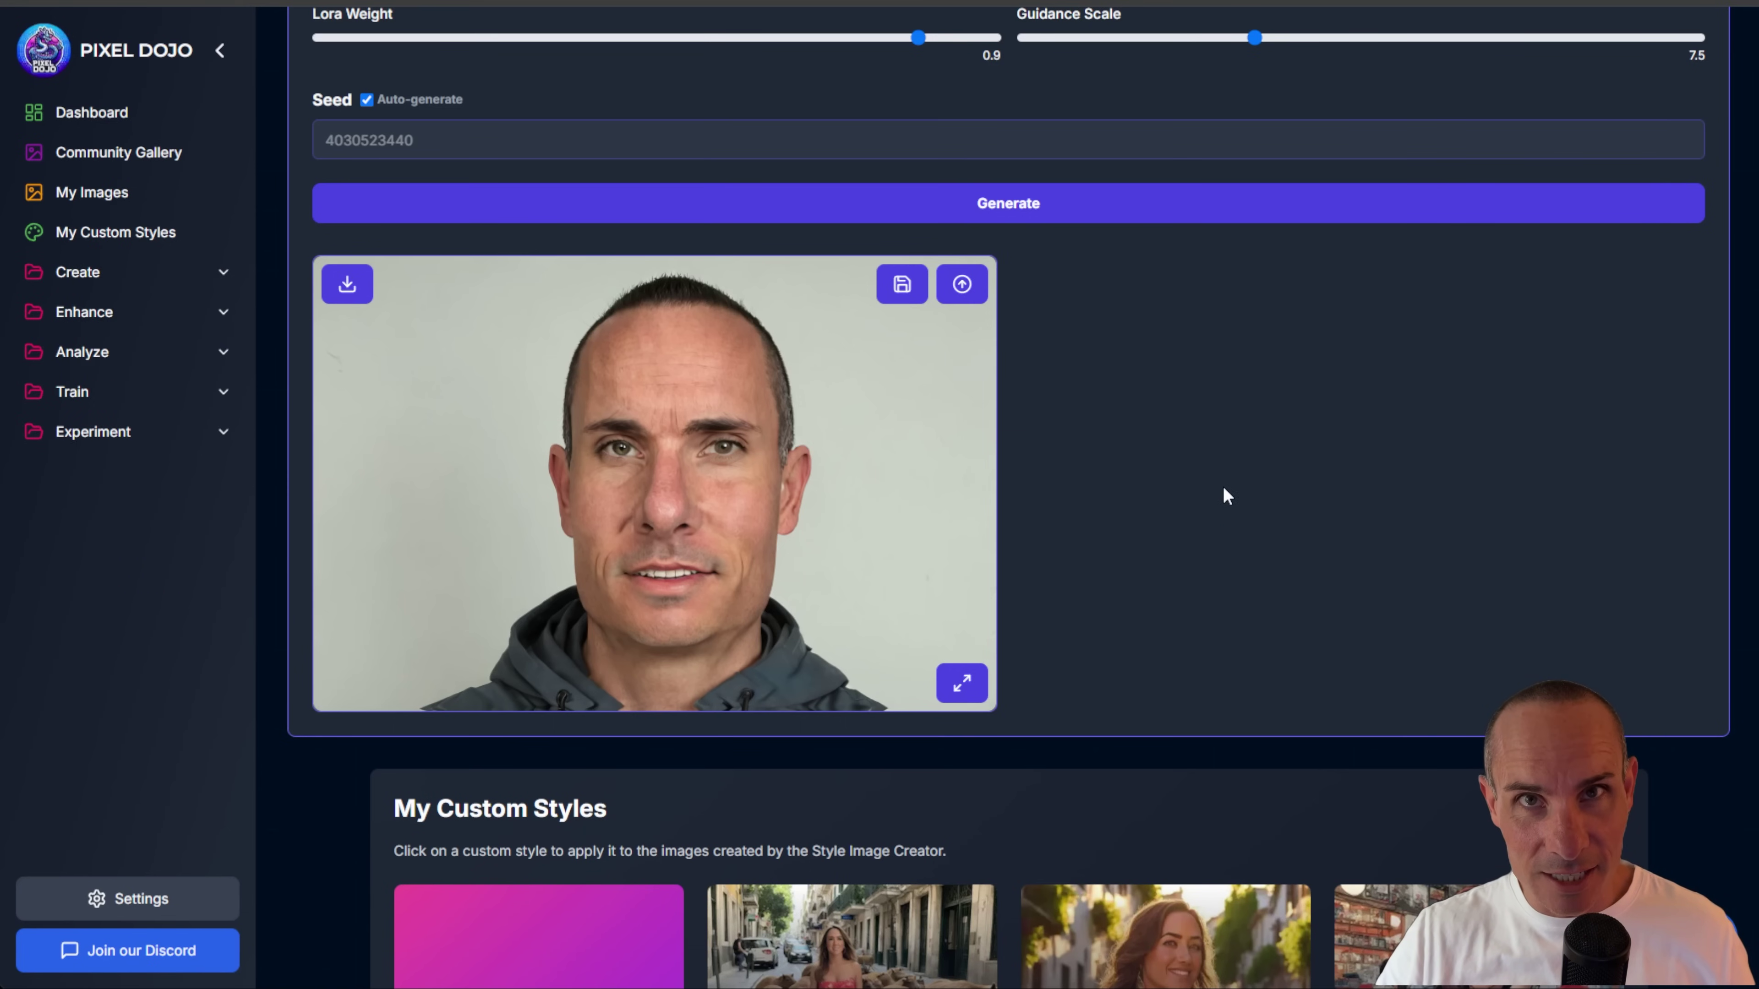
{"action": "scroll", "coordinate": [1223, 488], "scroll_direction": "up", "scroll_amount": 8}
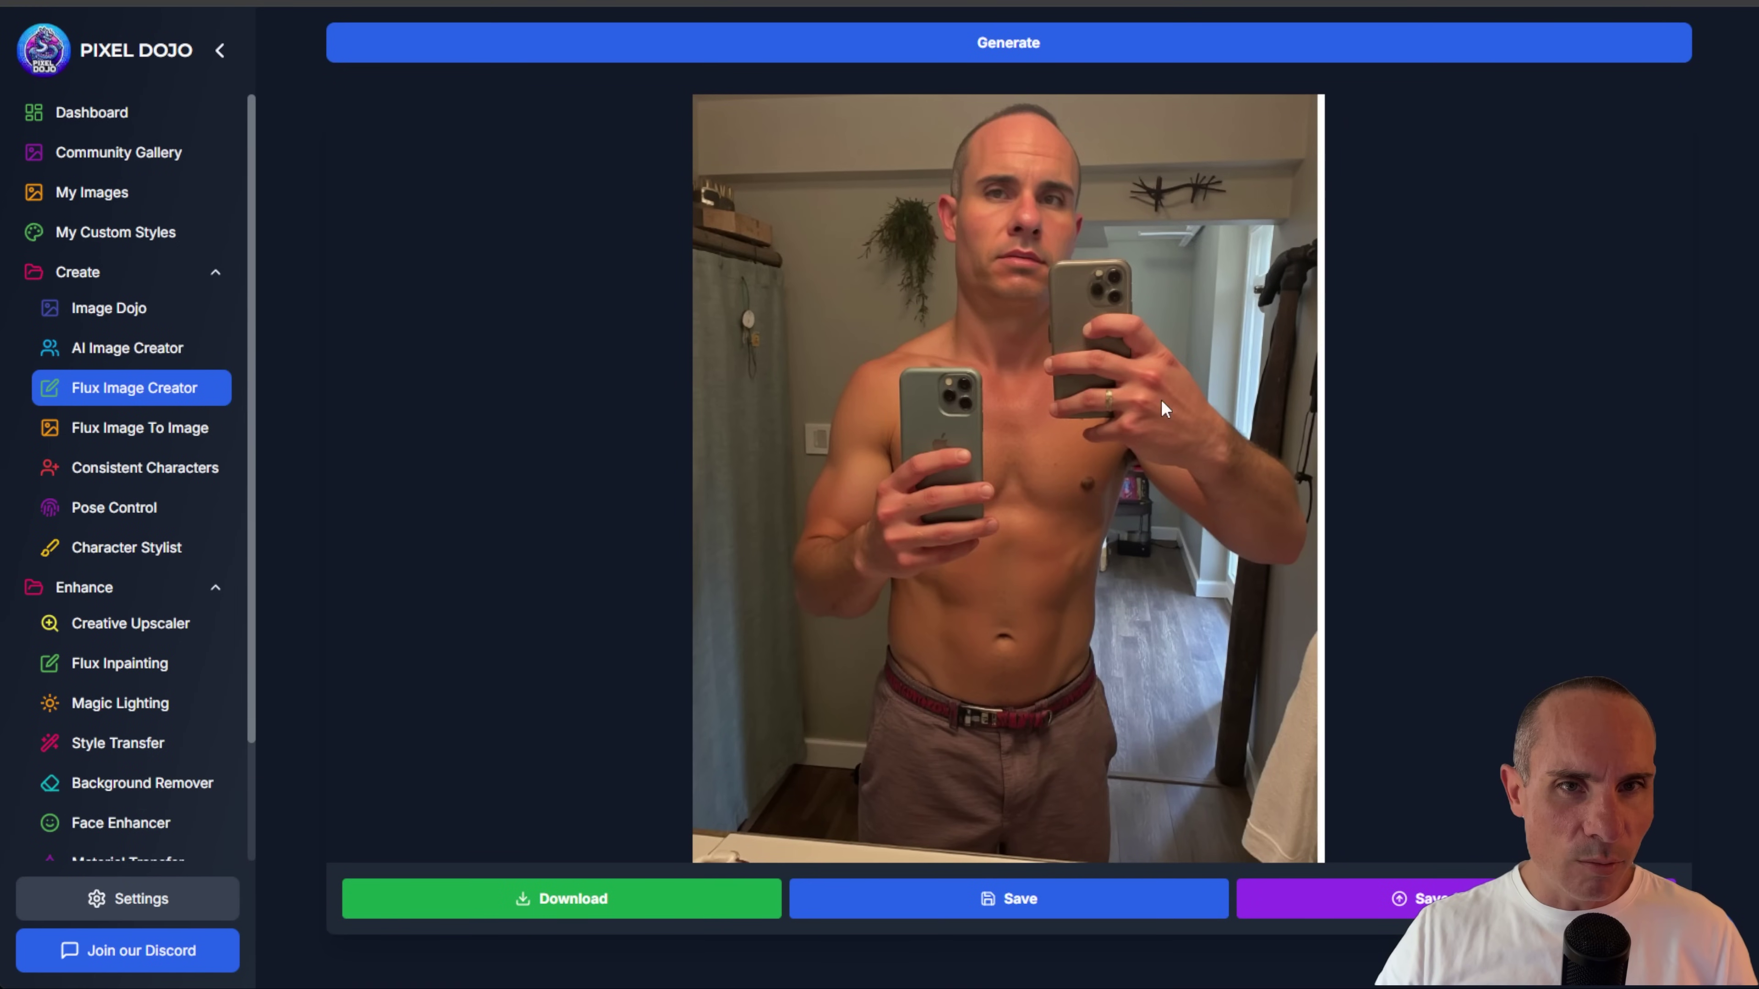
Step: Replace the Style Image Creator prompt with the Superman sunglasses-and-headphones description and generate it
{"action": "scroll", "coordinate": [1272, 745], "scroll_direction": "up", "scroll_amount": 10}
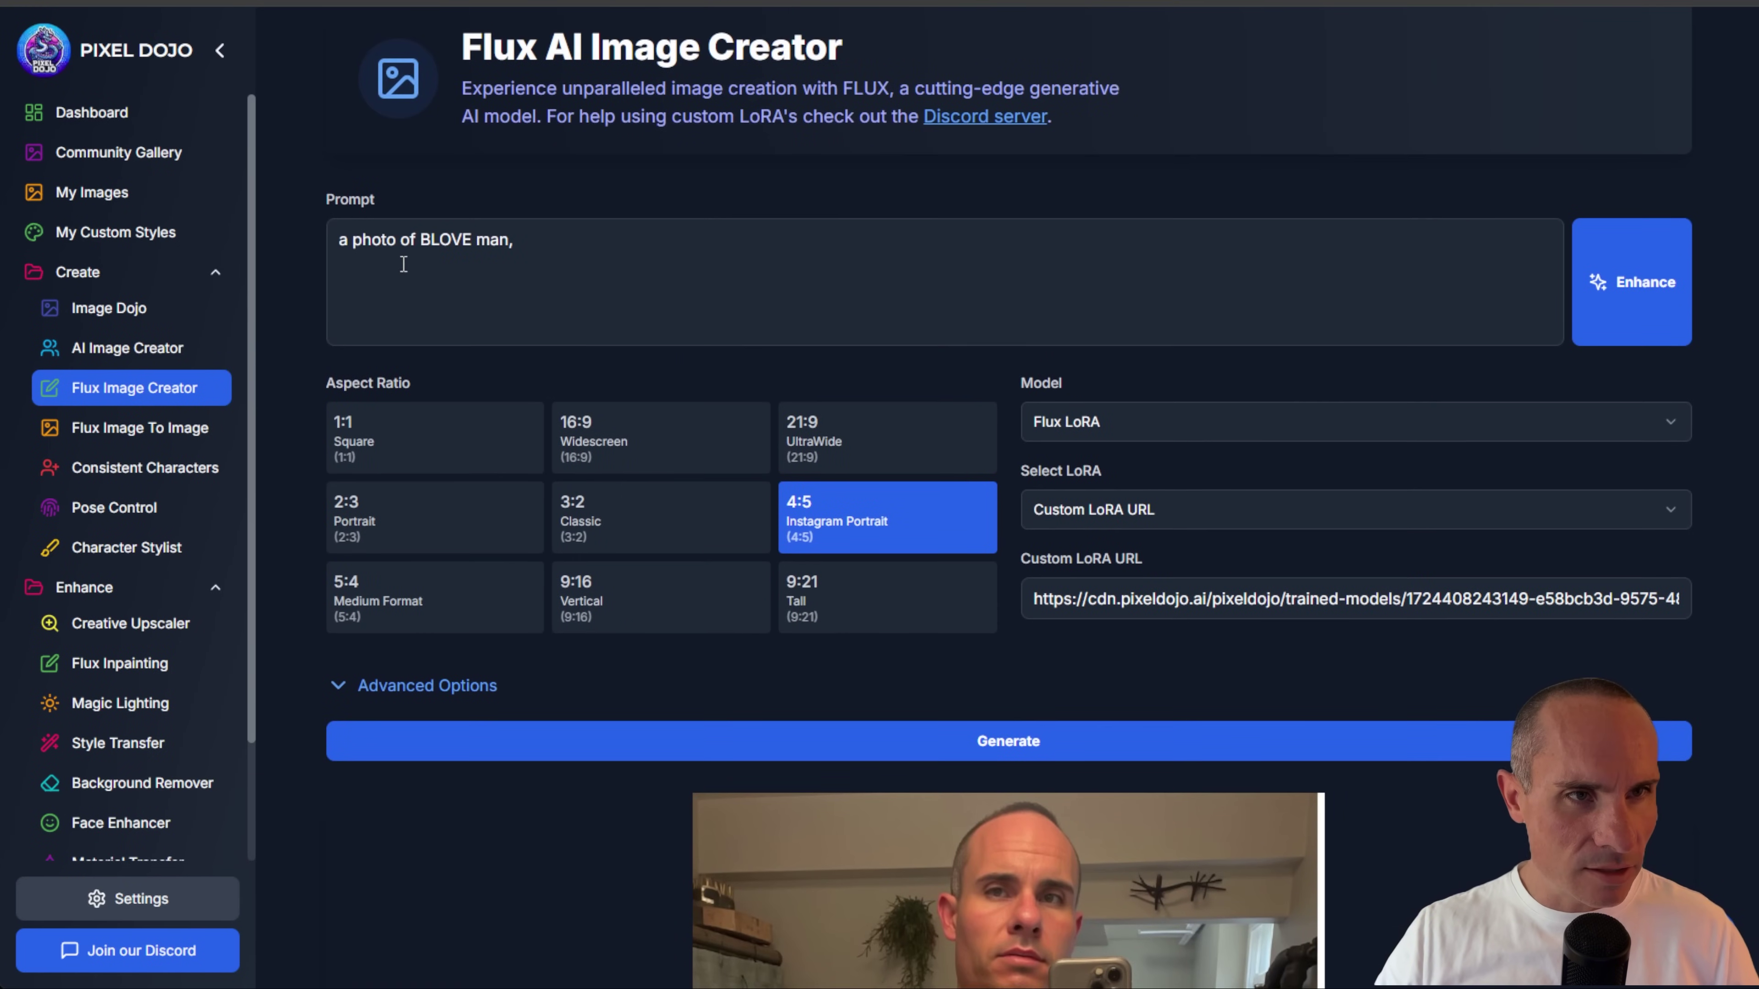
{"action": "triple_click", "coordinate": [436, 240]}
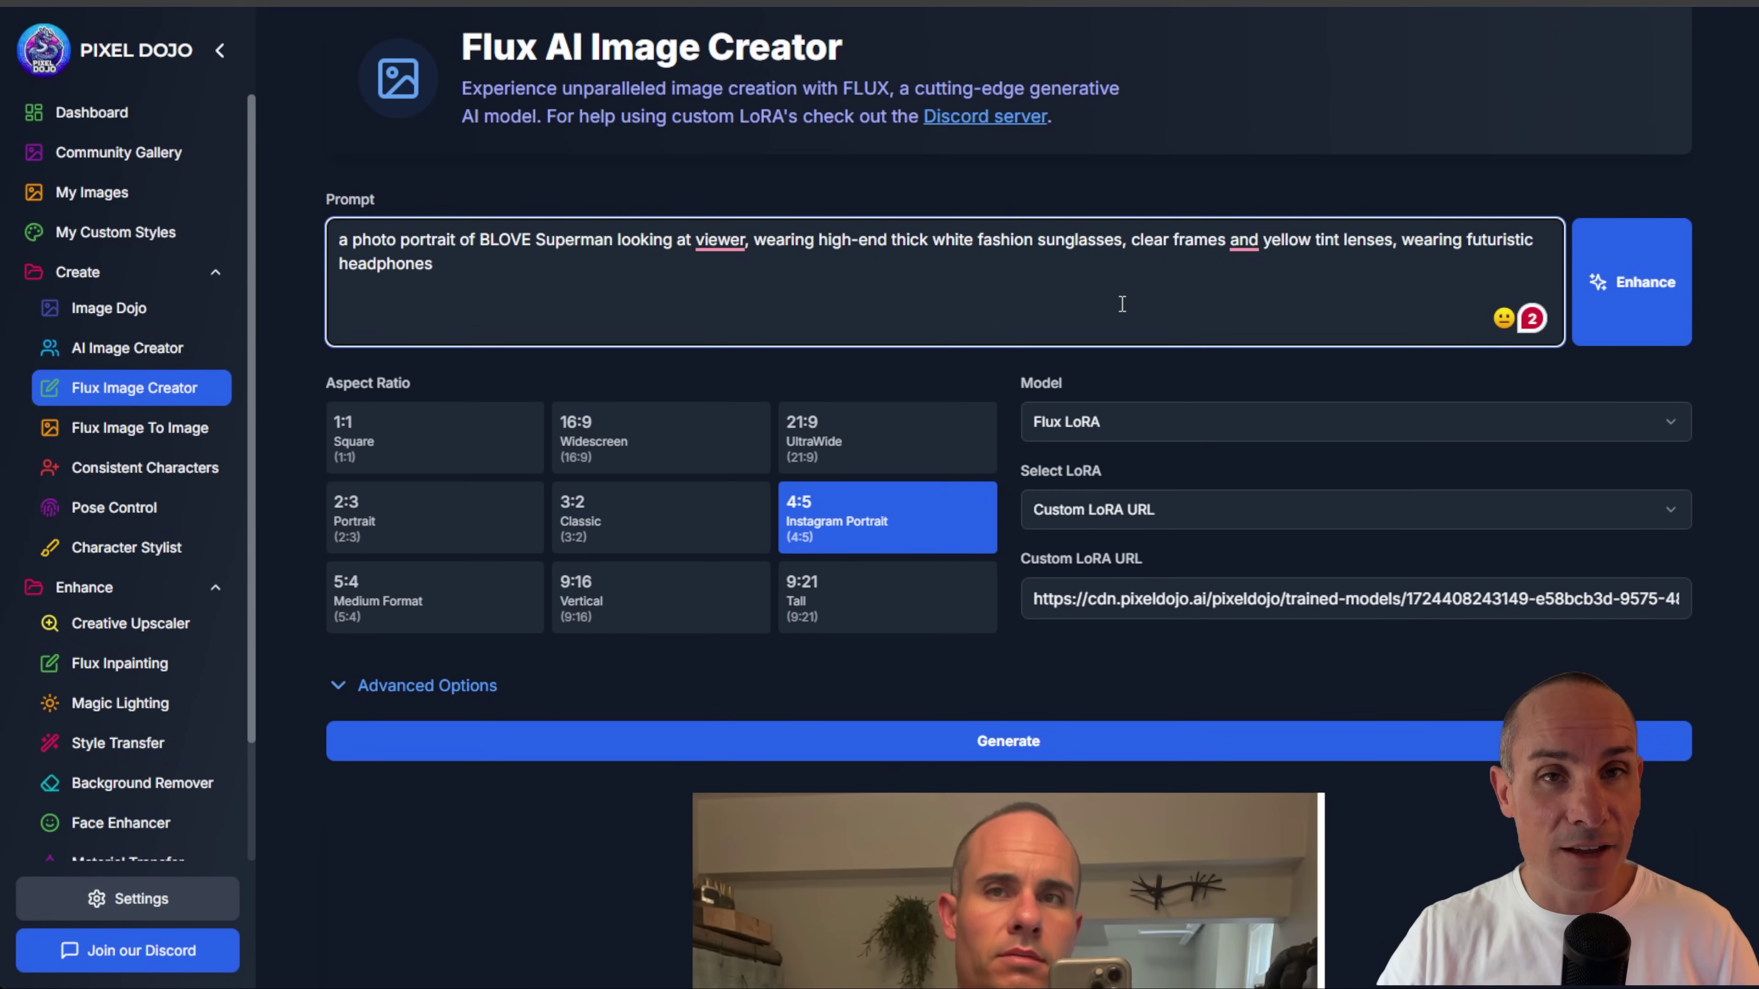
{"action": "left_click", "coordinate": [1052, 746]}
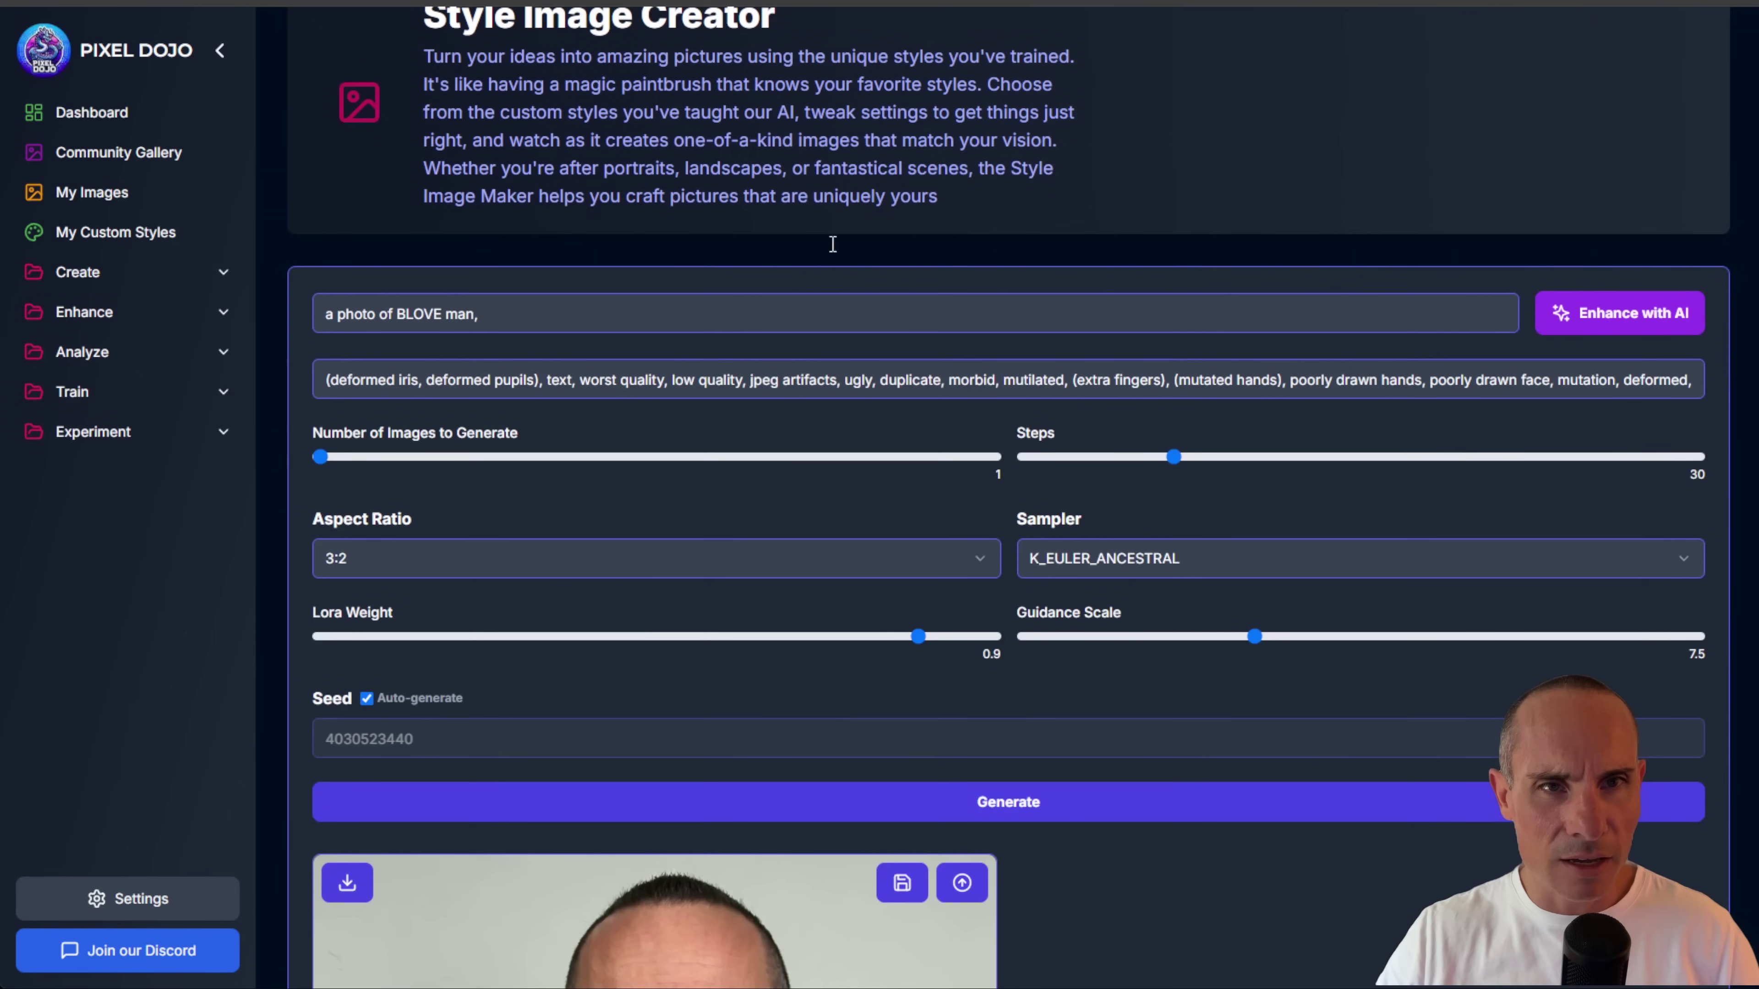
{"action": "left_click", "coordinate": [483, 315]}
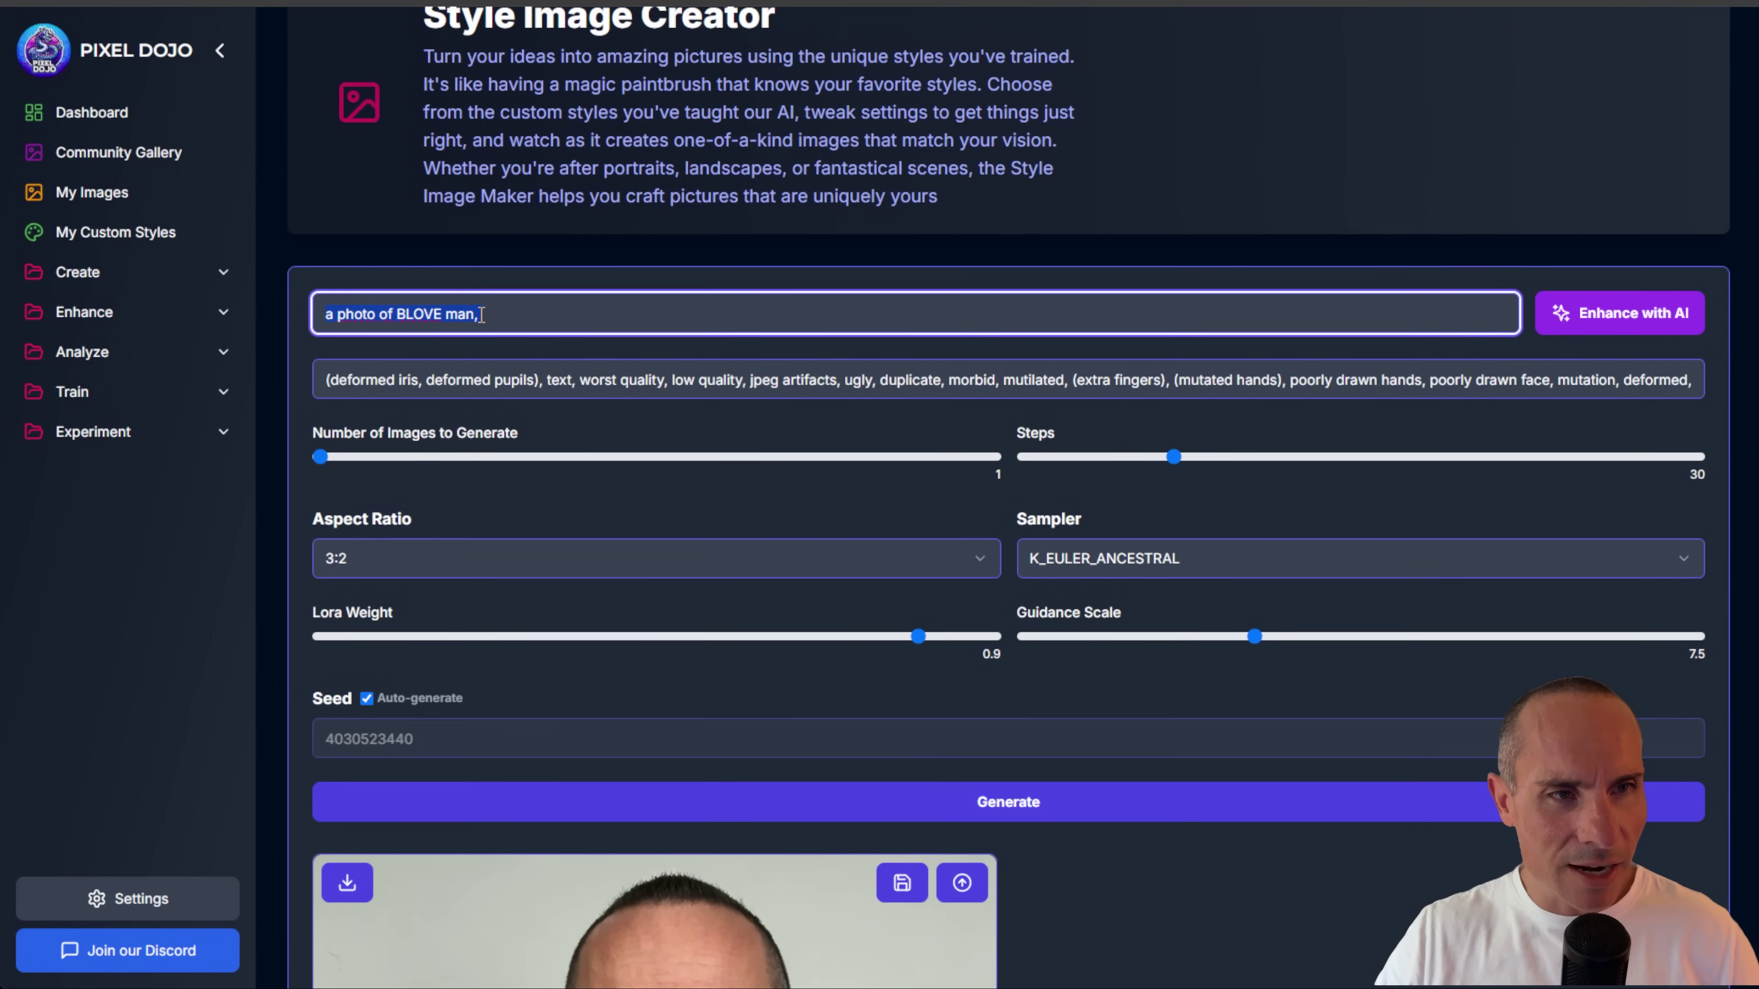
{"action": "type", "text": "a photo portrait of BLOVE Superman looking at viewer, wearing high-end thick white fashion sunglasses, clear frames and yellow tint lenses, wearing futuristic headphones"}
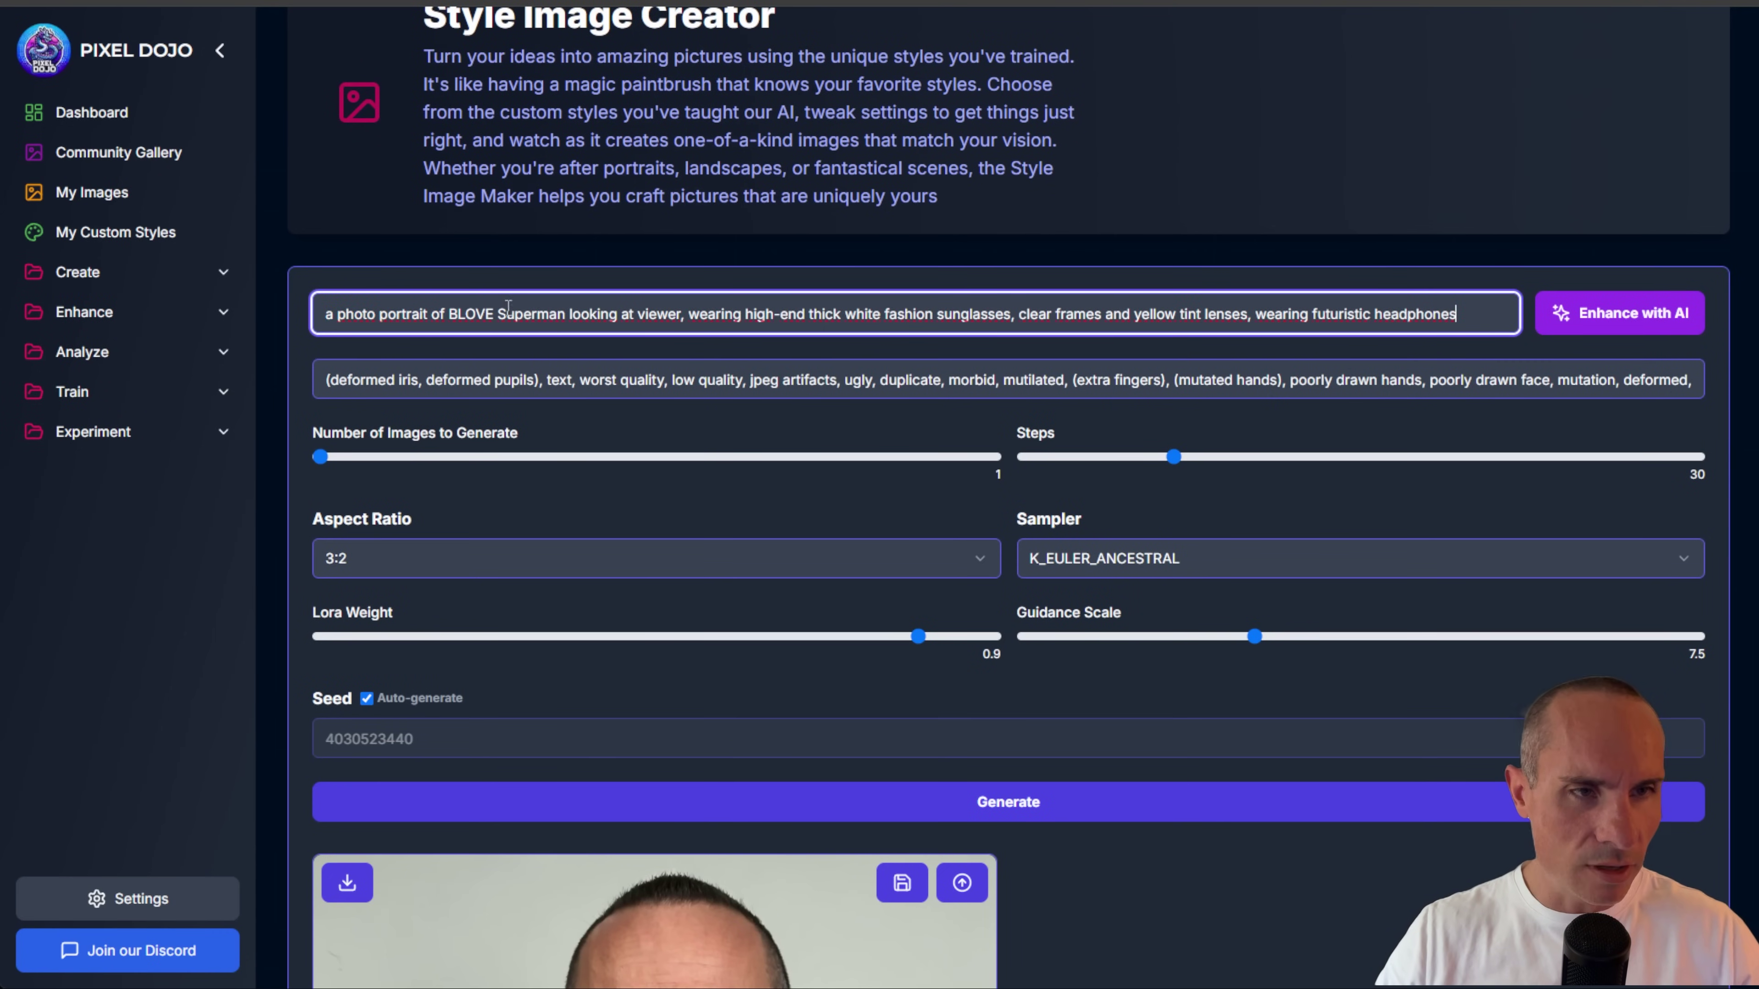
{"action": "left_click", "coordinate": [1030, 821]}
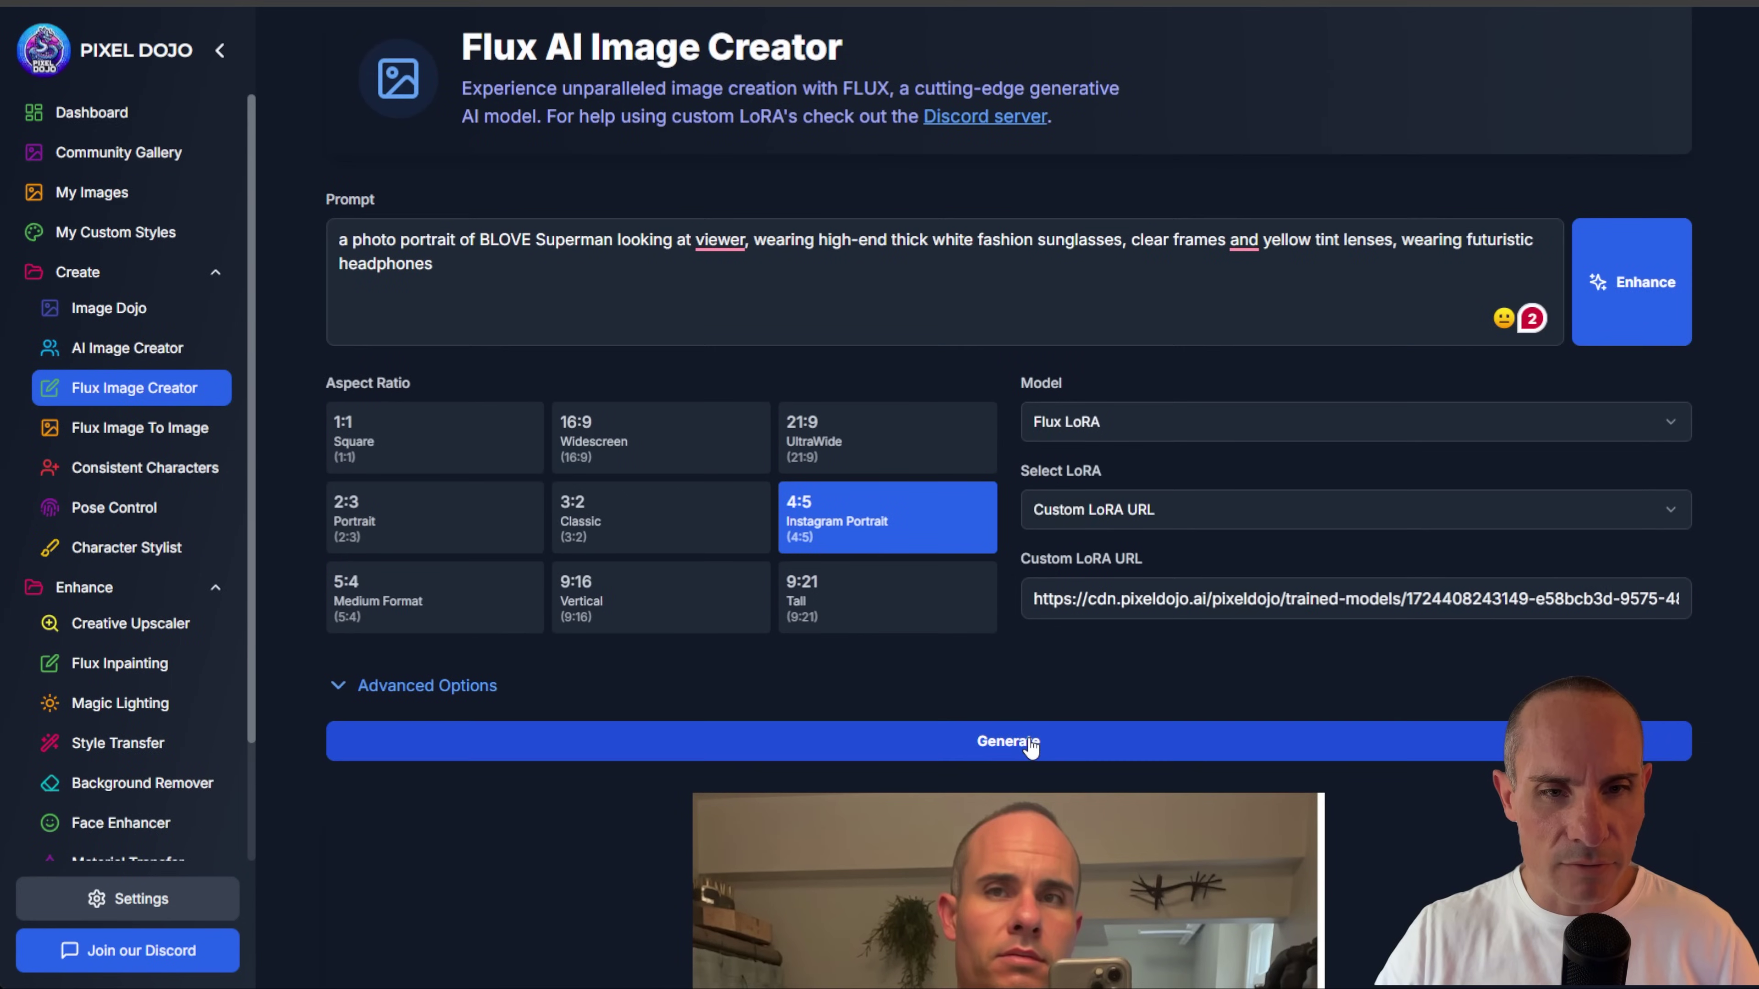
Step: Generate the Superman portrait with Flux, giving yellow-tinted aviators and white headphones (seed 416887480)
{"action": "left_click", "coordinate": [1030, 741]}
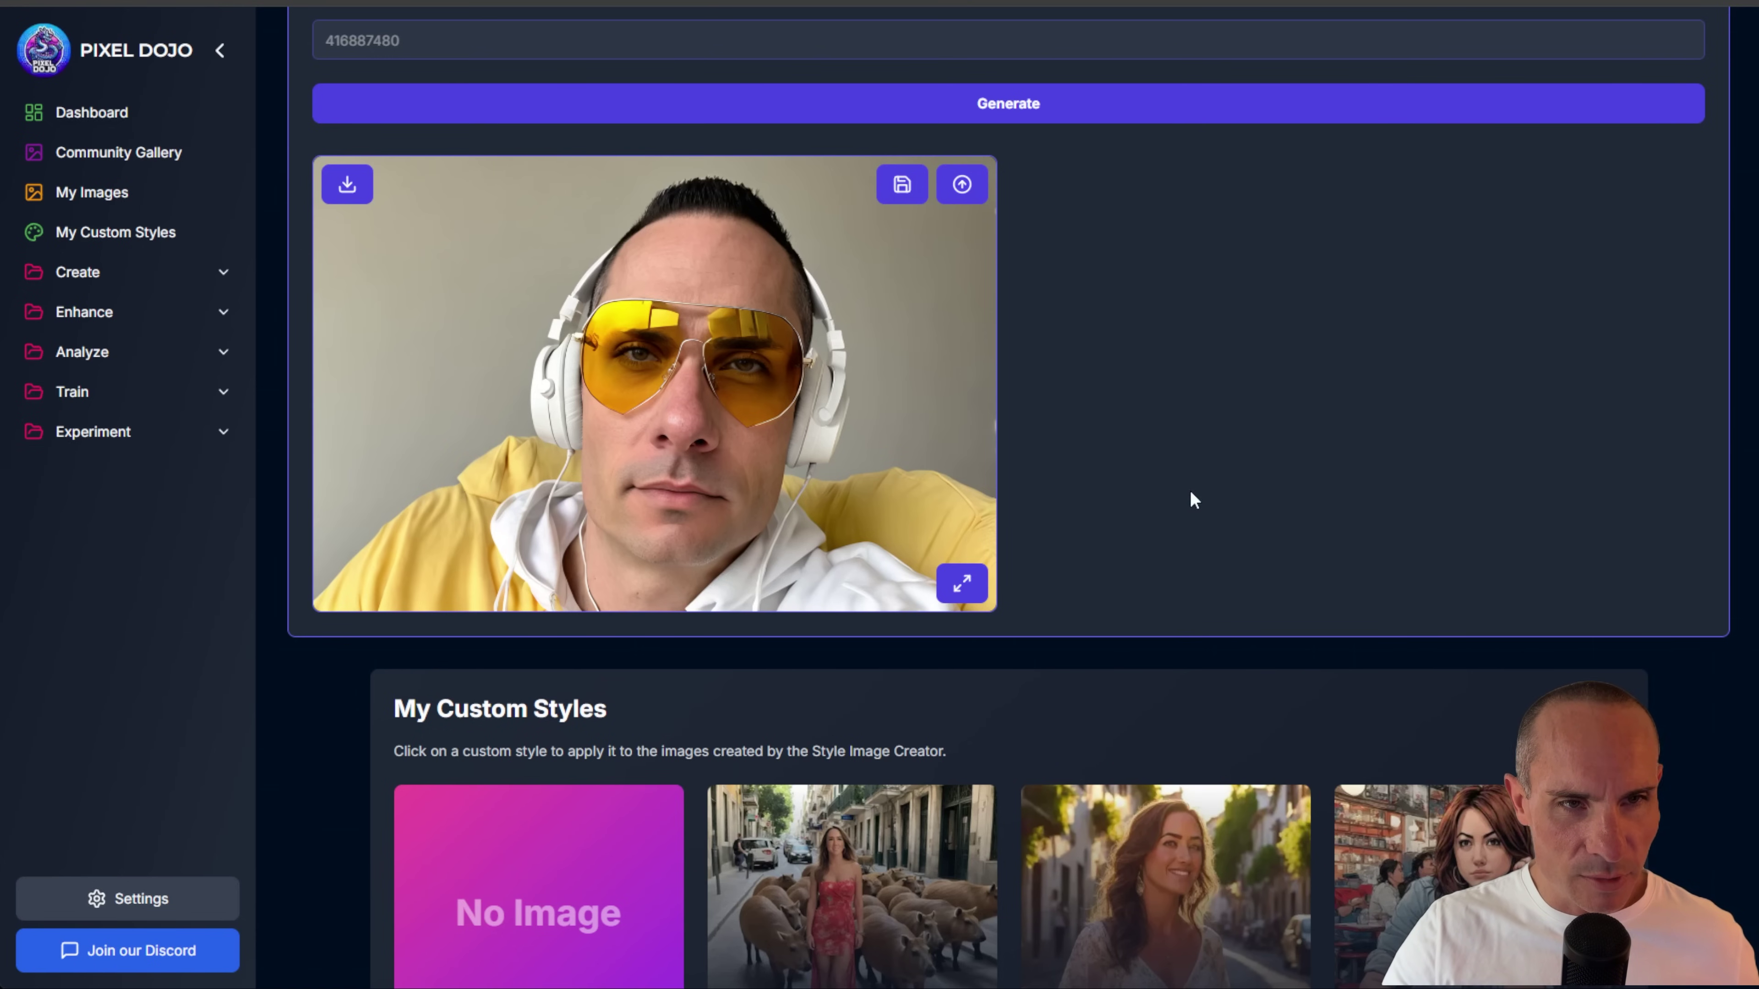
Step: Generate four yellow-glasses Superman portraits in one run and save the Flux selfie
{"action": "scroll", "coordinate": [1177, 498], "scroll_direction": "up", "scroll_amount": 5}
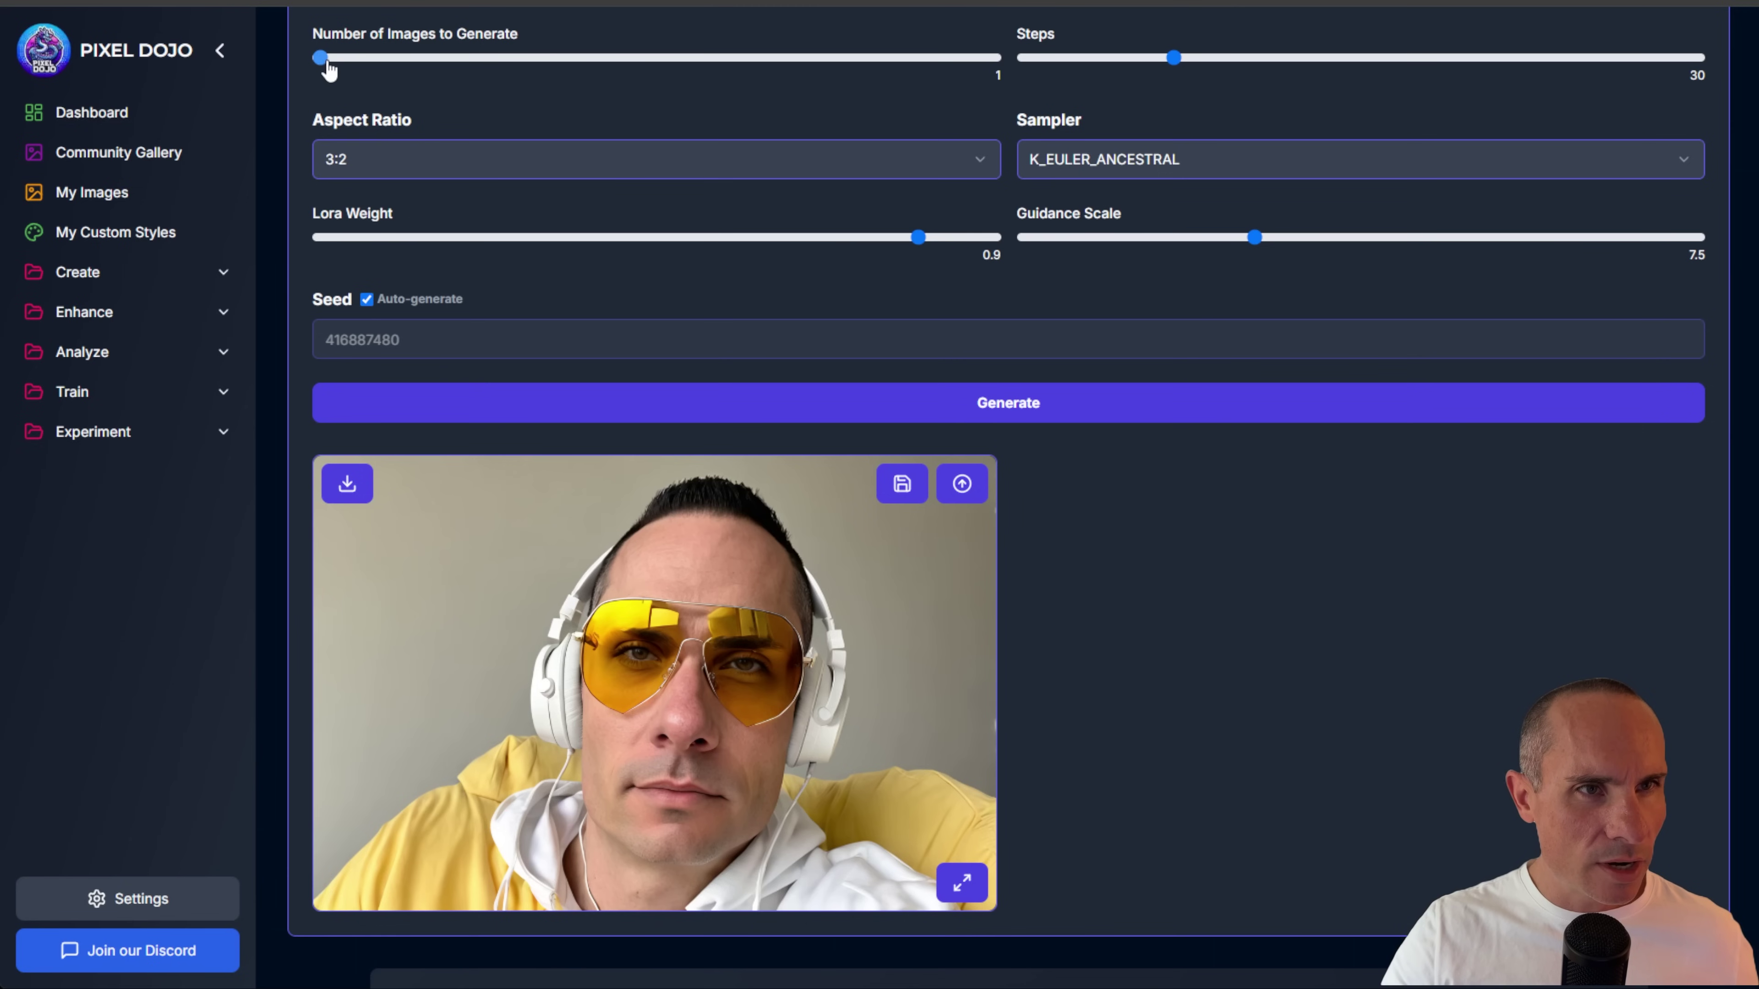
{"action": "left_click_drag", "start_coordinate": [320, 59], "coordinate": [1029, 97]}
{"action": "scroll", "coordinate": [1398, 676], "scroll_direction": "up", "scroll_amount": 2}
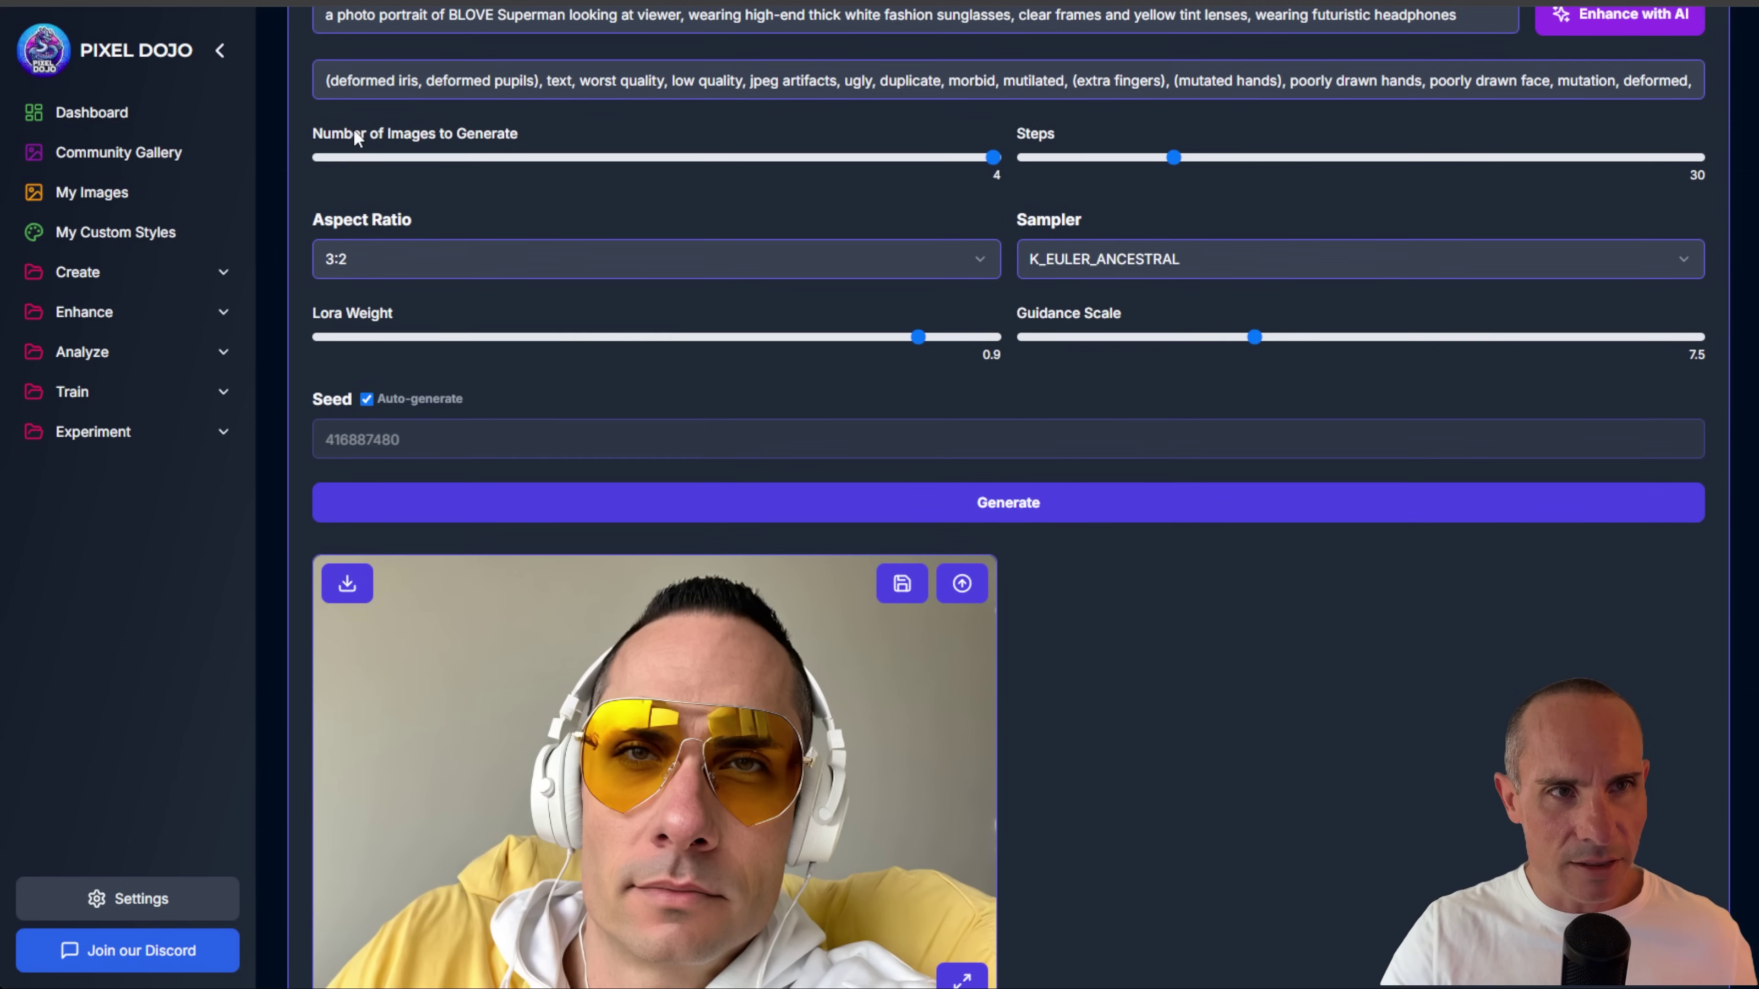
{"action": "left_click", "coordinate": [1023, 503]}
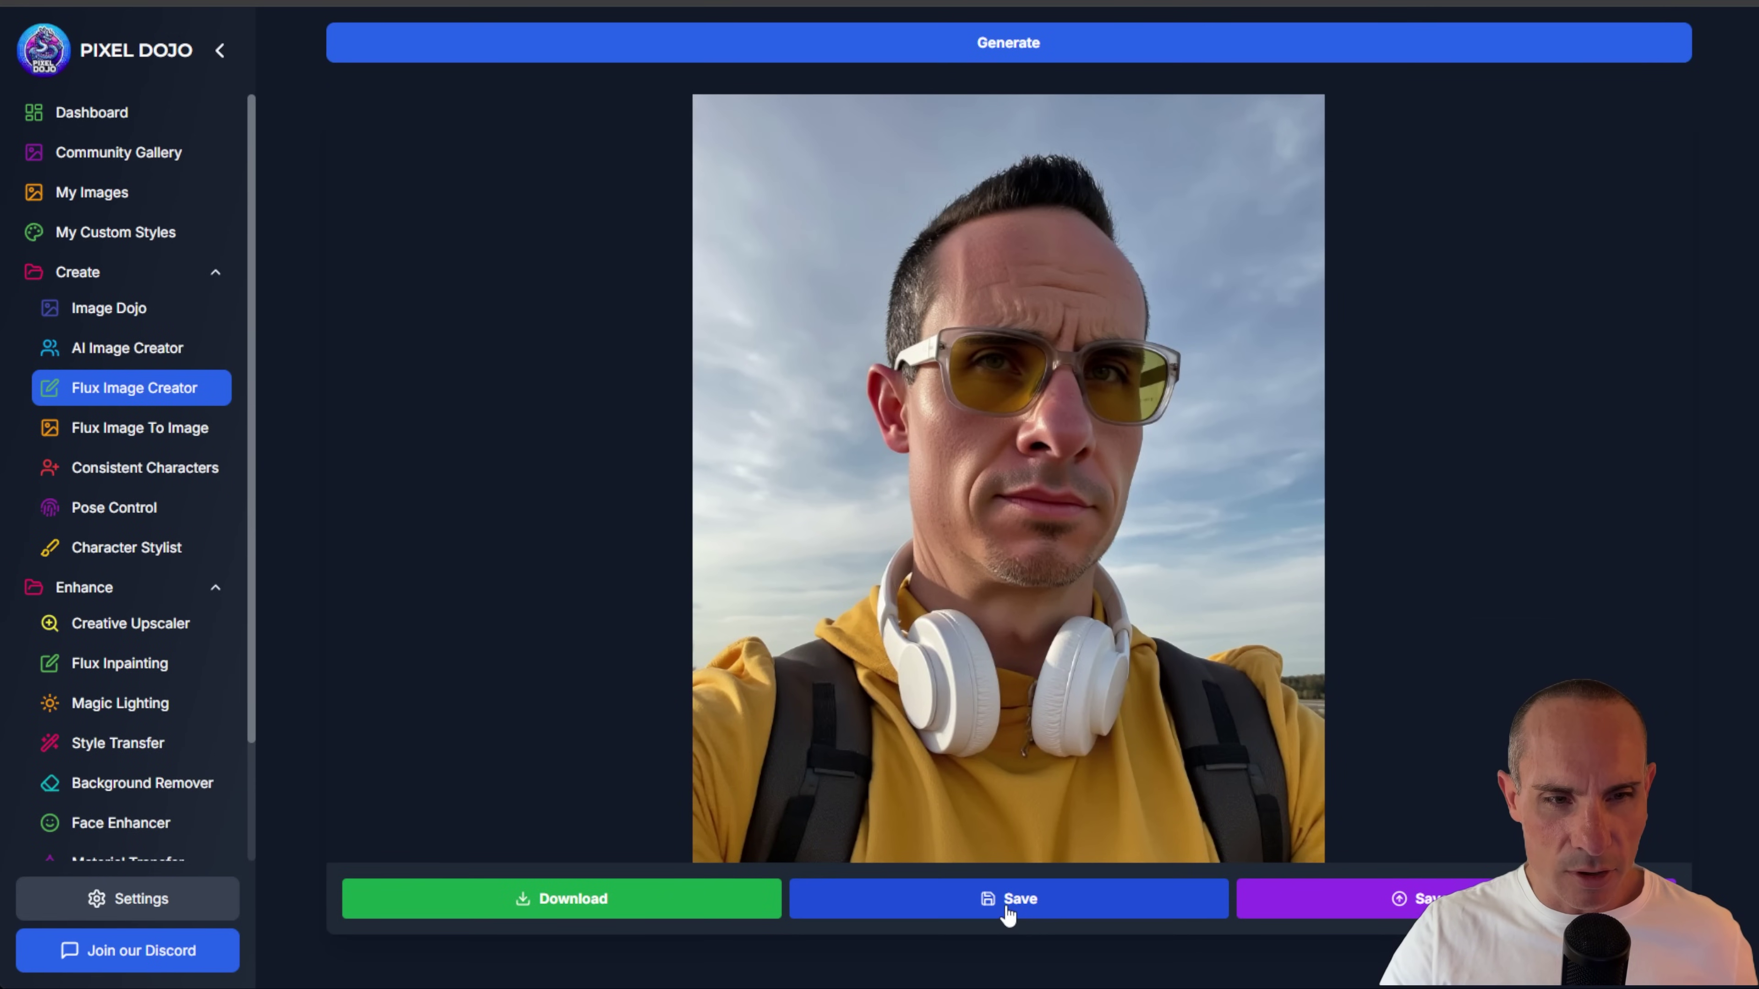
{"action": "left_click", "coordinate": [1022, 900]}
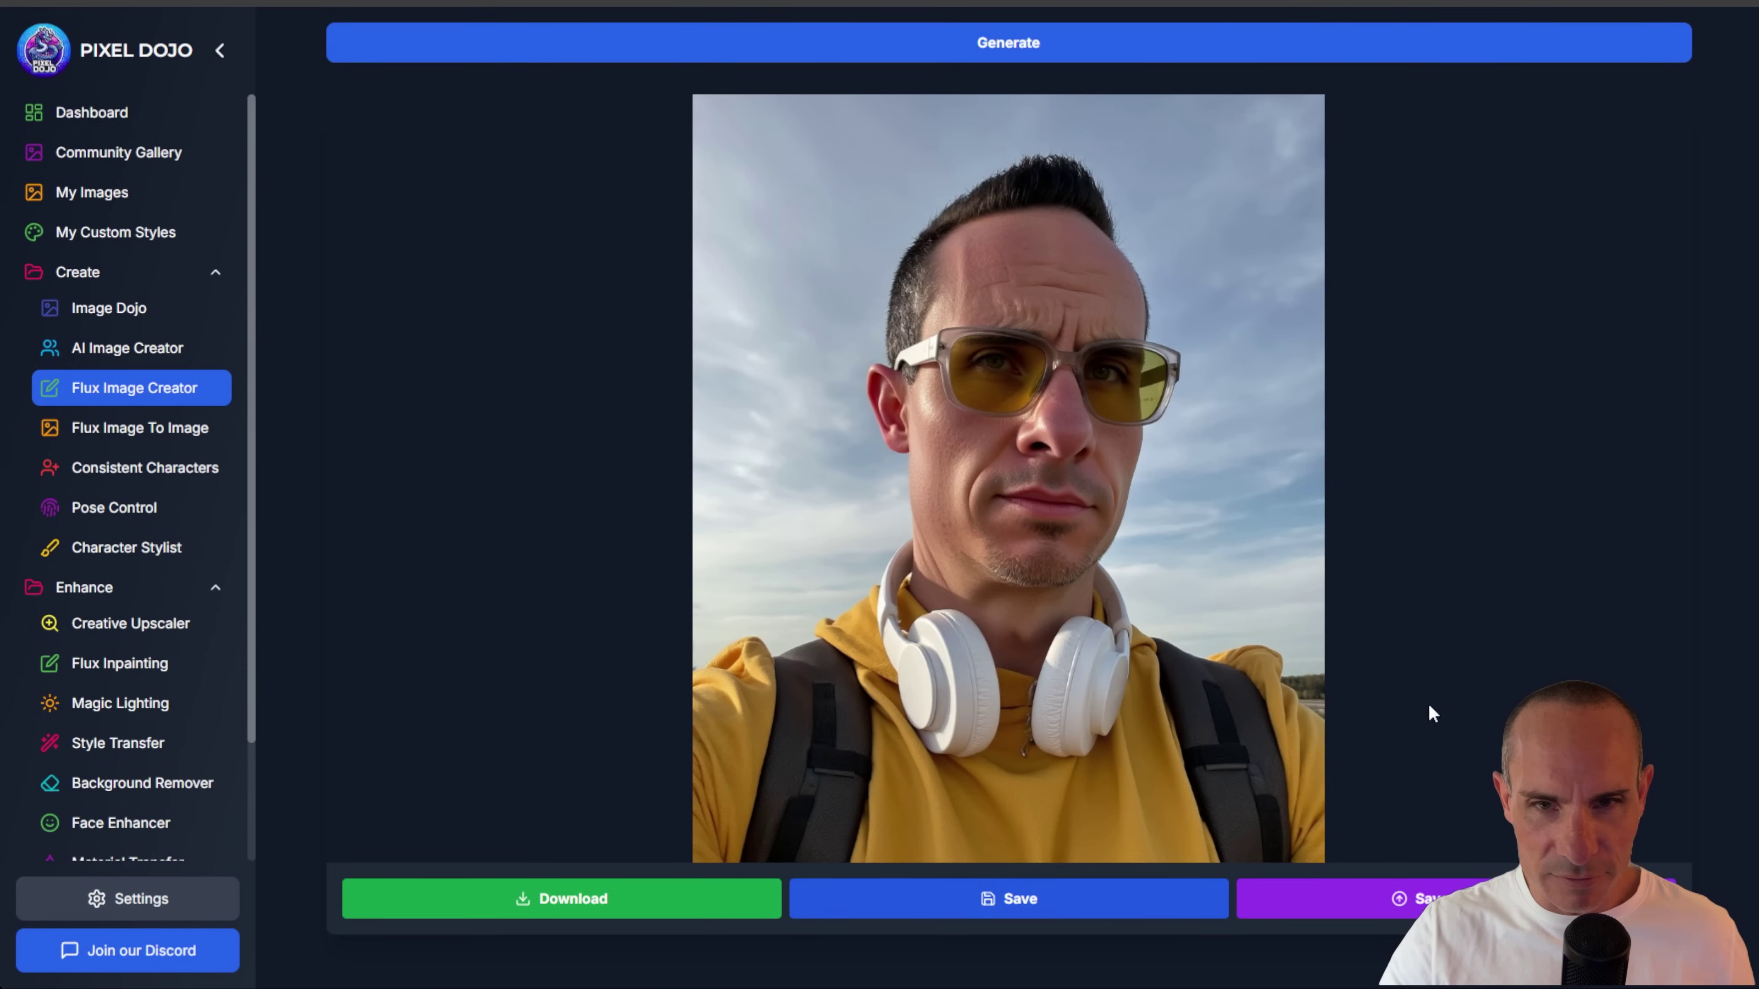
Step: Regenerate the Flux portrait and save the one with chunky yellow frames
{"action": "scroll", "coordinate": [994, 674], "scroll_direction": "up", "scroll_amount": 8}
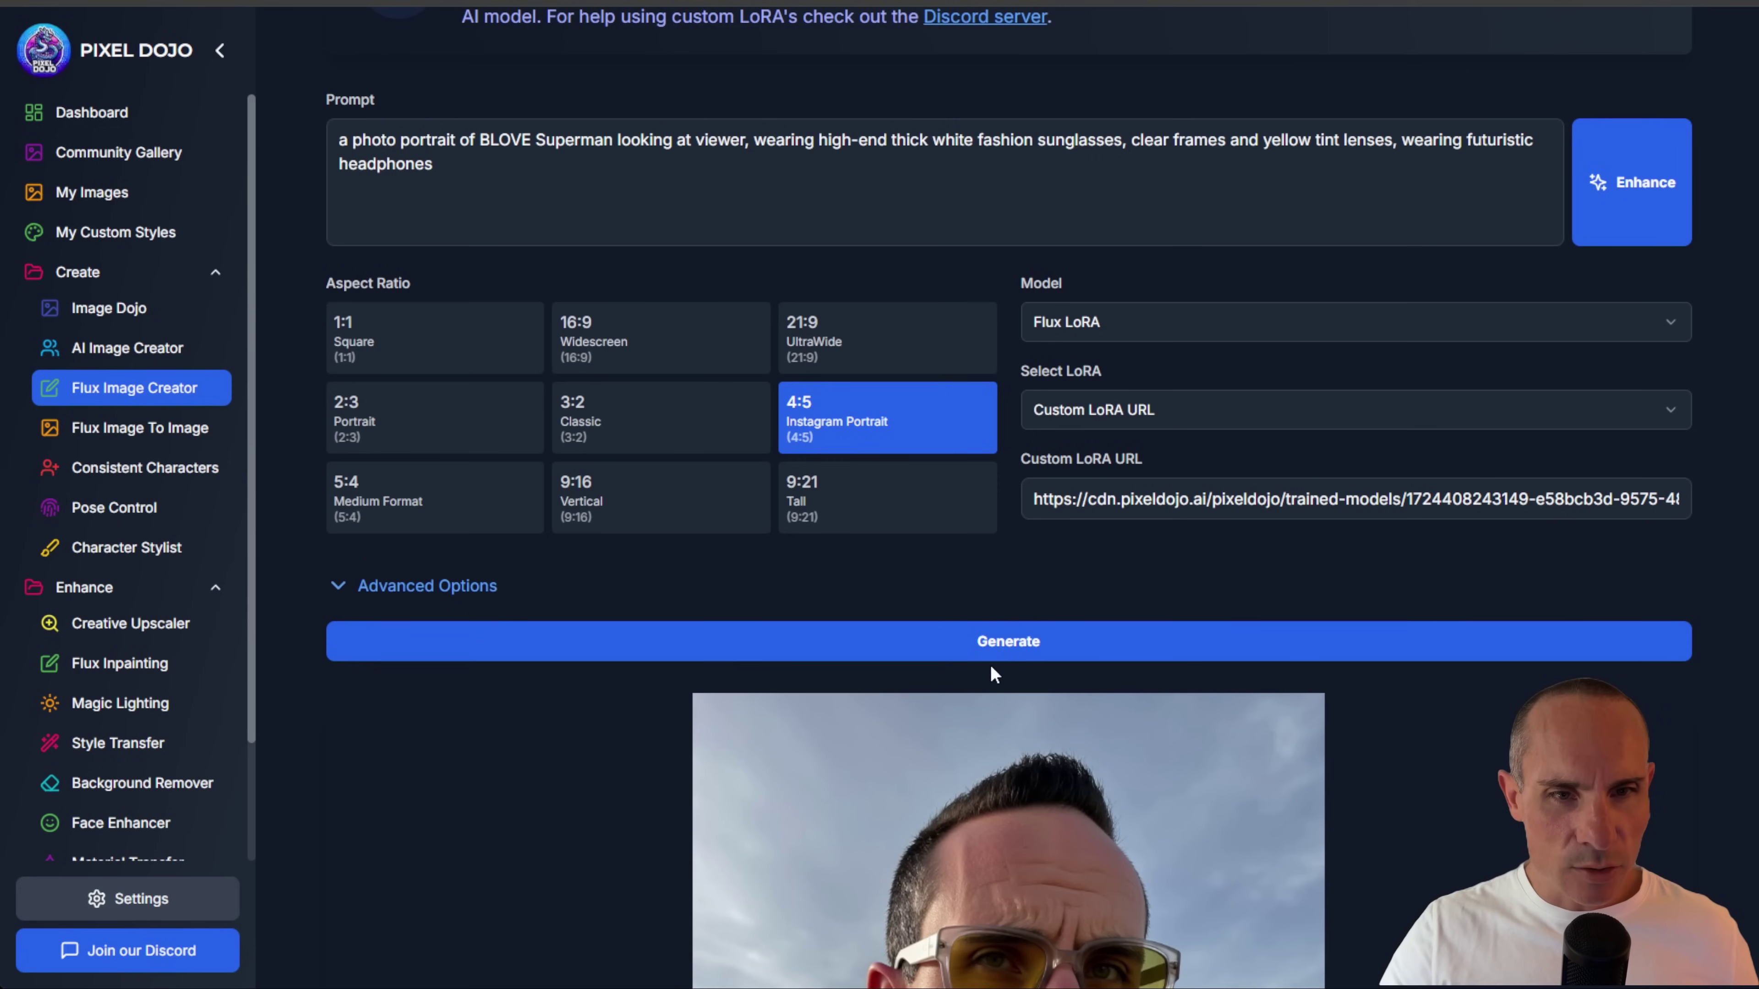
{"action": "left_click", "coordinate": [1010, 648]}
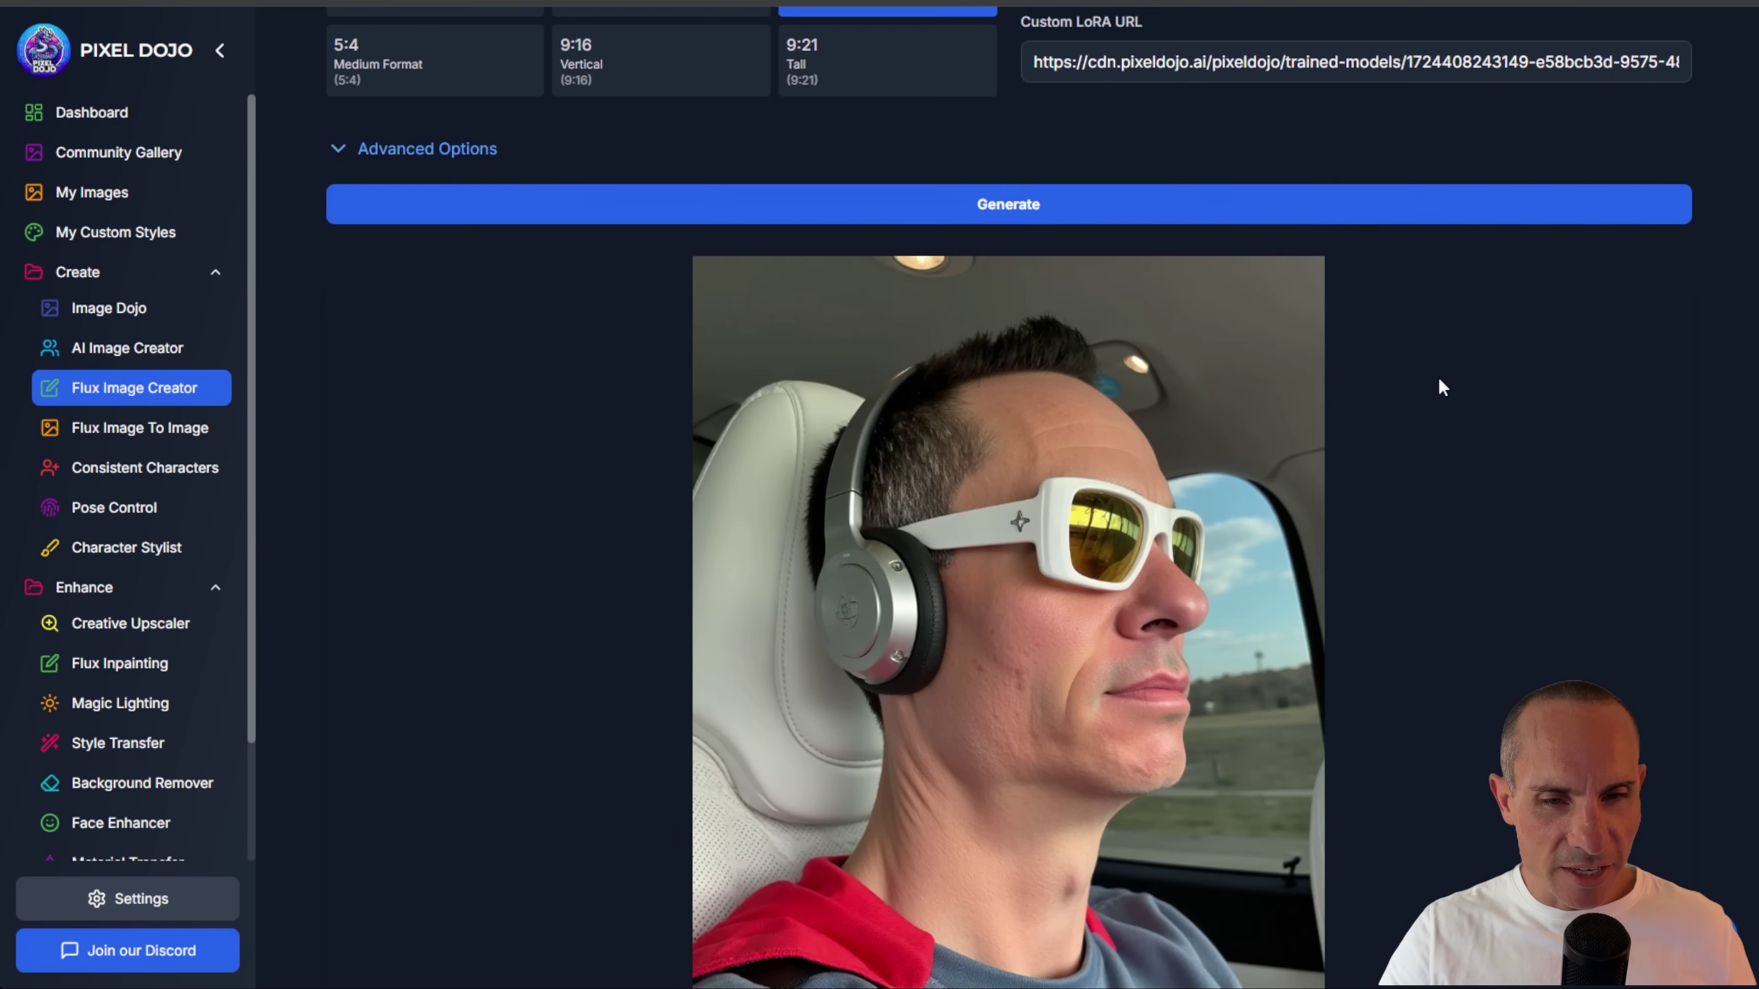
{"action": "scroll", "coordinate": [1438, 375], "scroll_direction": "down", "scroll_amount": 3}
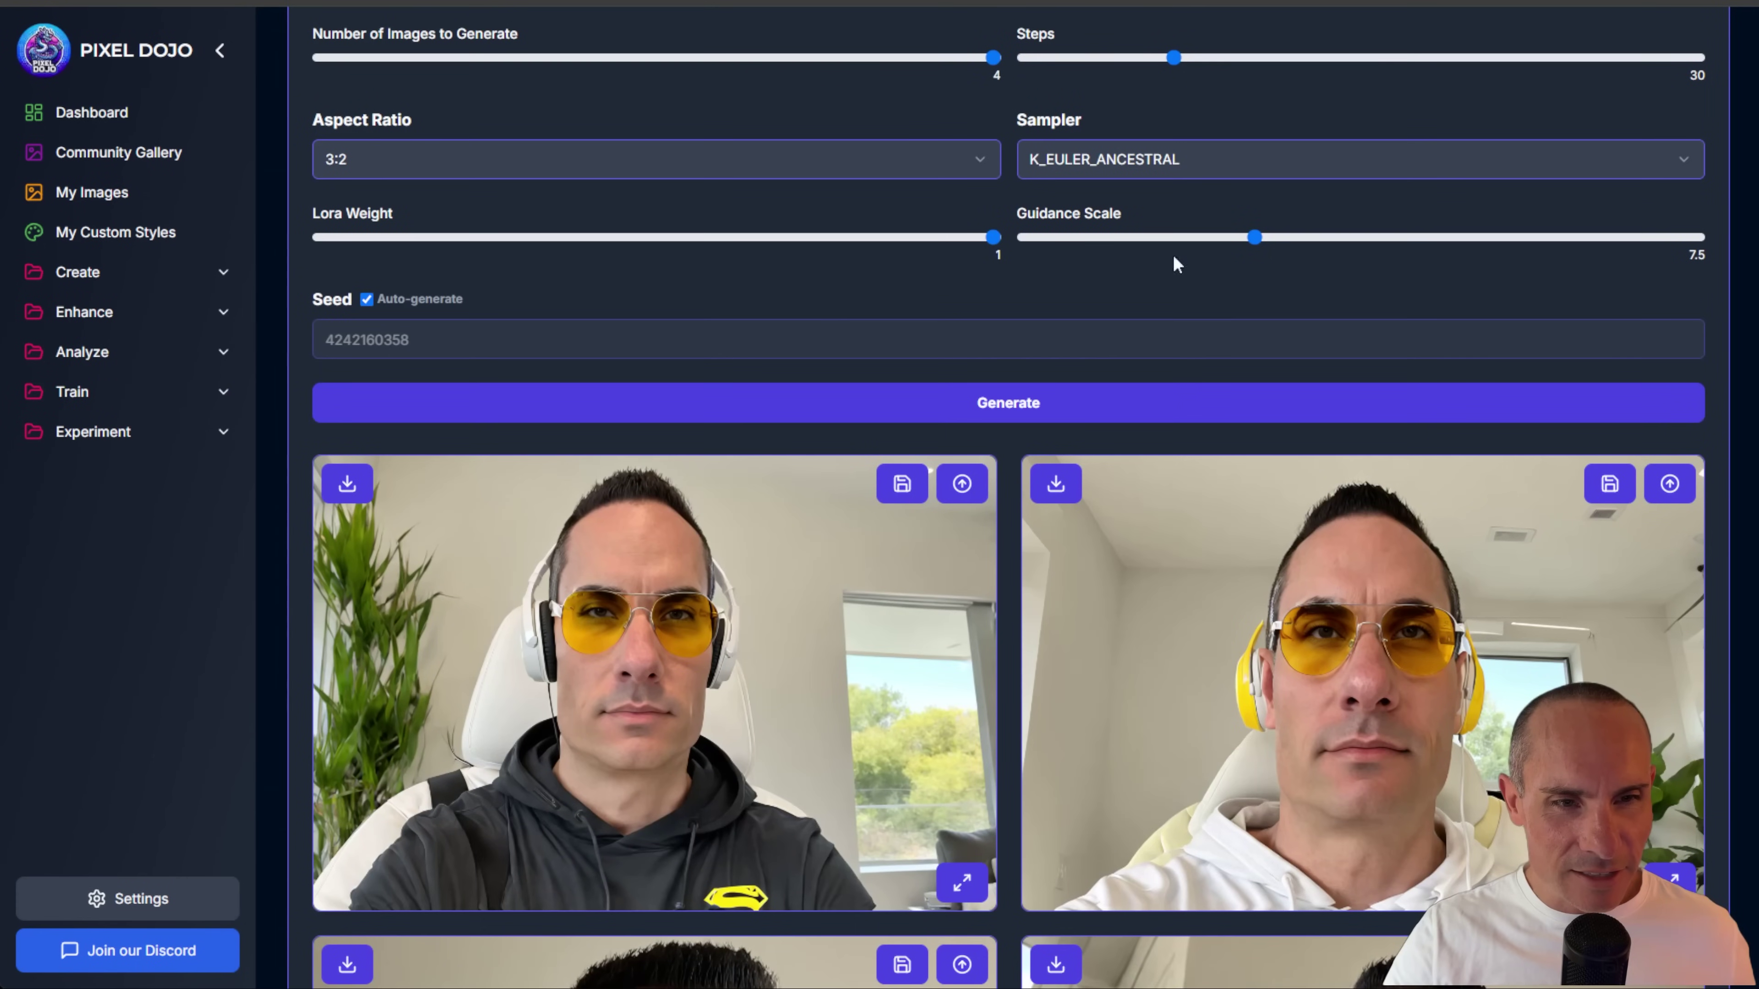
{"action": "scroll", "coordinate": [1319, 401], "scroll_direction": "down", "scroll_amount": 5}
{"action": "scroll", "coordinate": [1320, 406], "scroll_direction": "down", "scroll_amount": 1}
{"action": "scroll", "coordinate": [1321, 405], "scroll_direction": "up", "scroll_amount": 4}
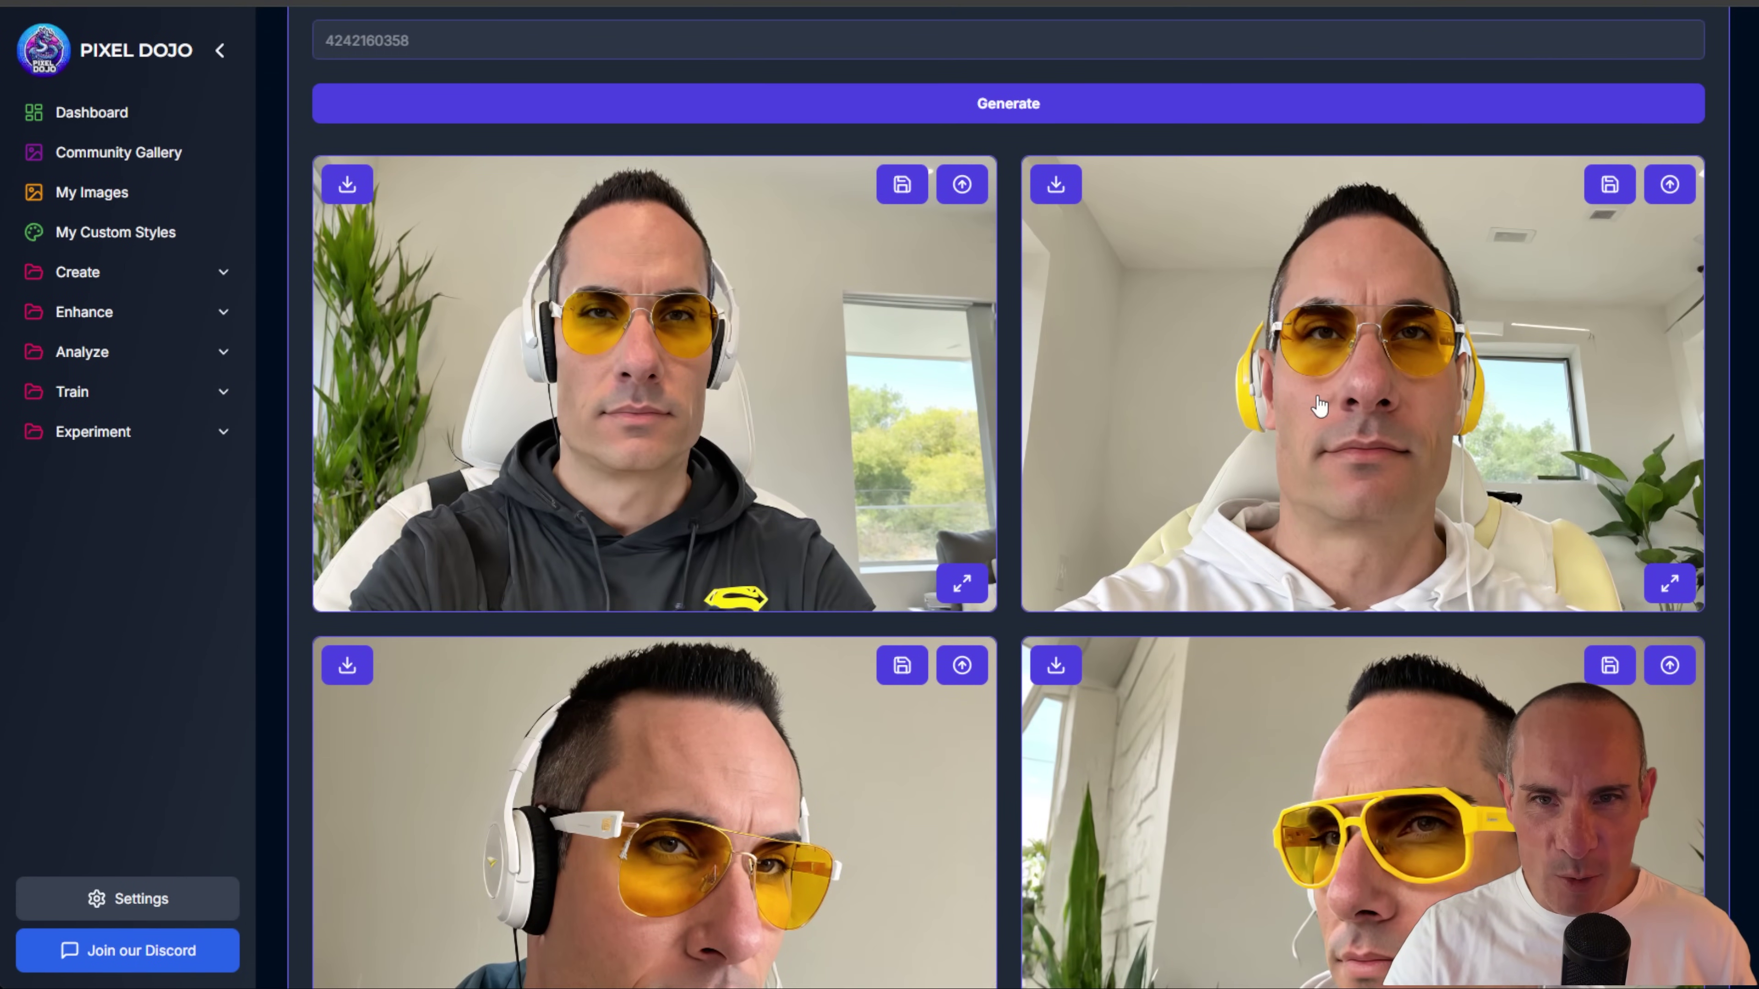
{"action": "scroll", "coordinate": [1426, 658], "scroll_direction": "down", "scroll_amount": 3}
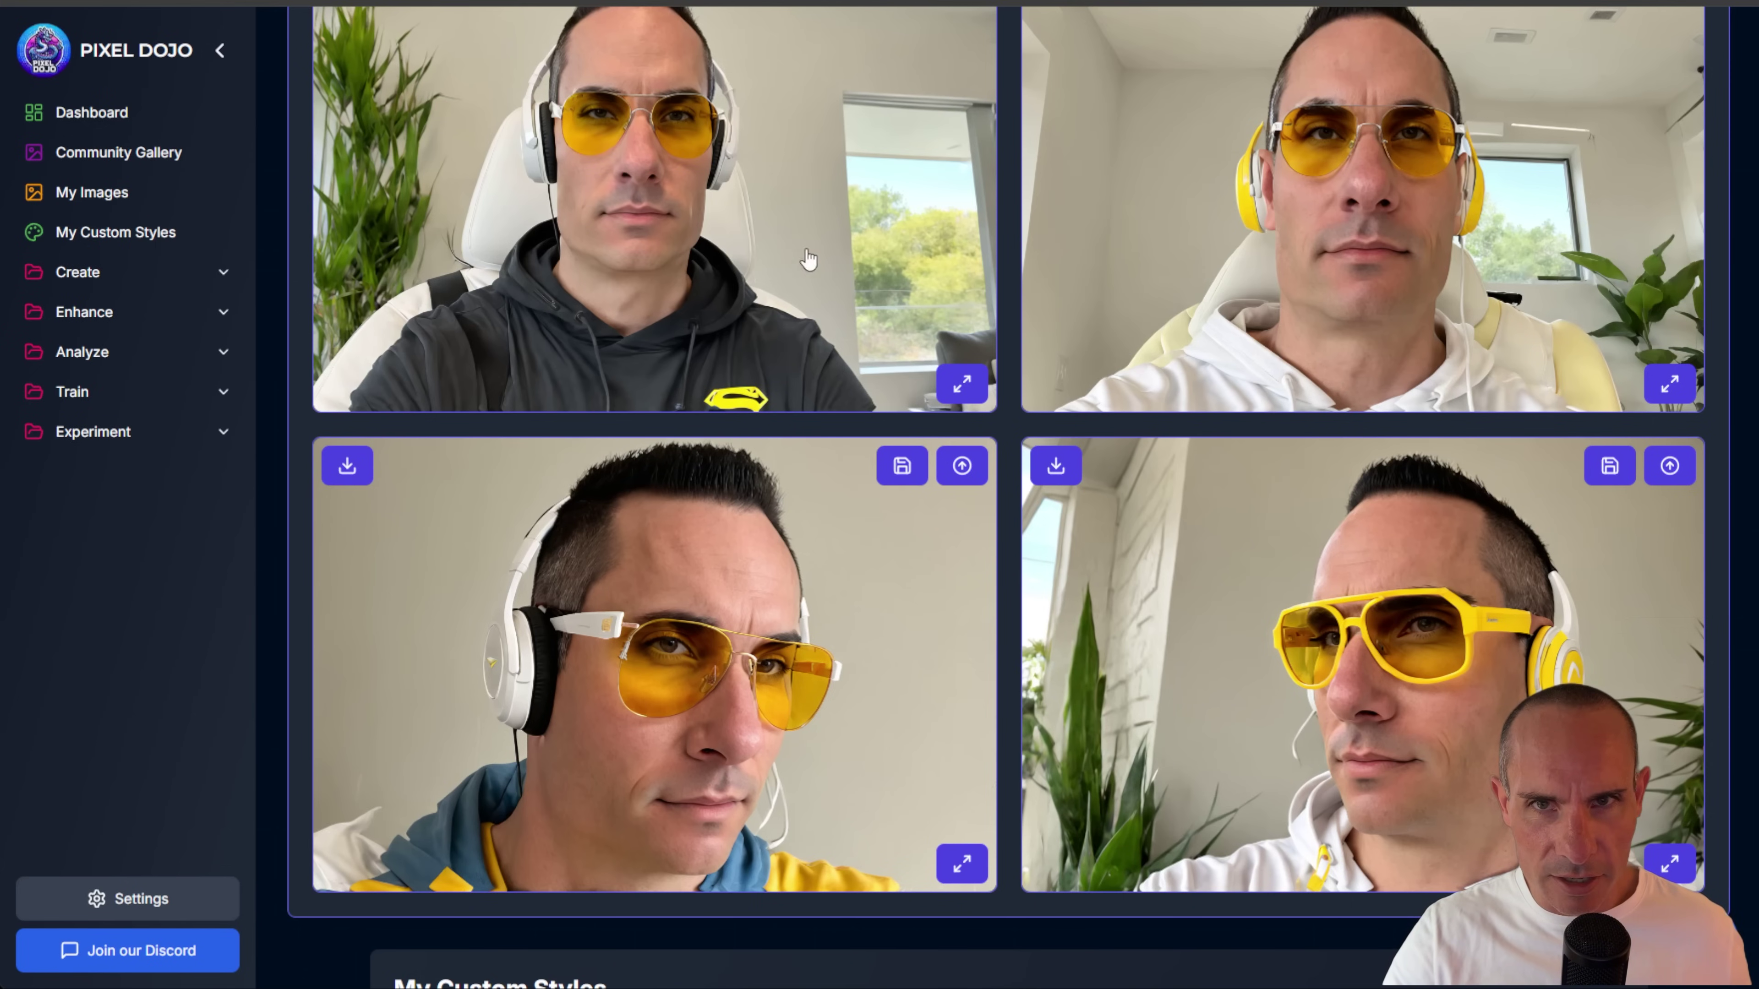
{"action": "scroll", "coordinate": [831, 370], "scroll_direction": "up", "scroll_amount": 3}
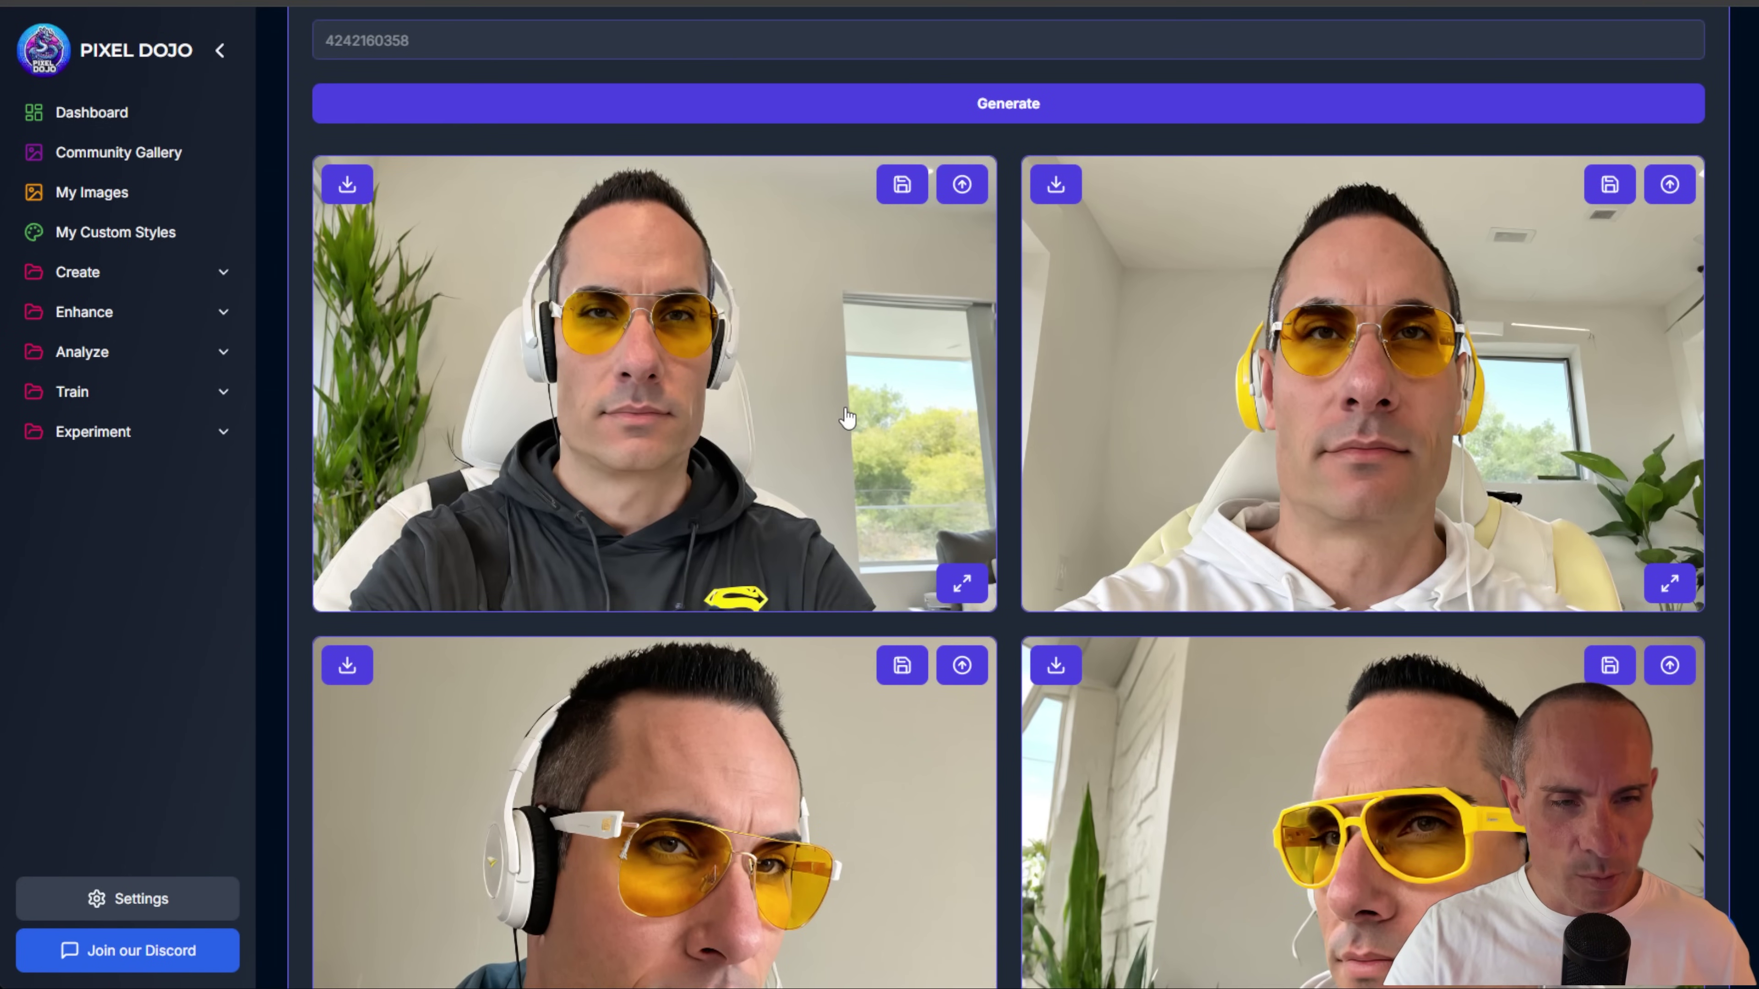
{"action": "scroll", "coordinate": [846, 417], "scroll_direction": "down", "scroll_amount": 4}
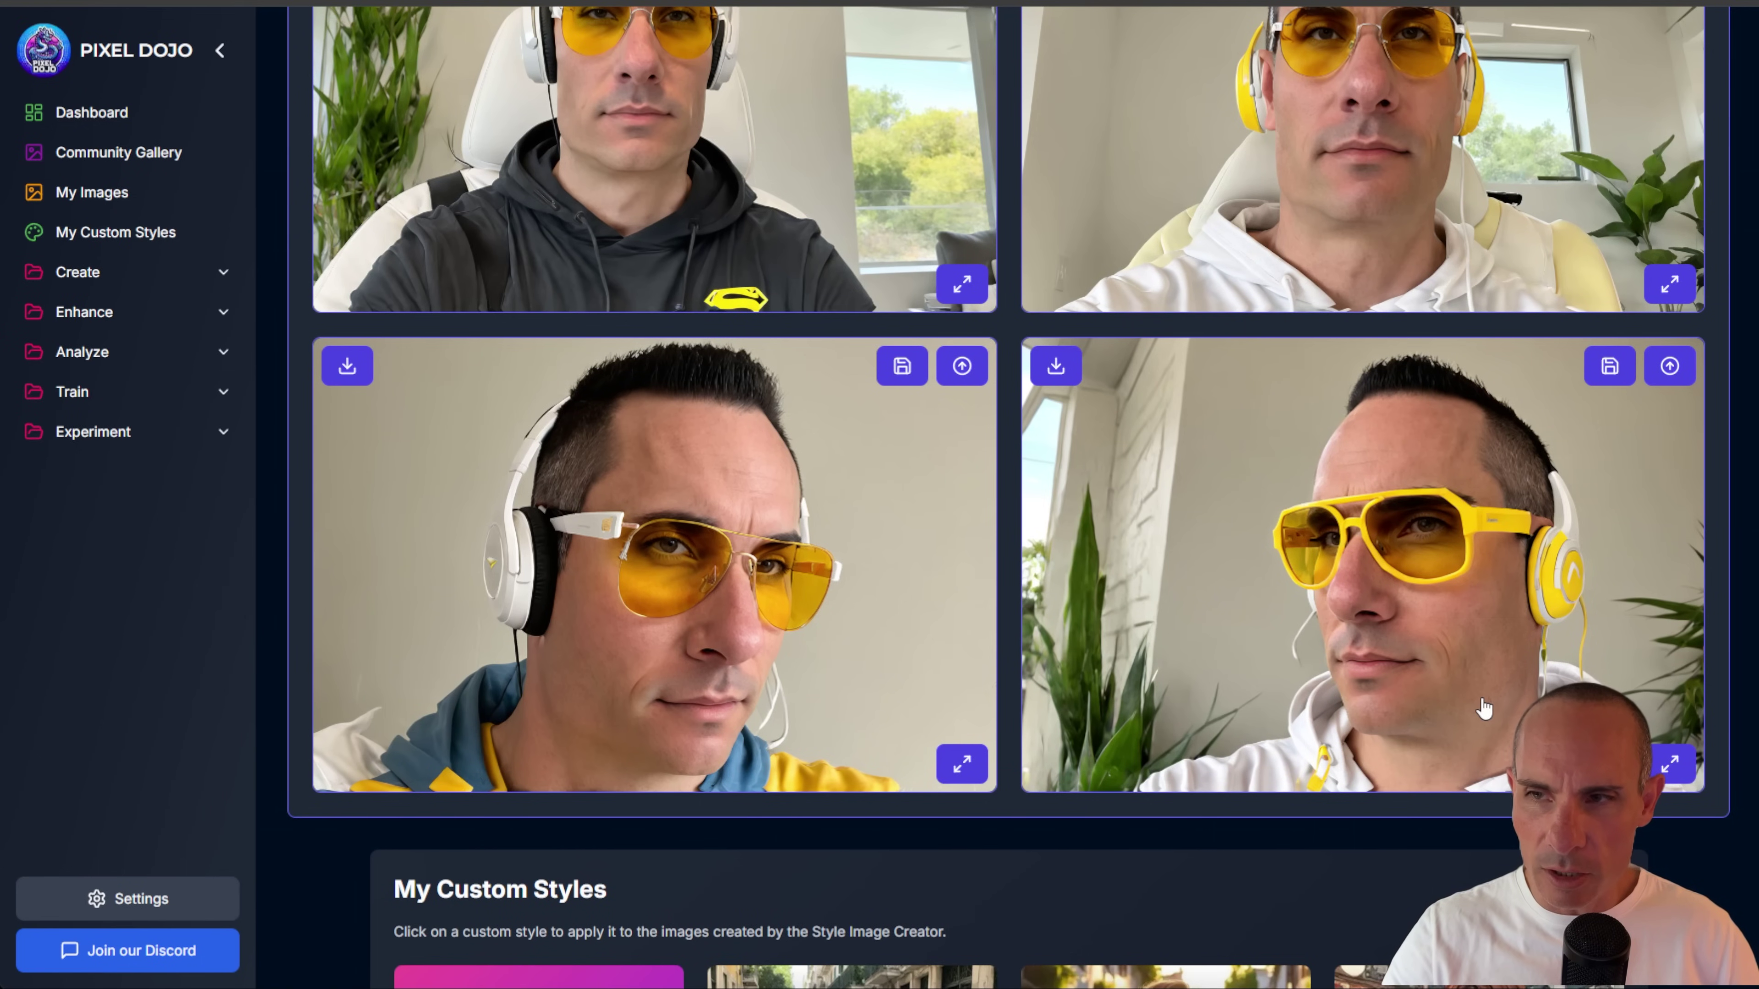
{"action": "left_click", "coordinate": [1610, 368]}
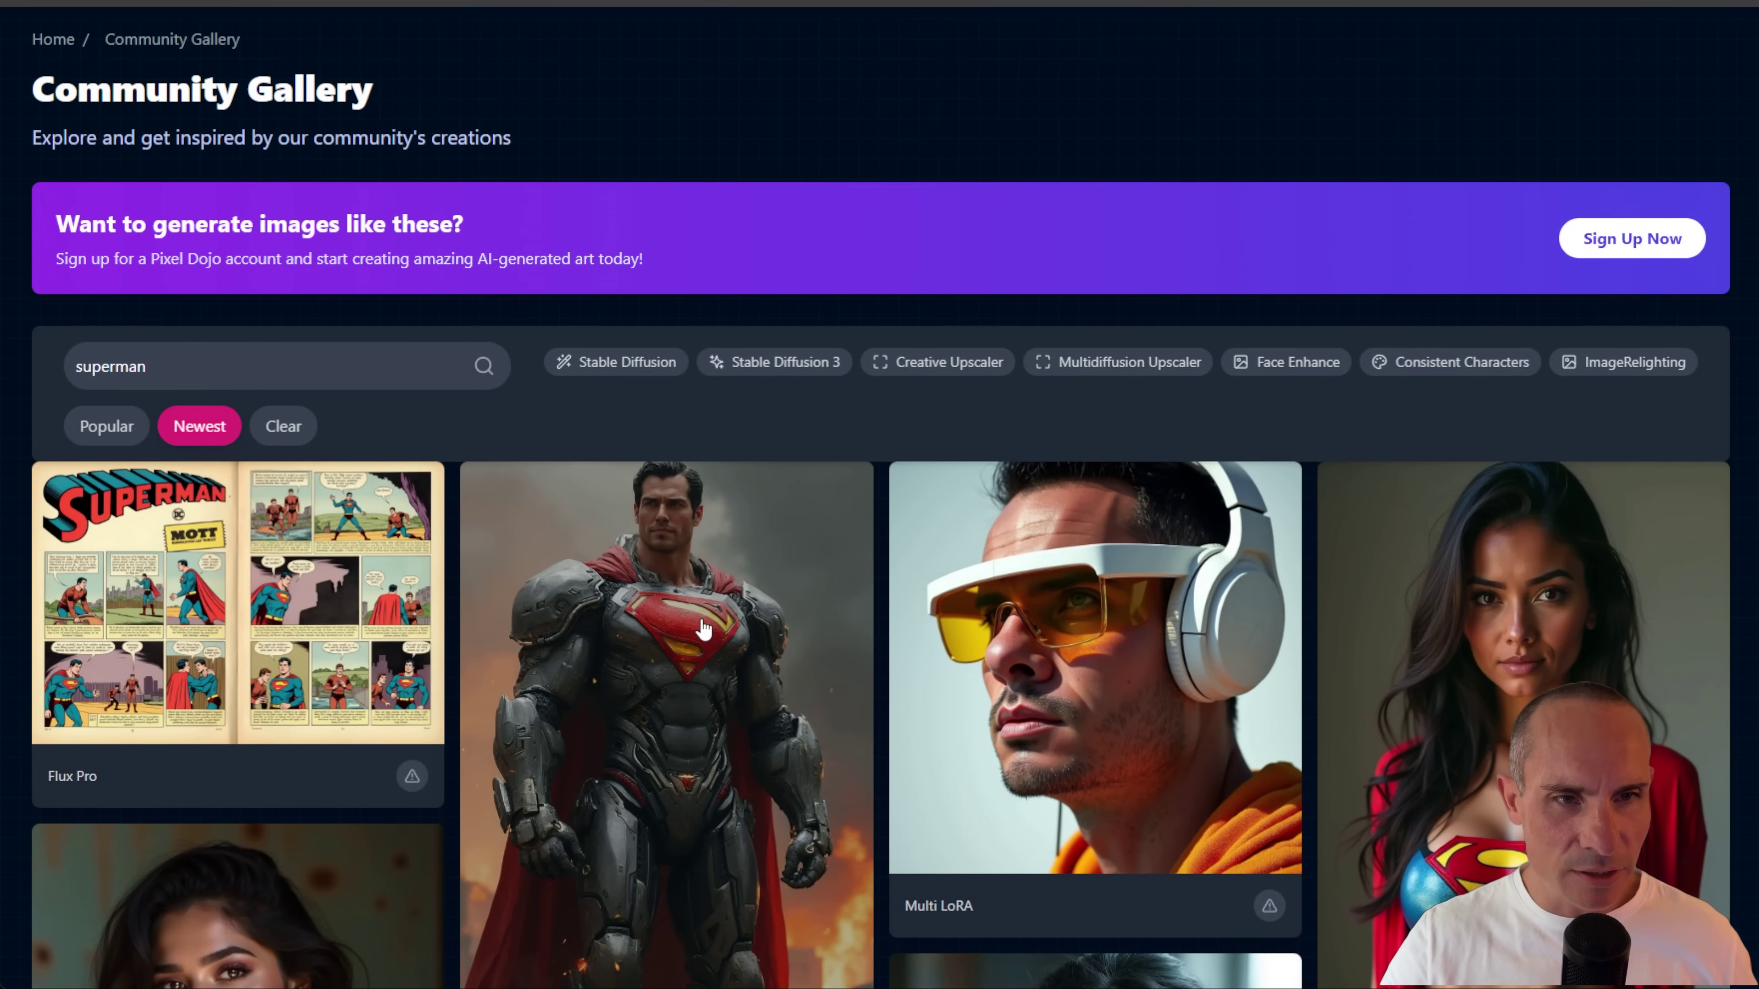
Step: Open the armored Superman gallery image and copy its prompt to the clipboard
{"action": "left_click", "coordinate": [700, 621]}
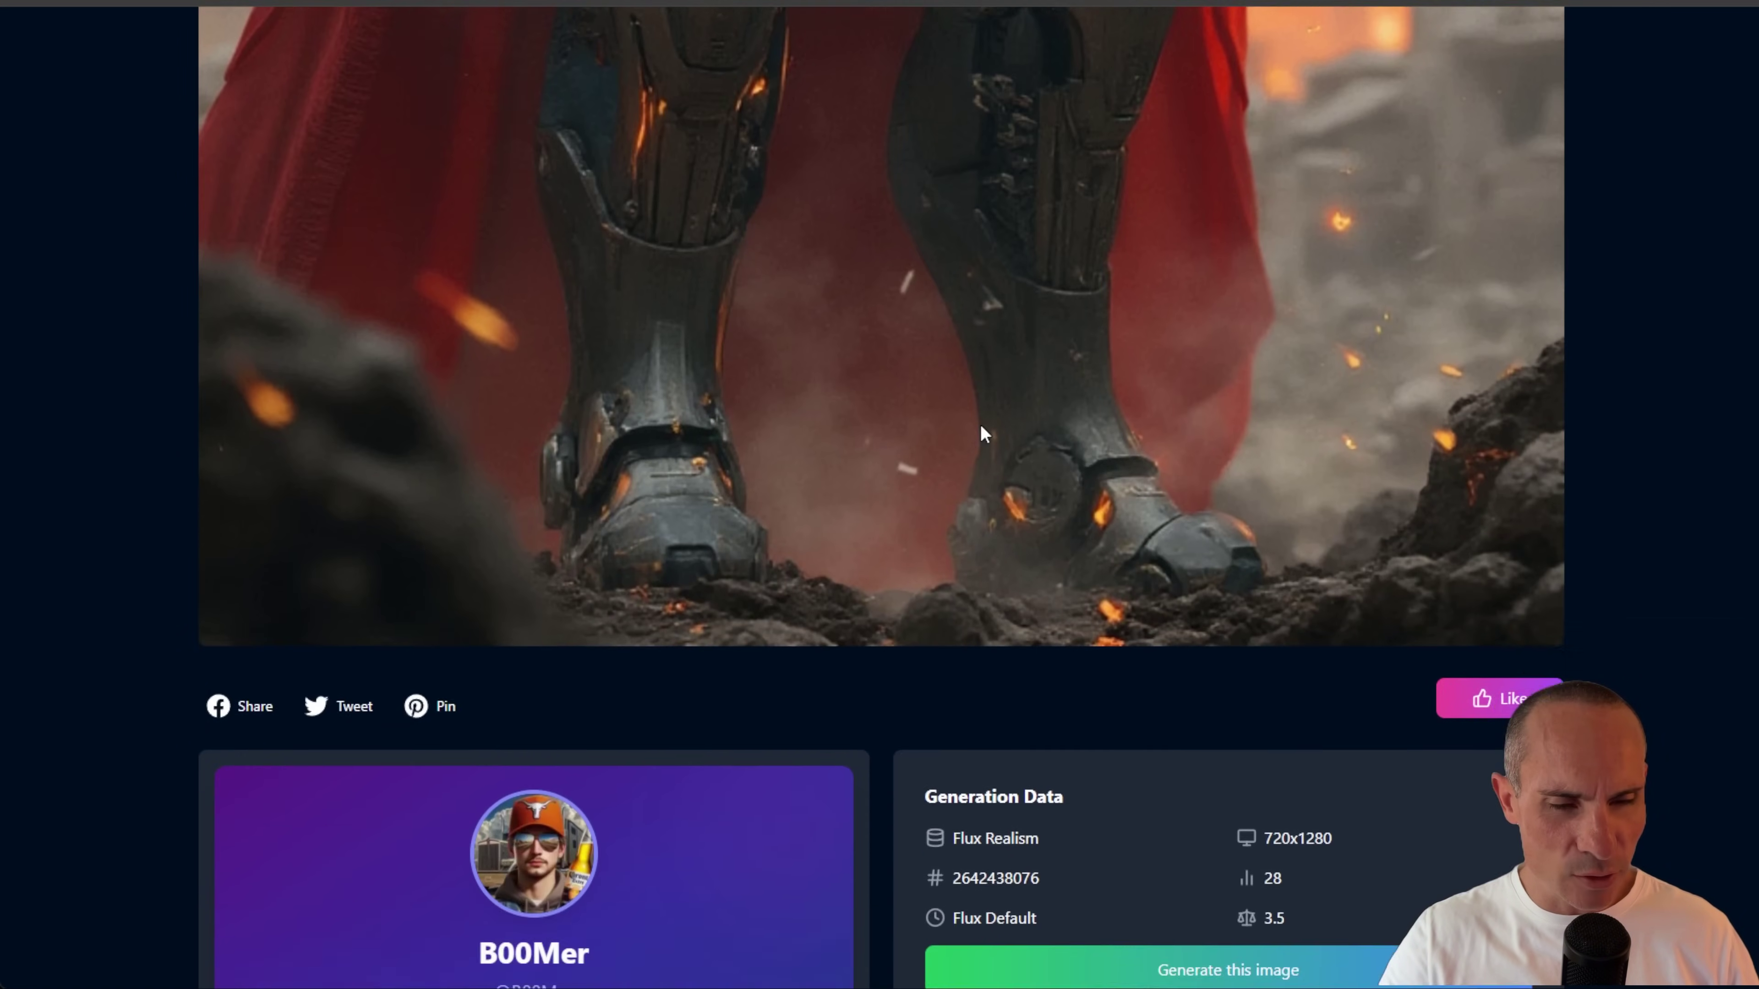
{"action": "scroll", "coordinate": [981, 429], "scroll_direction": "down", "scroll_amount": 7}
{"action": "scroll", "coordinate": [800, 351], "scroll_direction": "up", "scroll_amount": 7}
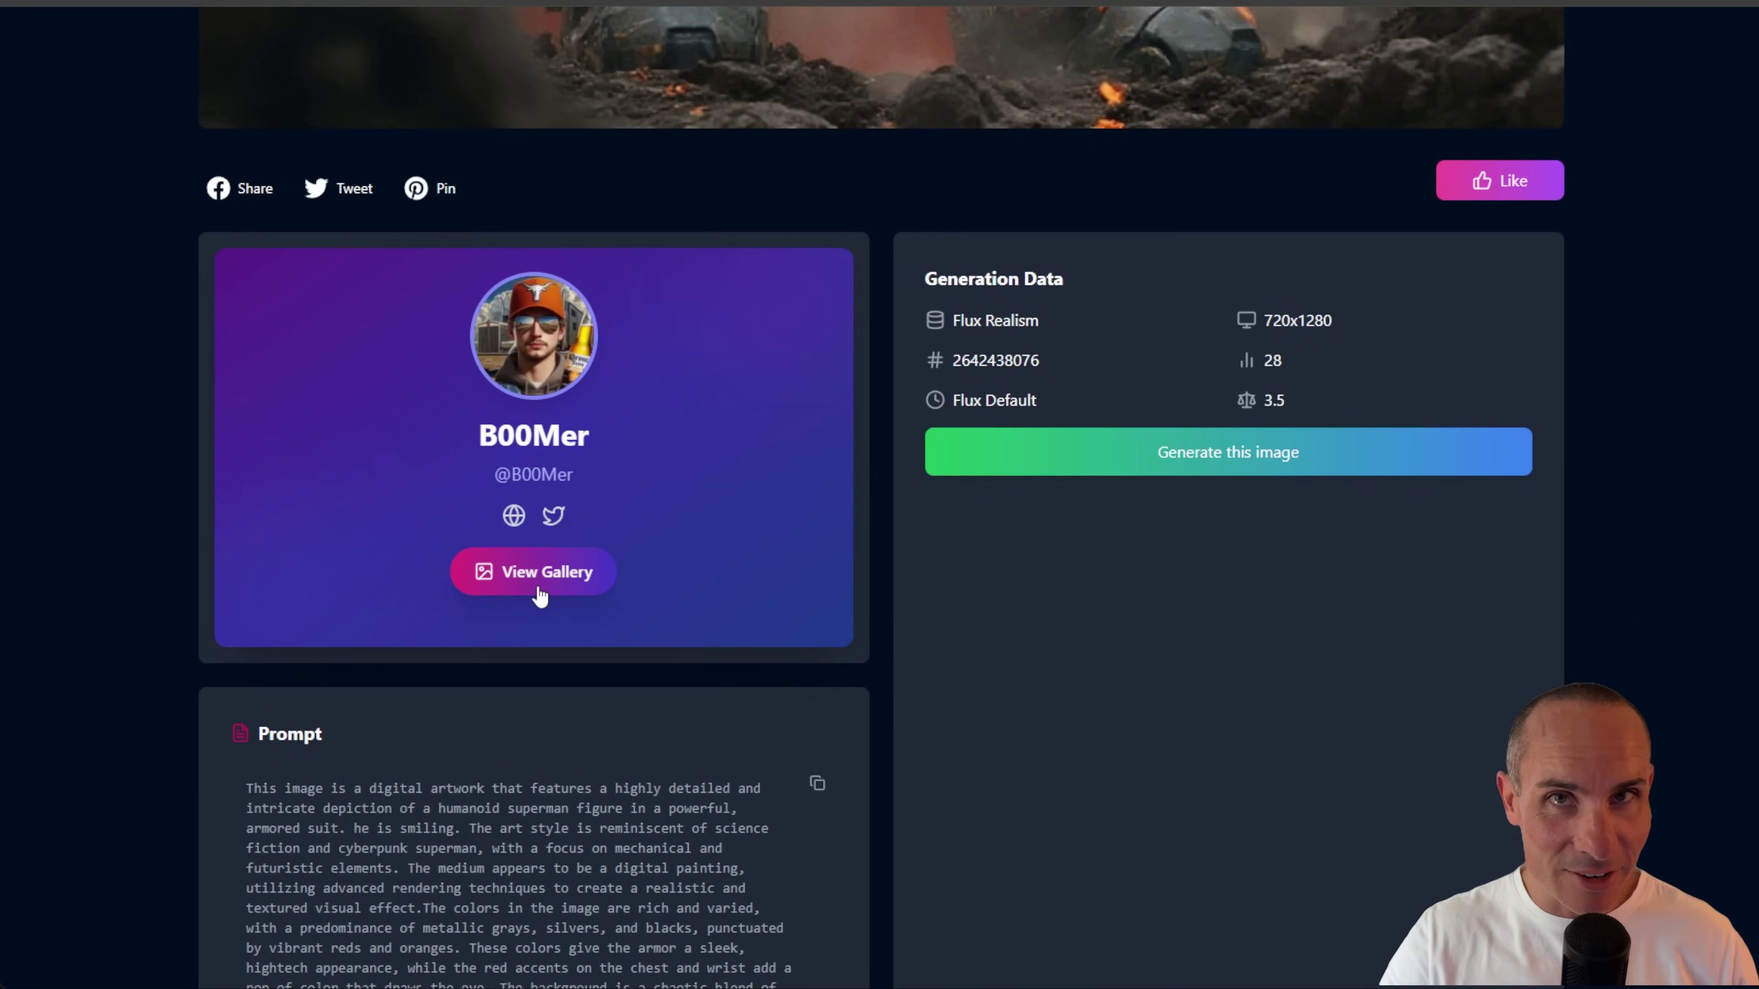
{"action": "scroll", "coordinate": [734, 575], "scroll_direction": "down", "scroll_amount": 7}
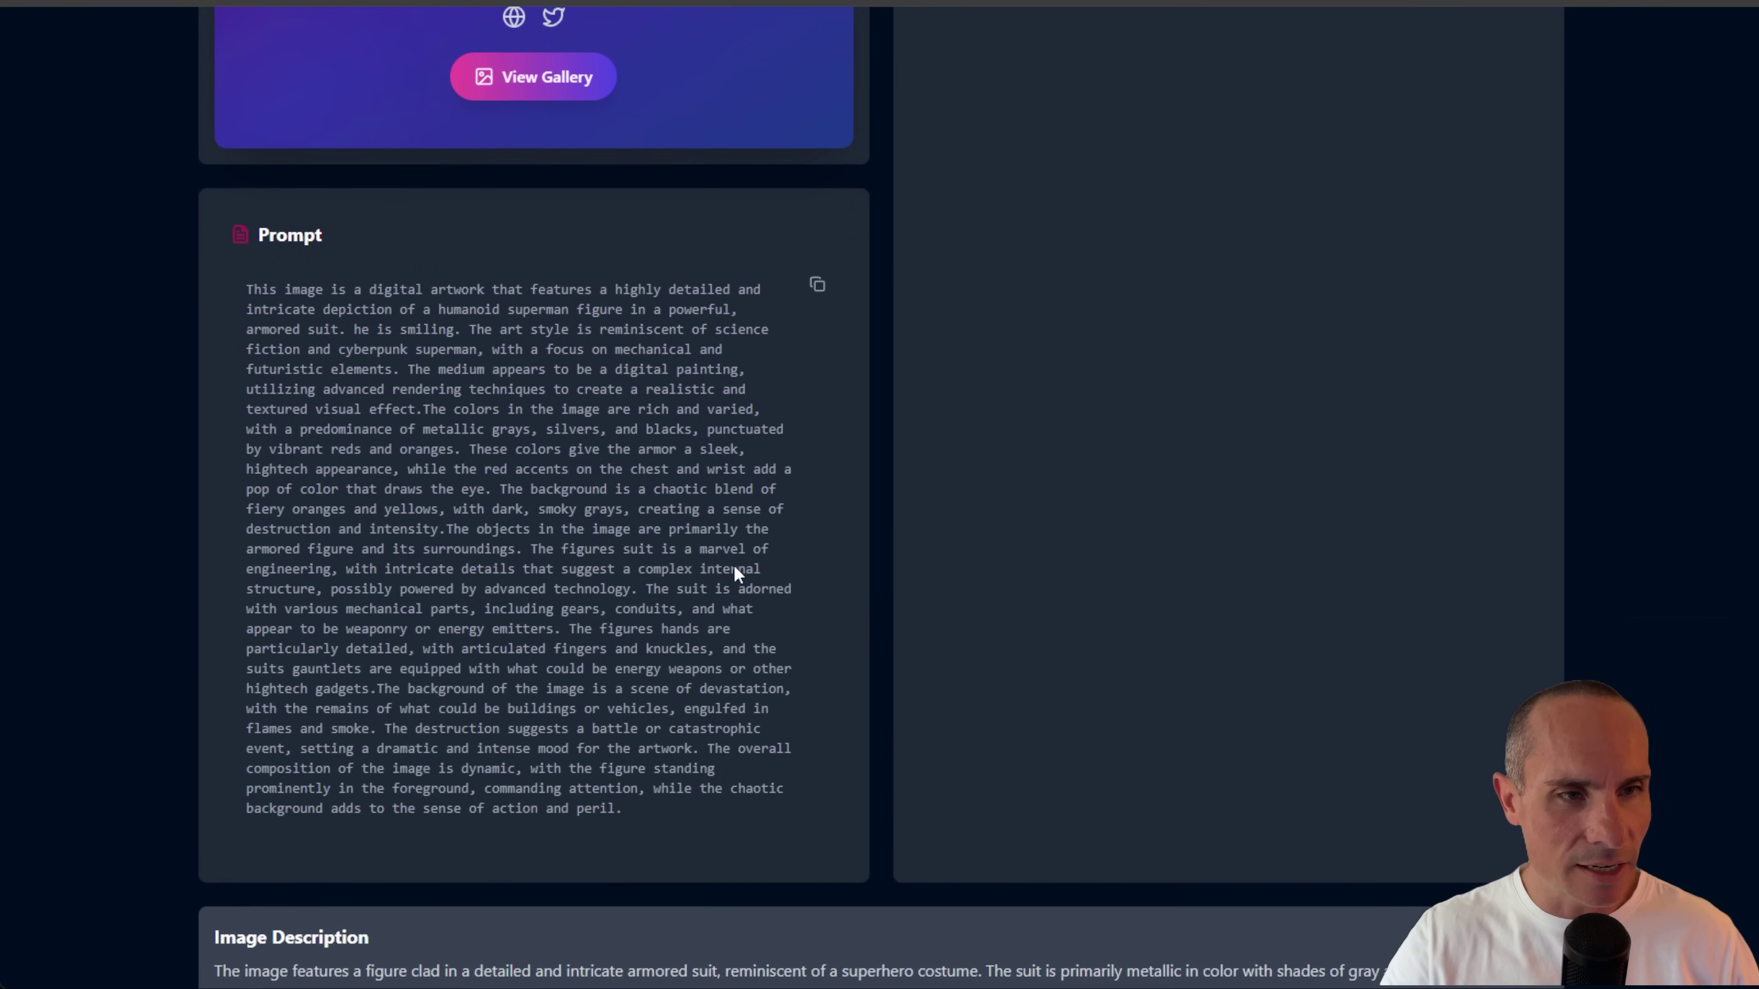
{"action": "left_click", "coordinate": [815, 288]}
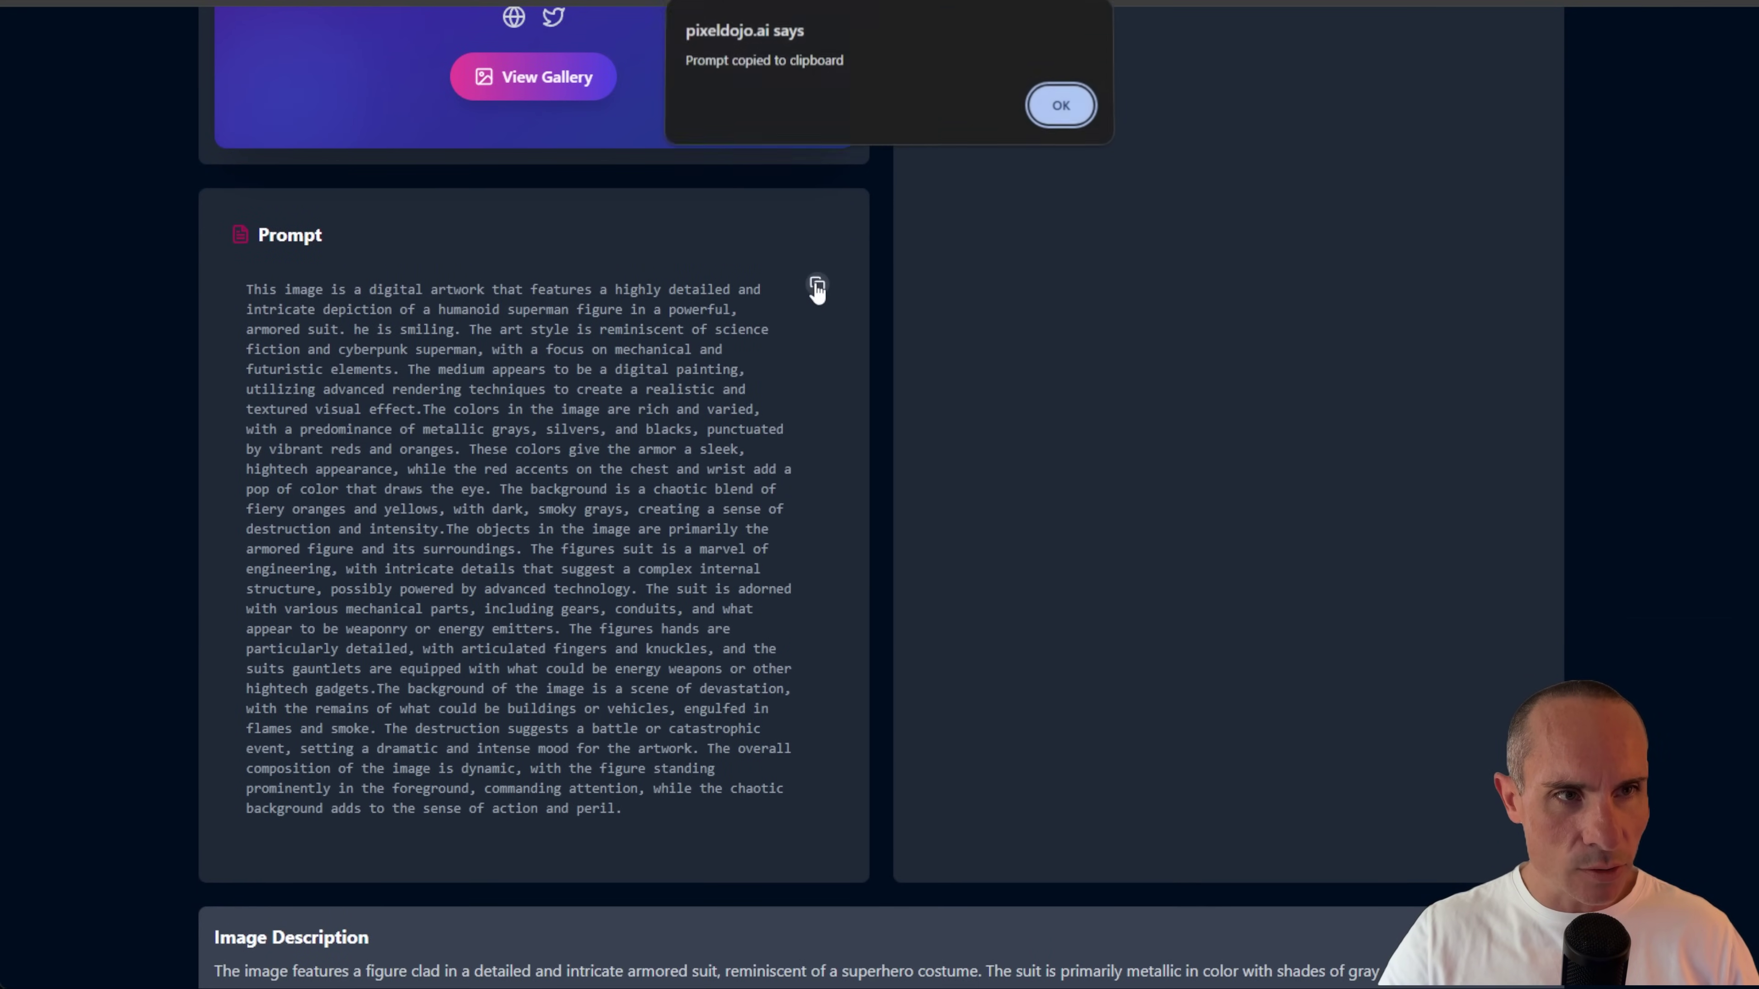
{"action": "left_click", "coordinate": [1069, 109]}
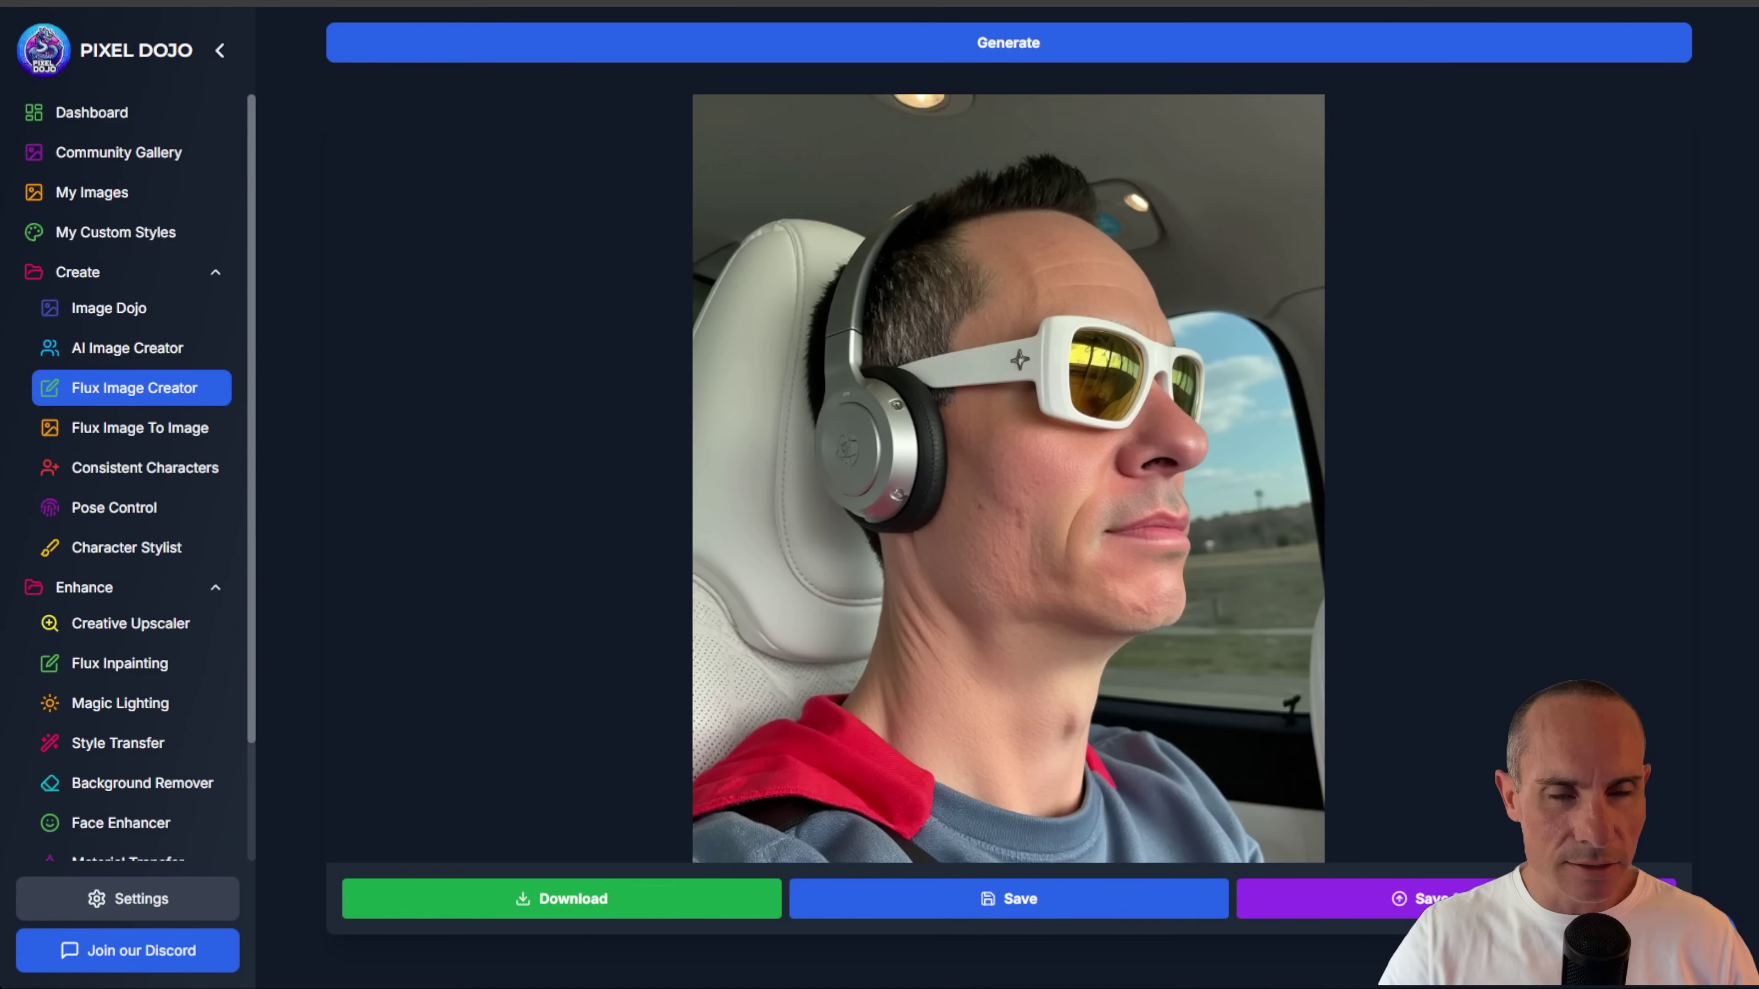
Step: Change the Flux prompt to 'a photo portrait of BLOVE,' plus the pasted armored superman description, and generate
{"action": "scroll", "coordinate": [924, 425], "scroll_direction": "up", "scroll_amount": 10}
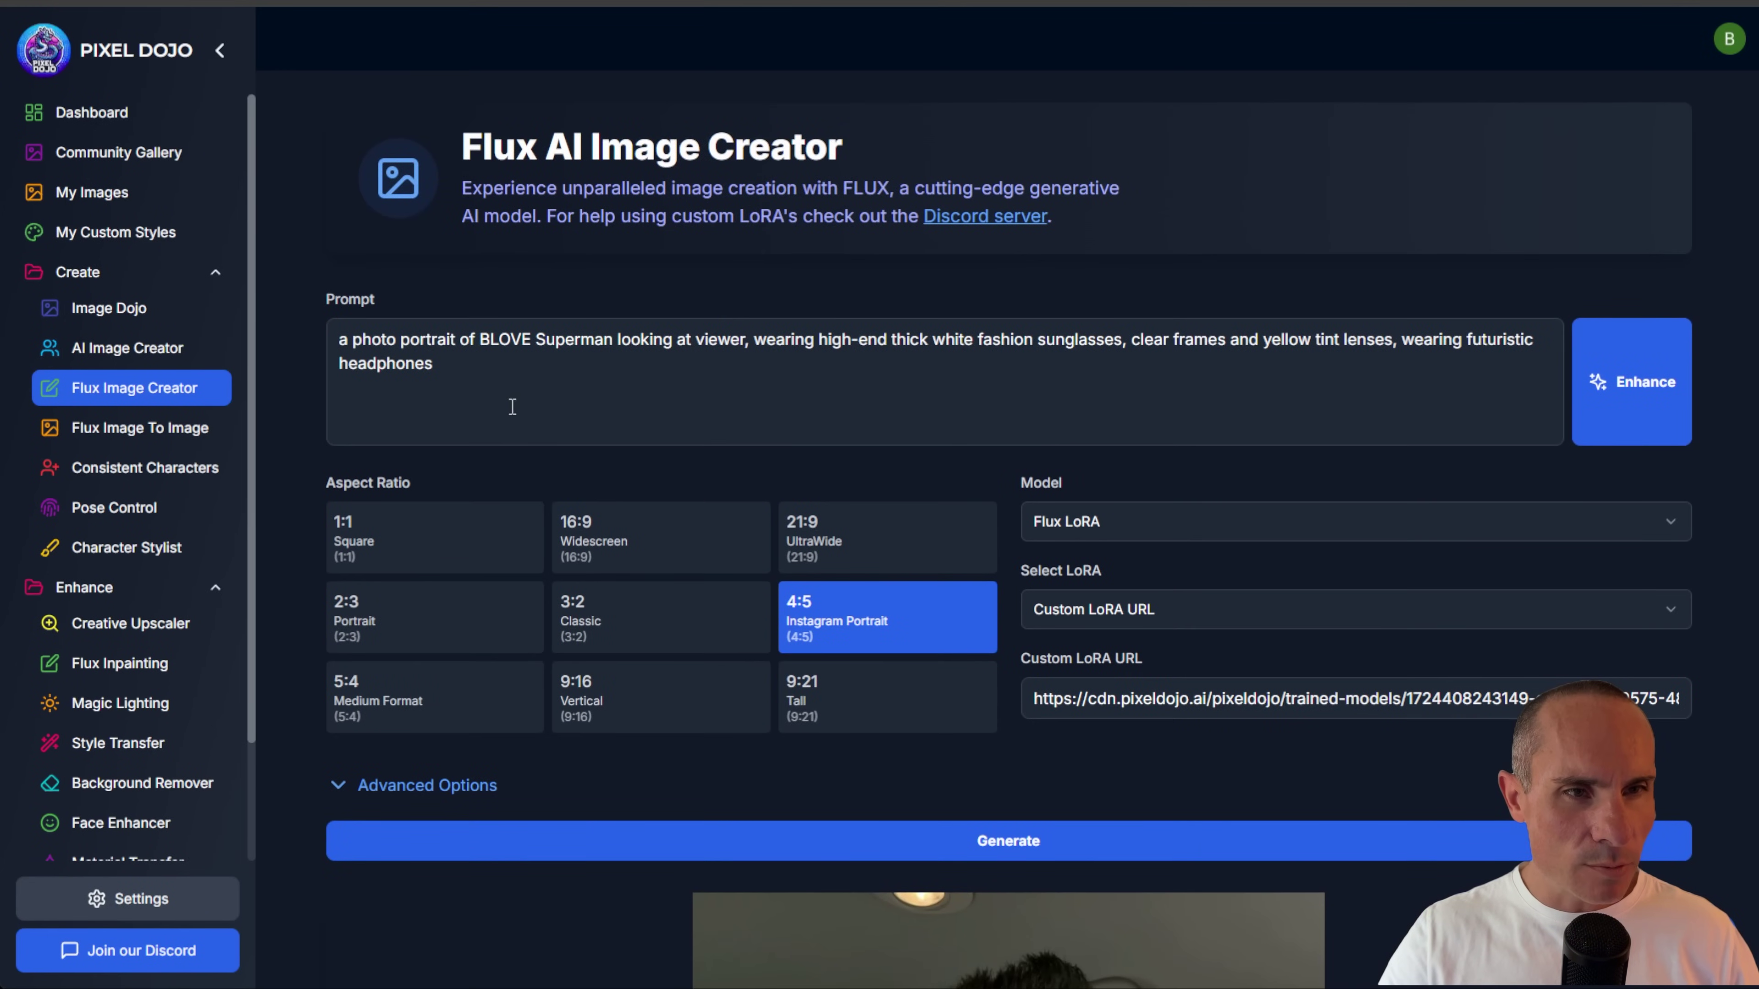
{"action": "left_click_drag", "start_coordinate": [532, 338], "coordinate": [605, 426]}
{"action": "key", "text": "BackSpace"}
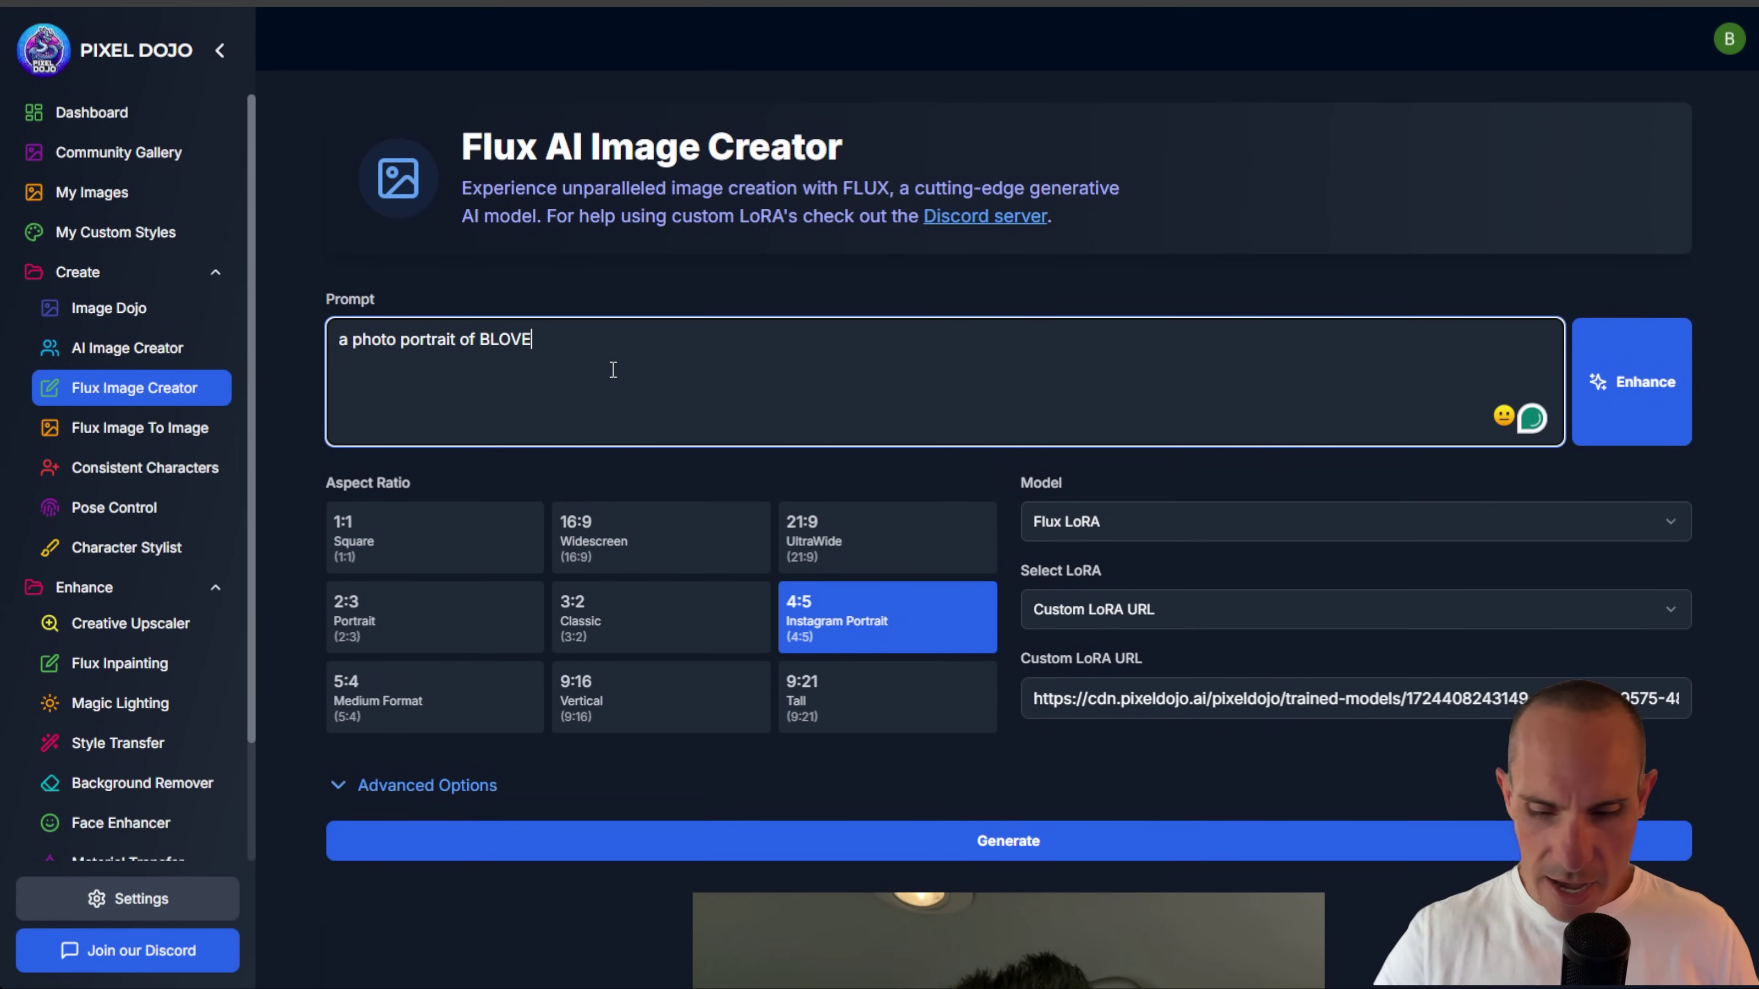
{"action": "type", "text": ","}
{"action": "key", "text": "ctrl+v"}
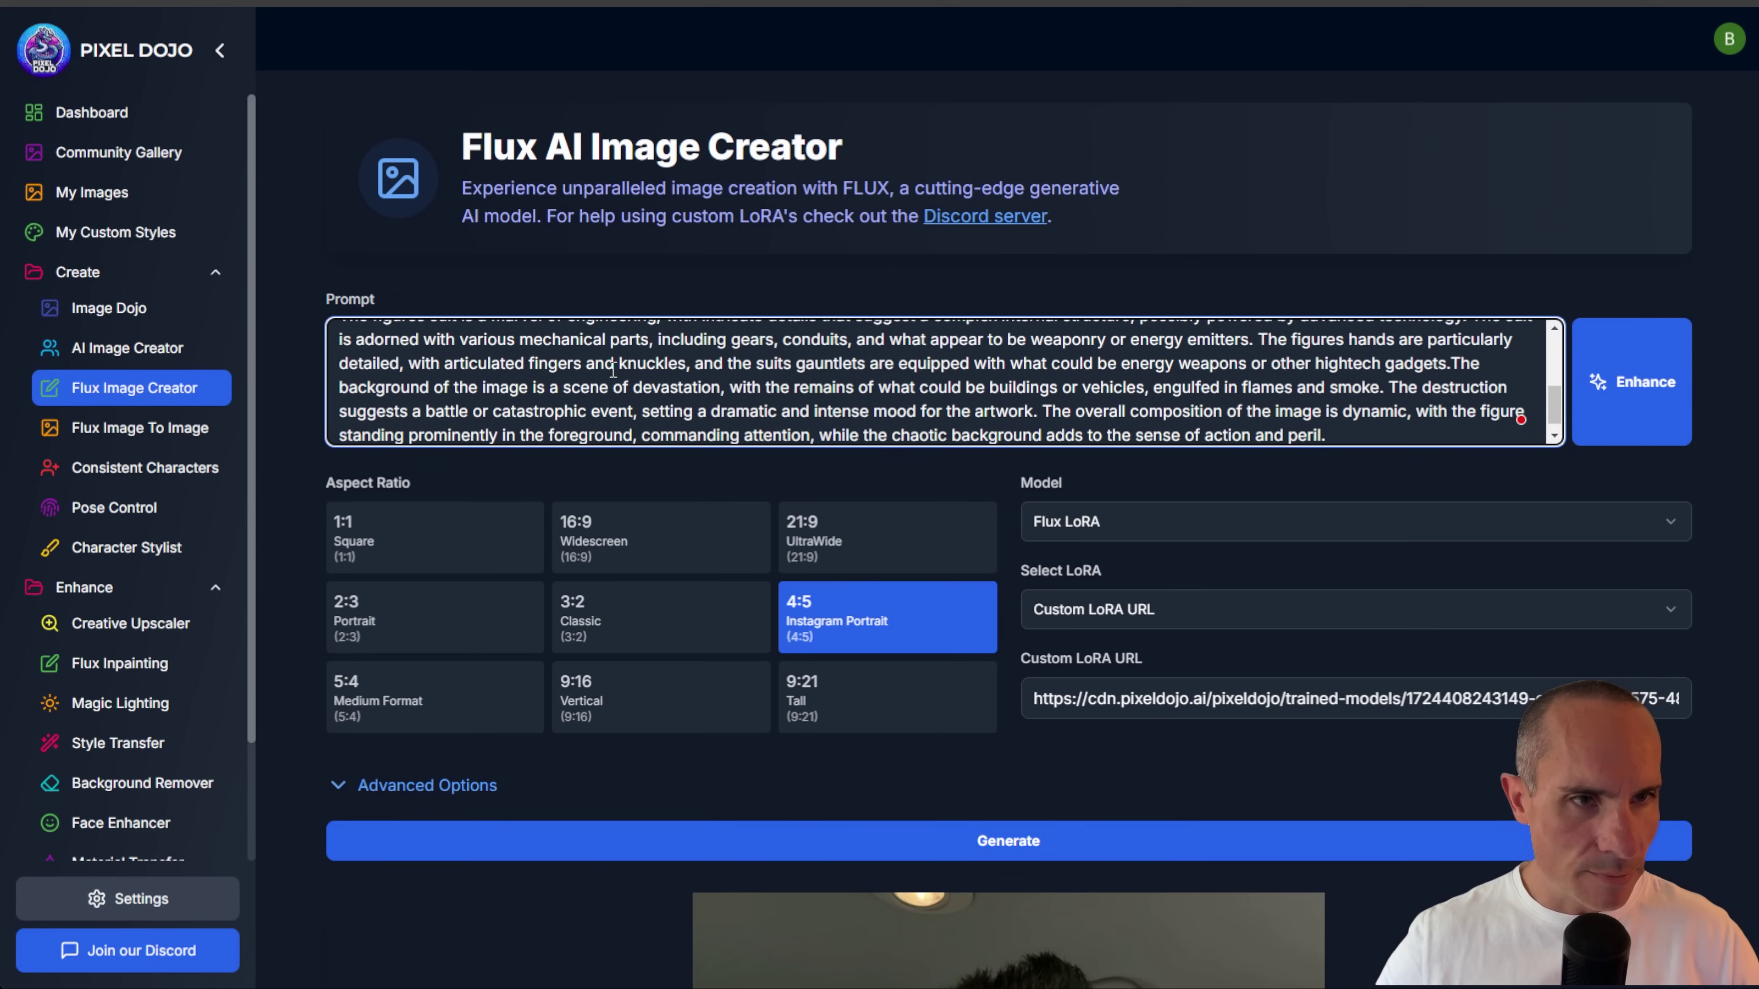
{"action": "scroll", "coordinate": [484, 361], "scroll_direction": "up", "scroll_amount": 5}
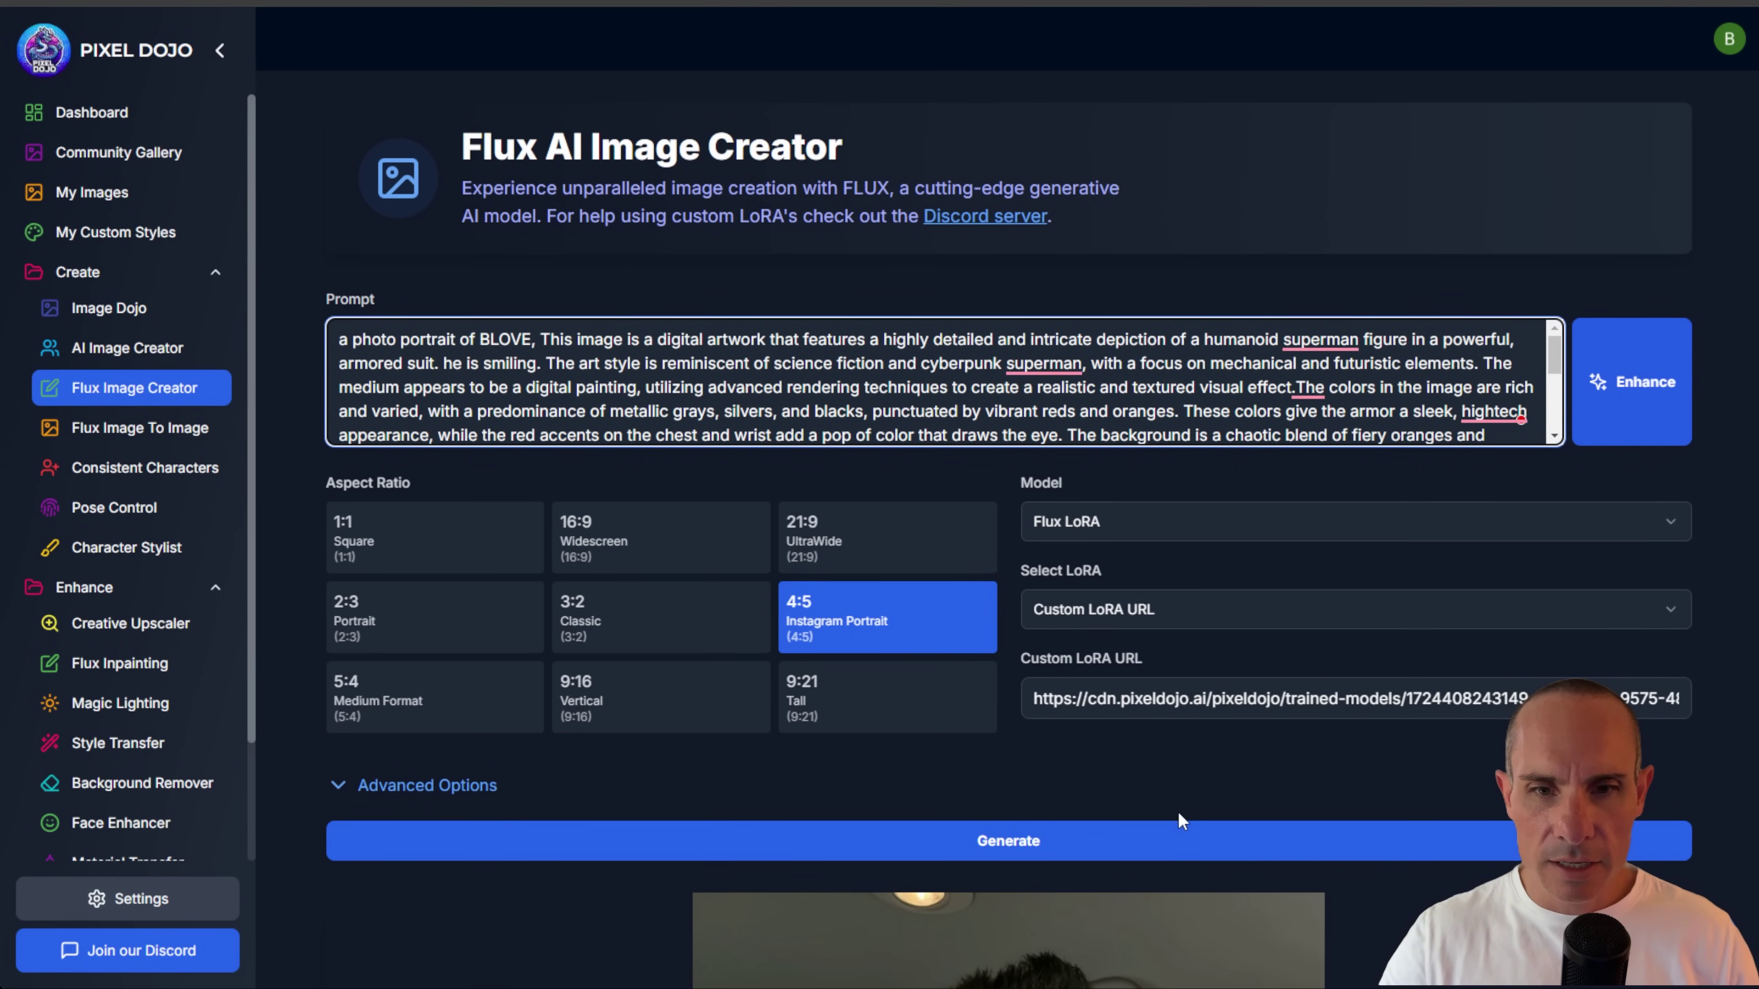
{"action": "left_click", "coordinate": [997, 845]}
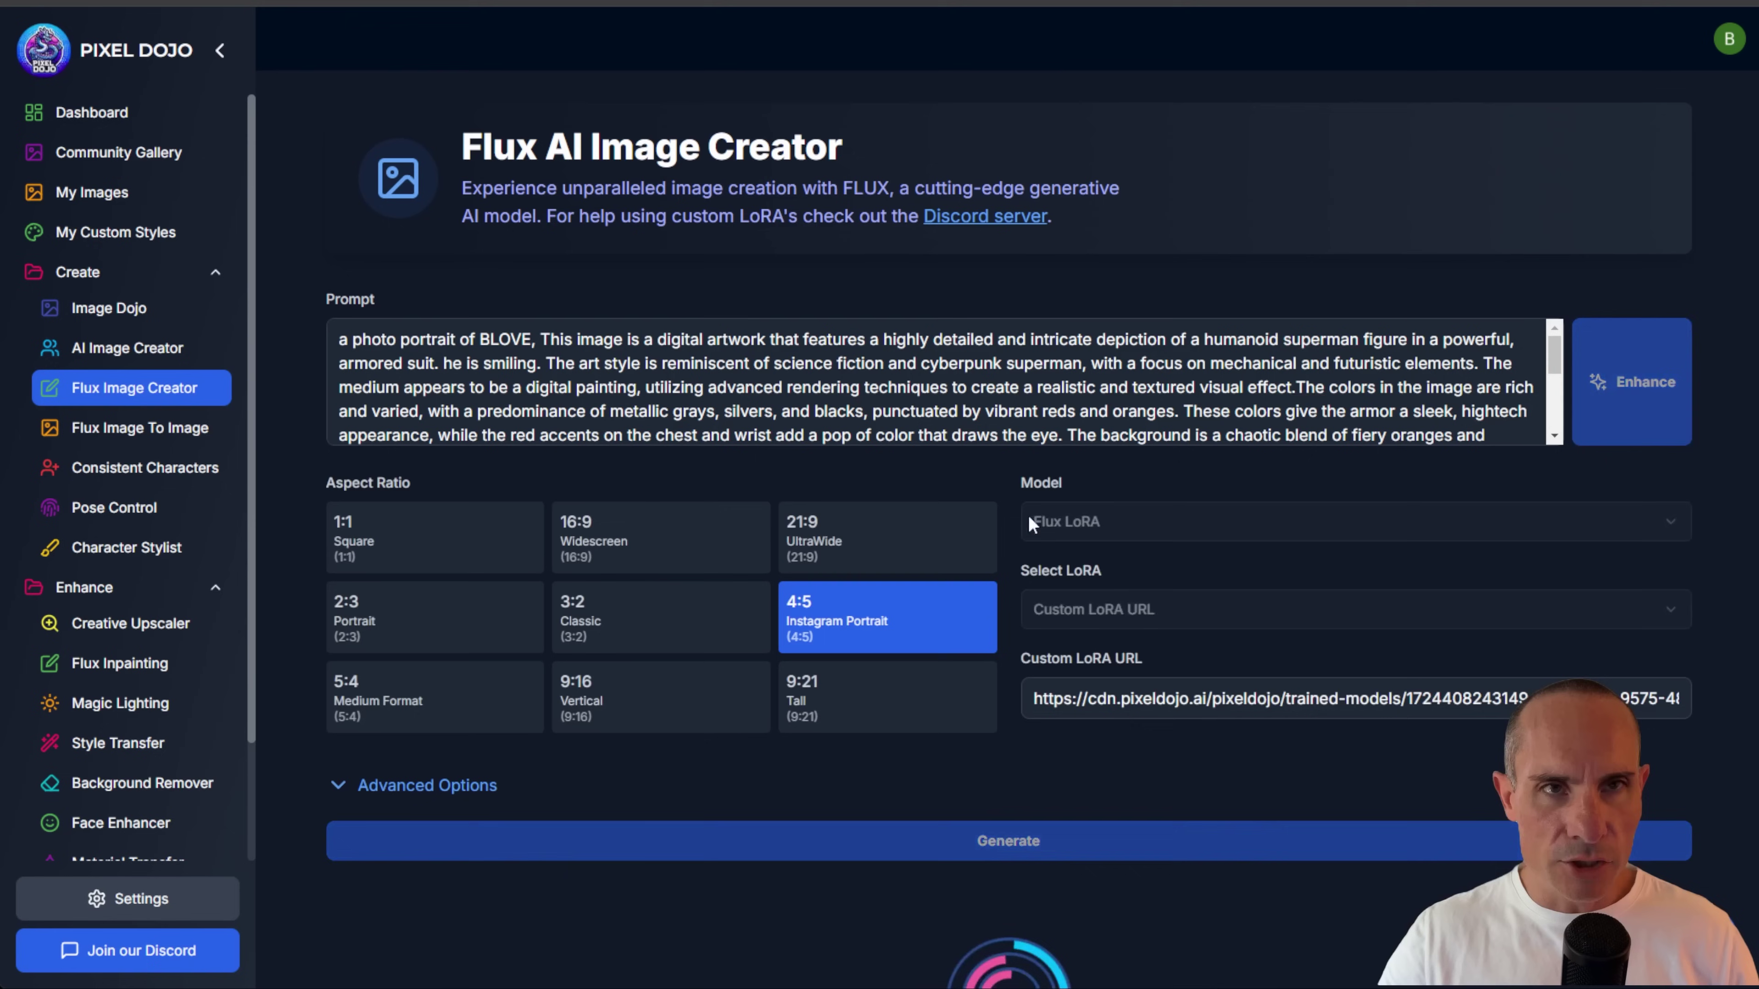
{"action": "triple_click", "coordinate": [863, 383]}
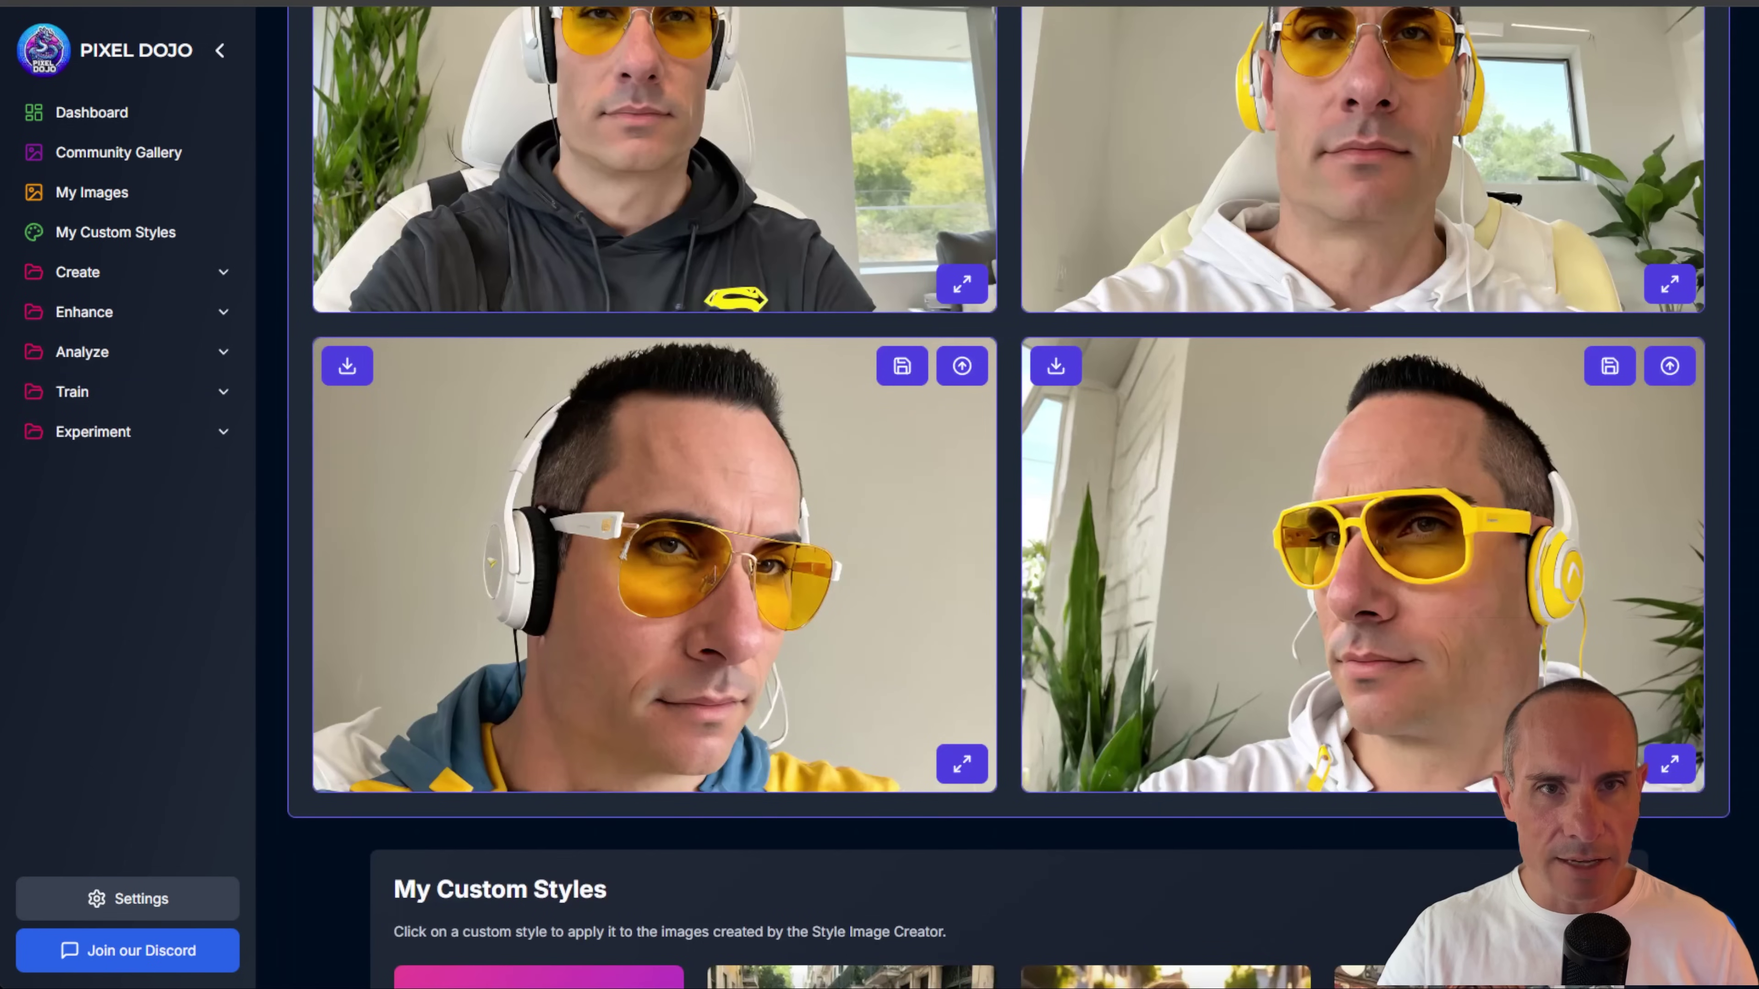
Step: Paste the armored superman description into the Style Image Creator prompt, generate, and save the Flux armored Superman portrait
{"action": "scroll", "coordinate": [981, 522], "scroll_direction": "up", "scroll_amount": 15}
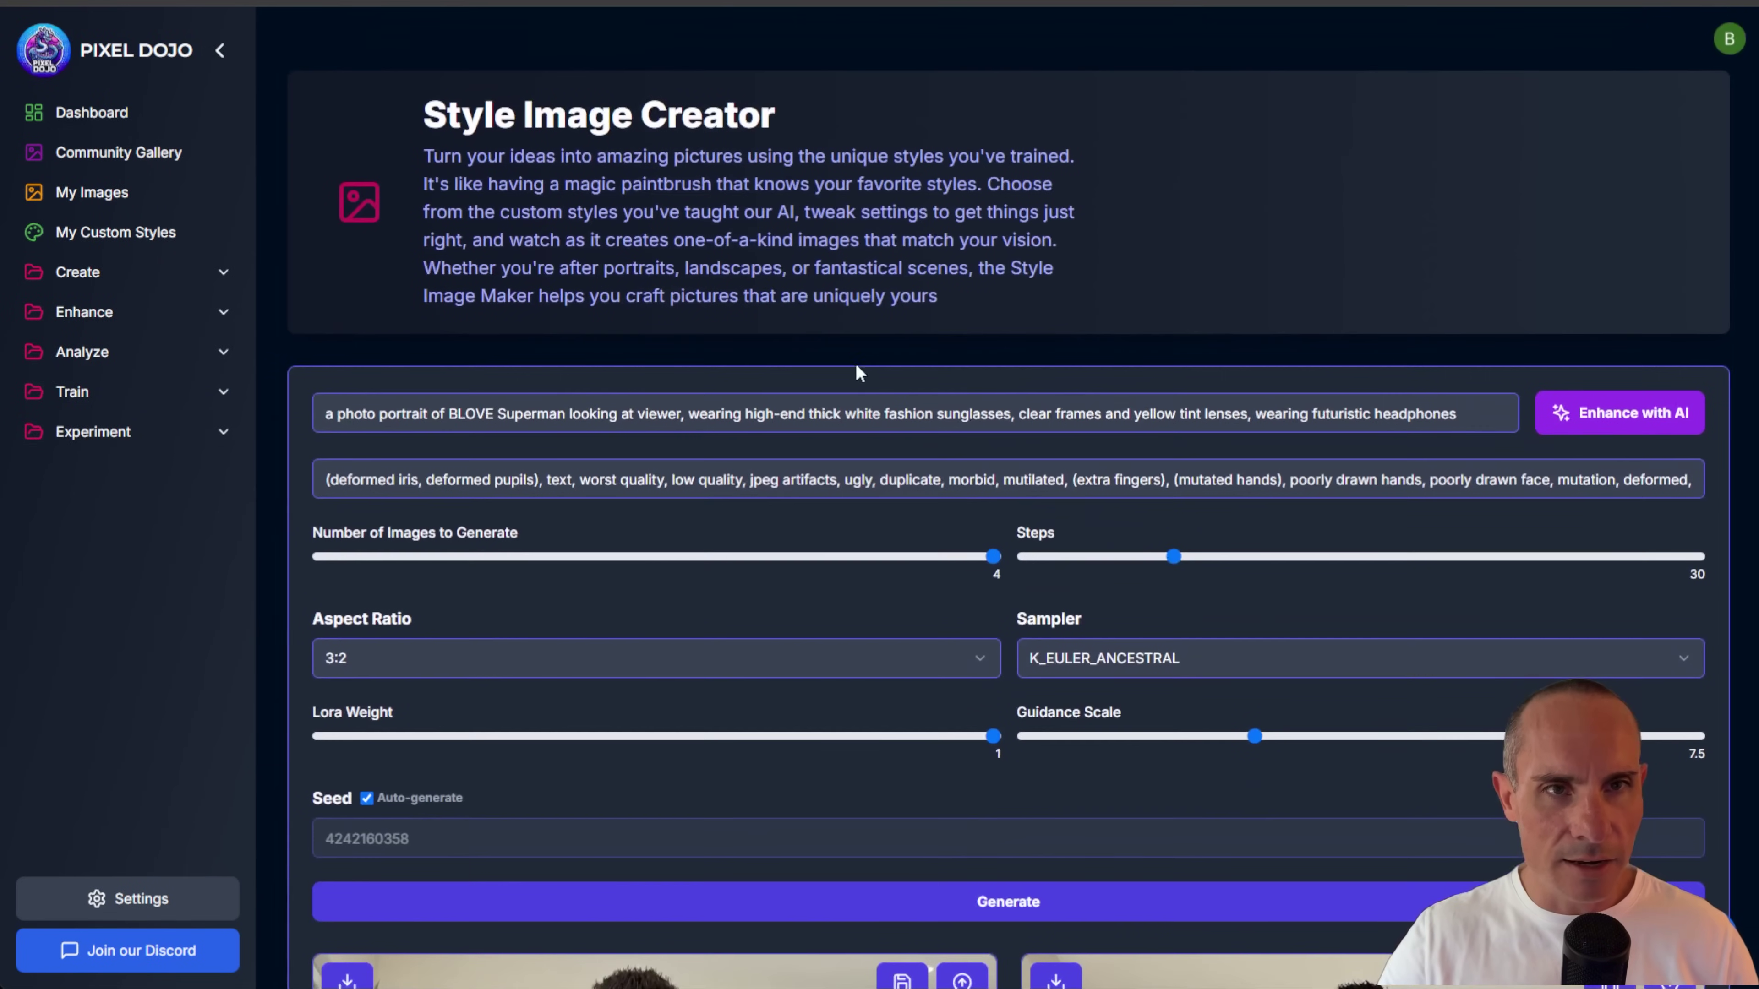
{"action": "double_click", "coordinate": [822, 412]}
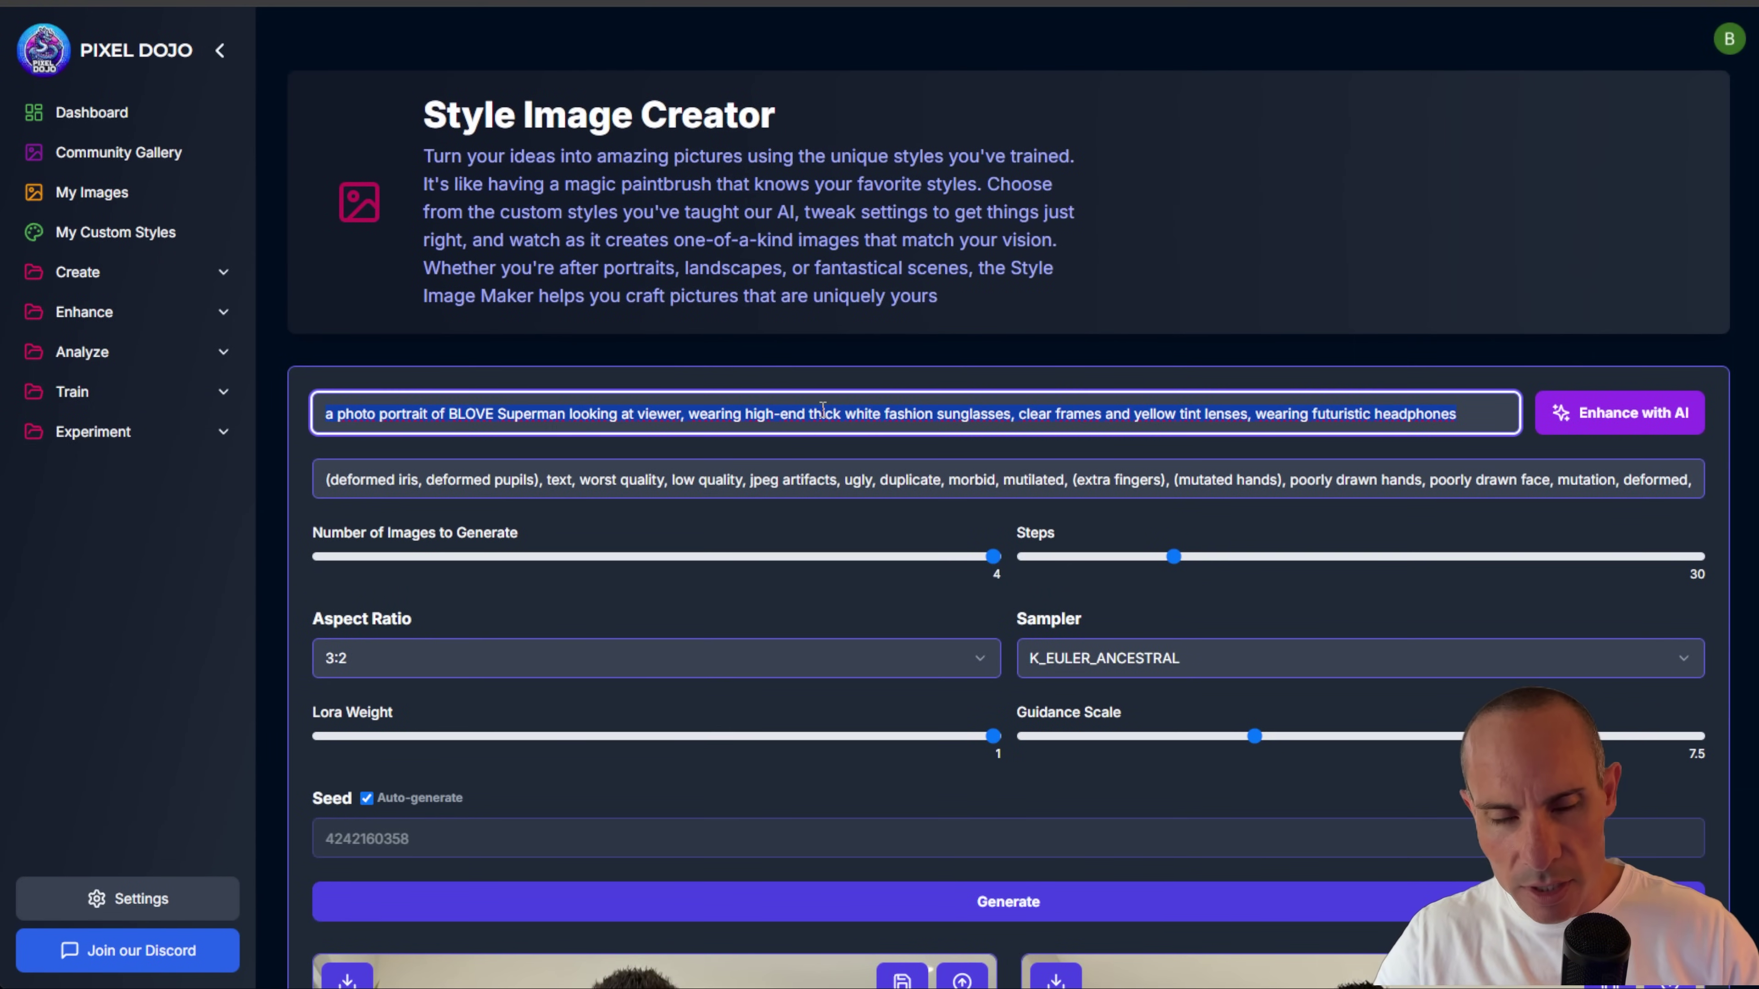
{"action": "key", "text": "ctrl+v"}
{"action": "left_click", "coordinate": [945, 902]}
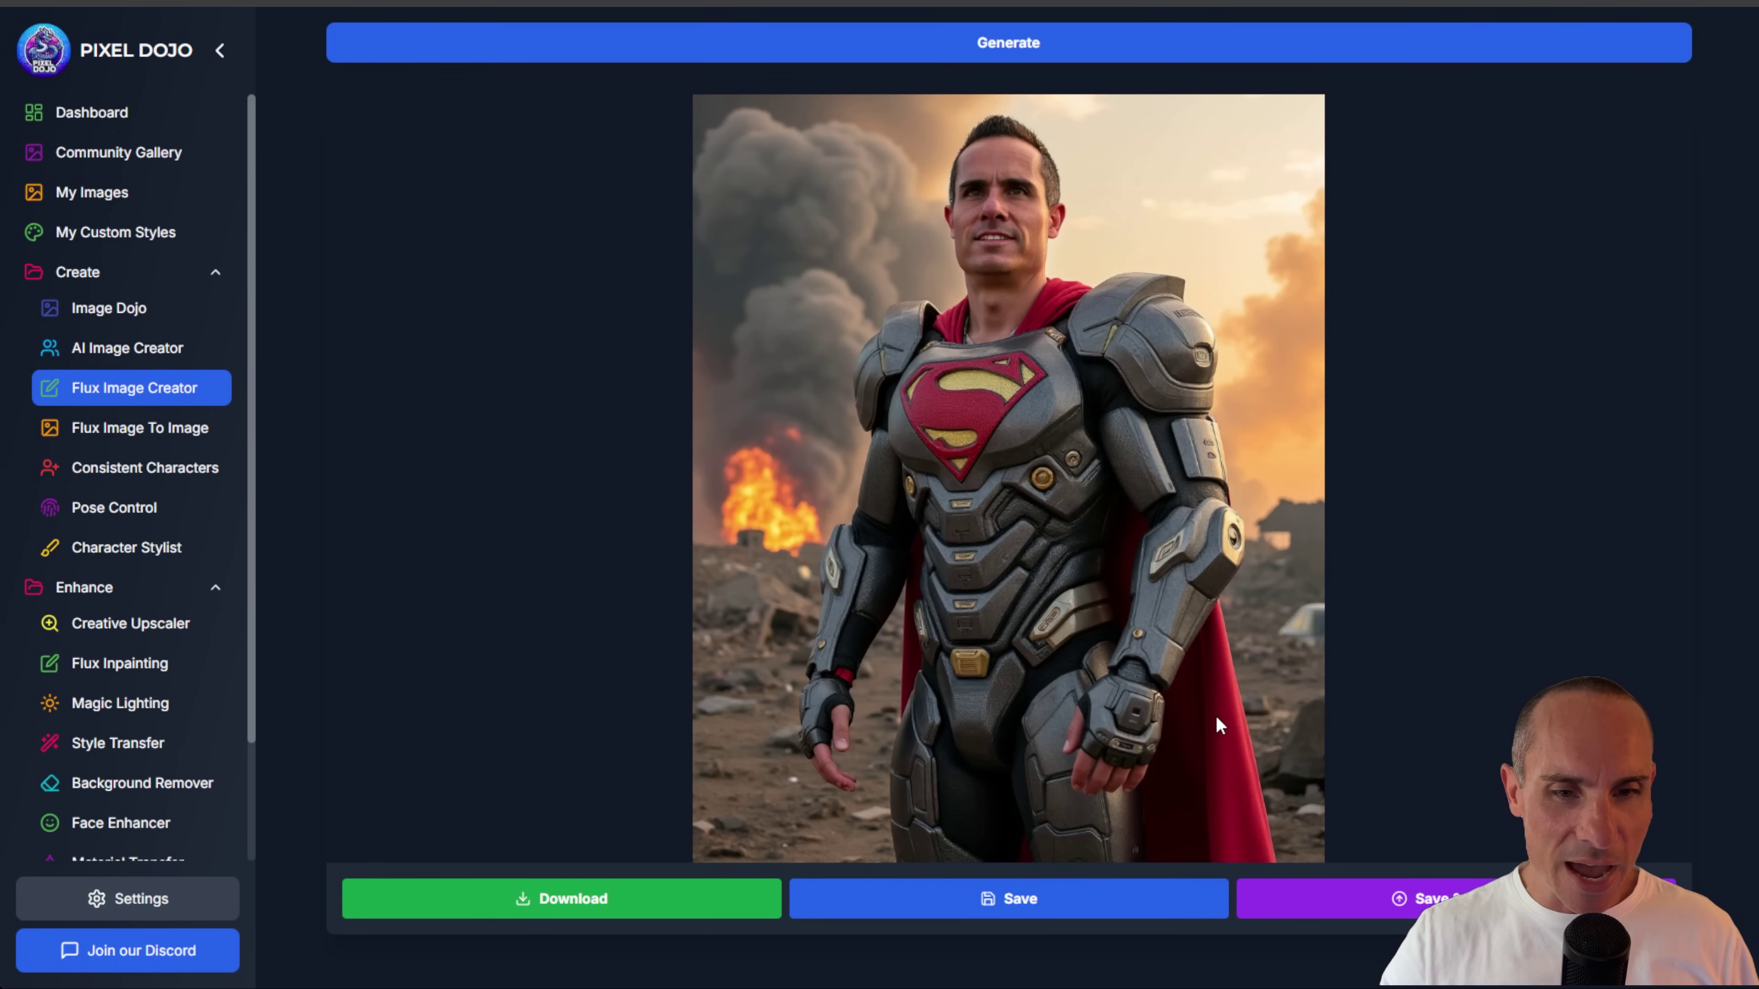
{"action": "left_click", "coordinate": [1009, 899]}
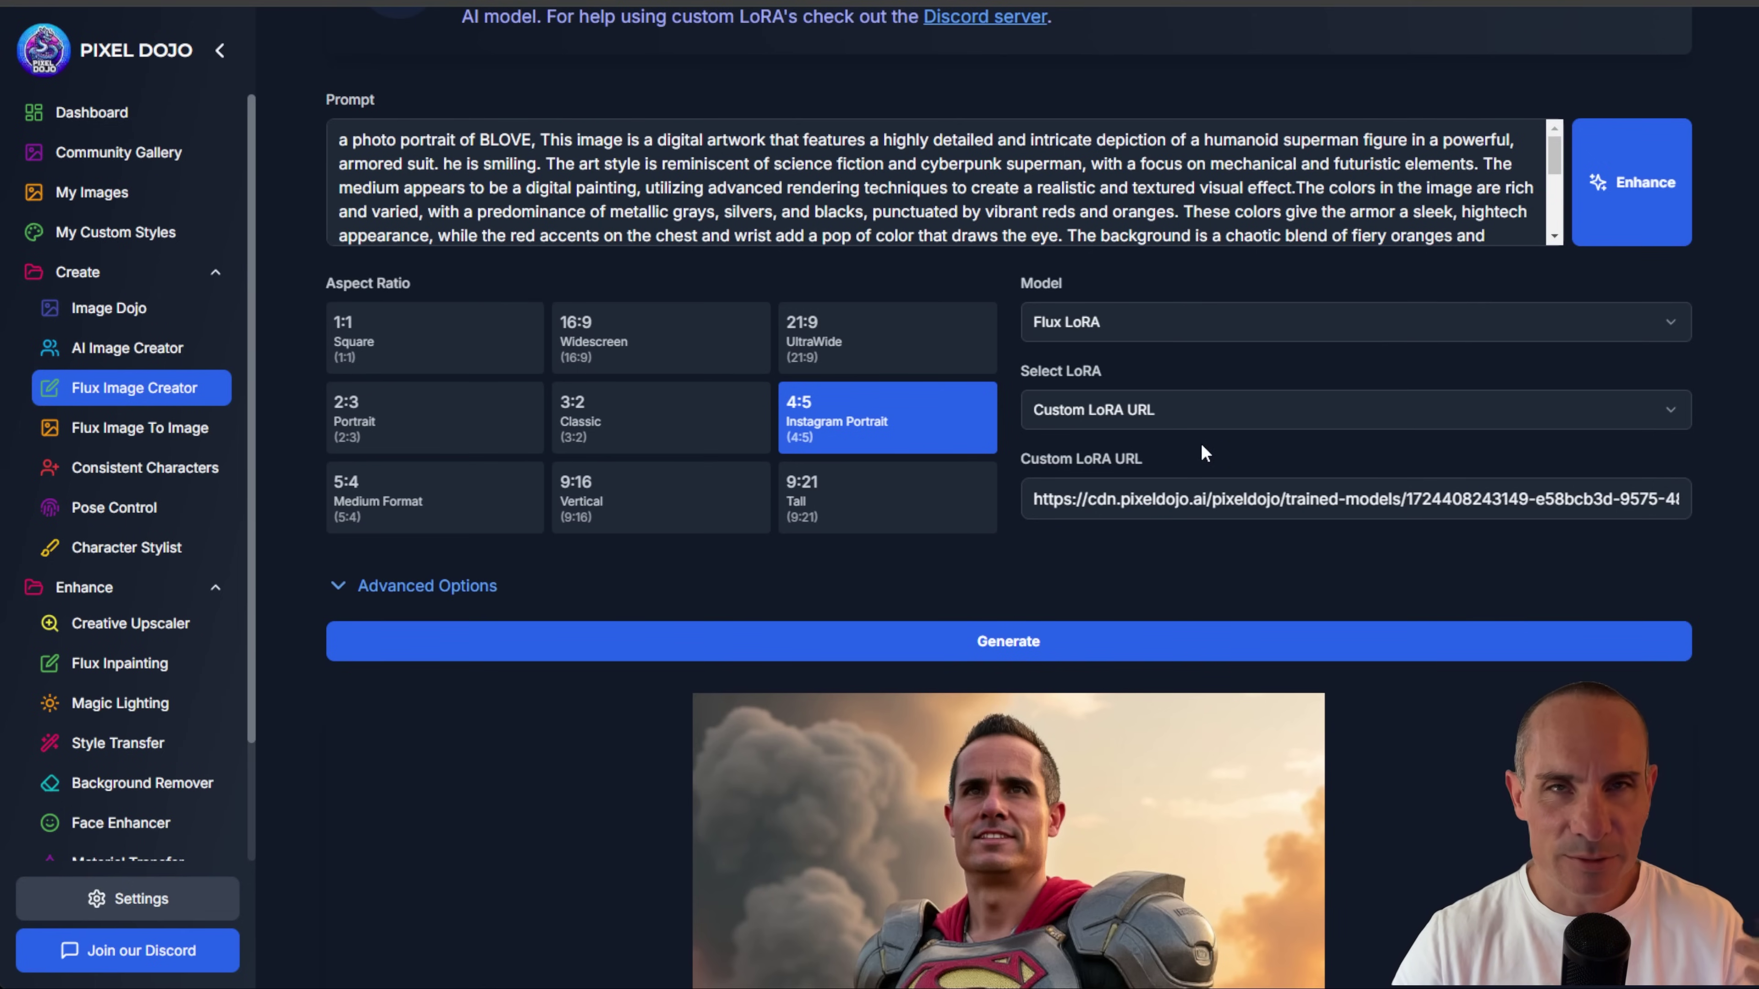
Step: In My Images, switch the café, clear-frame sunglasses and yellow sunglasses portraits from Private to Public
{"action": "left_click", "coordinate": [124, 200]}
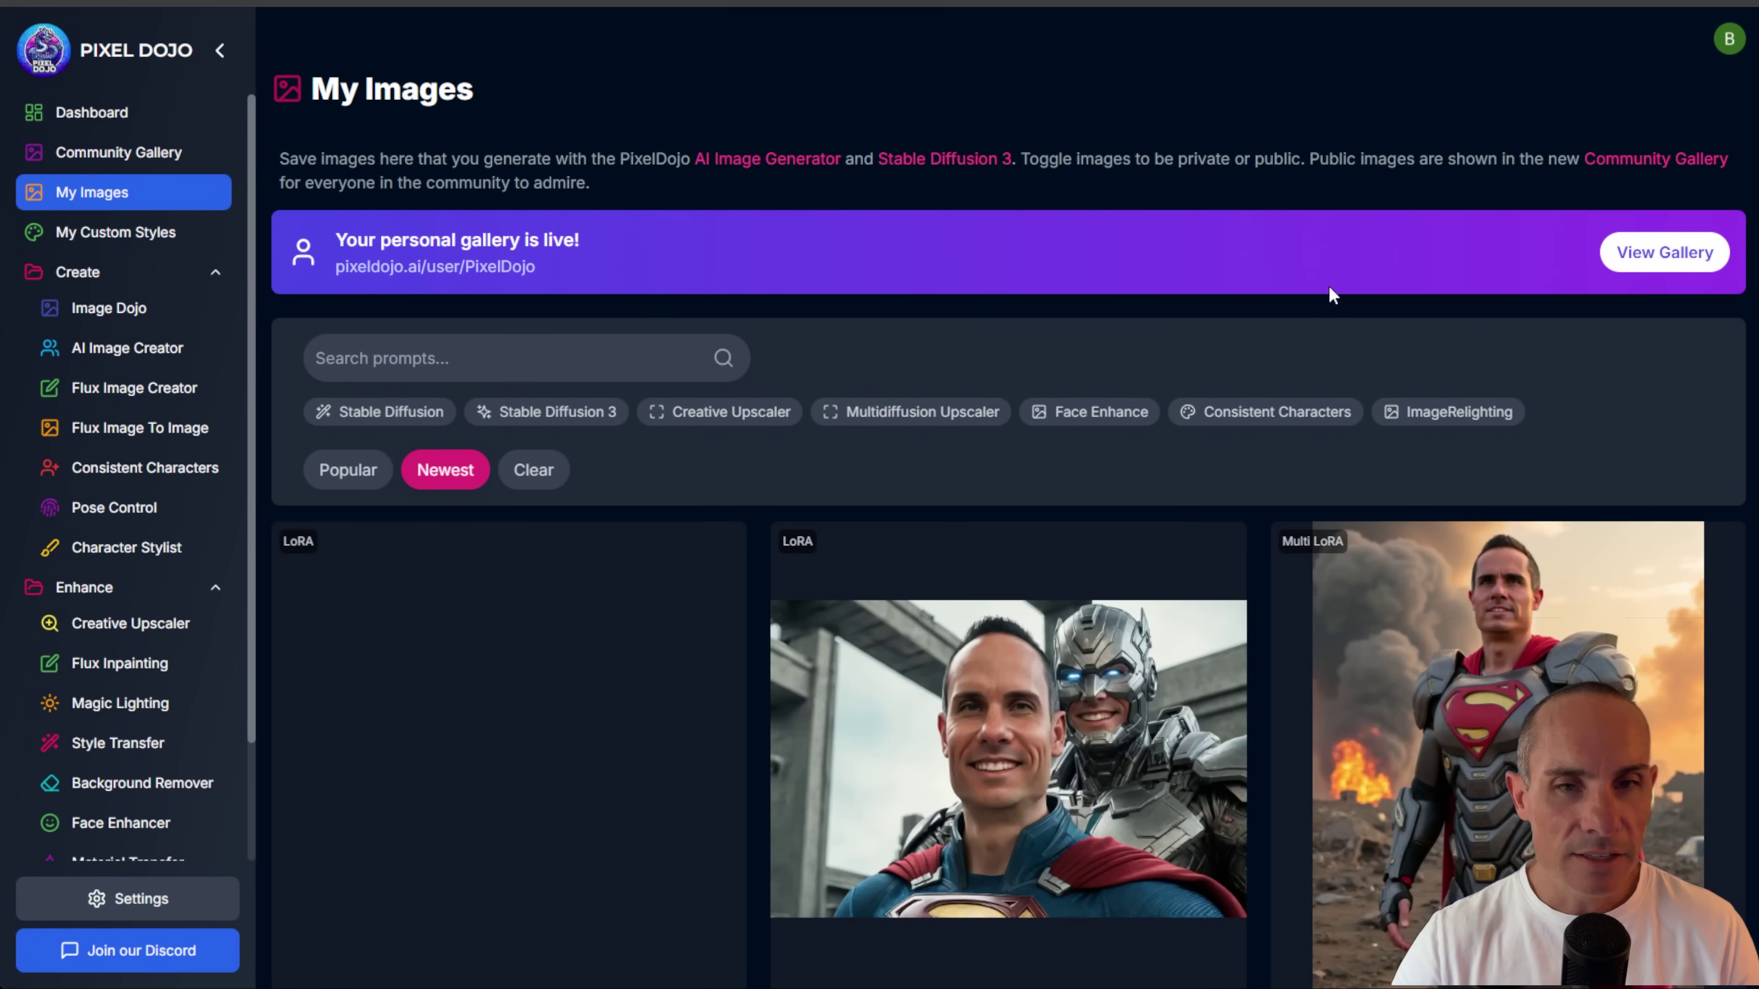
{"action": "scroll", "coordinate": [1311, 441], "scroll_direction": "down", "scroll_amount": 5}
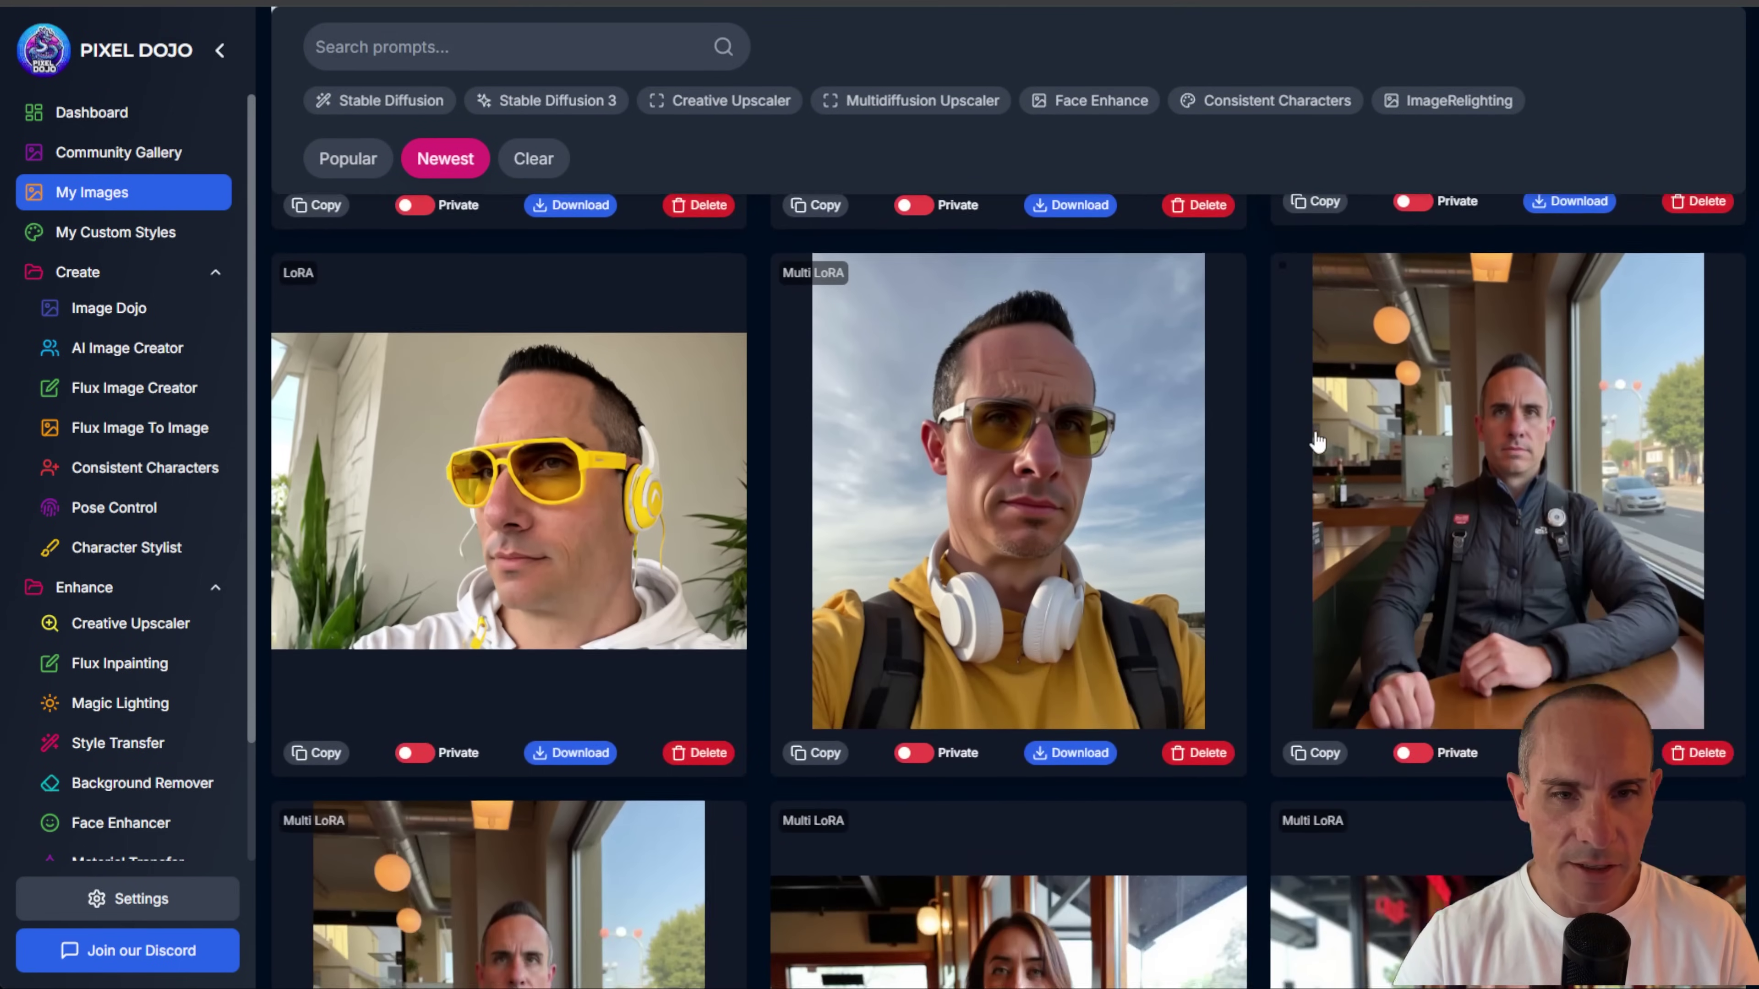
{"action": "scroll", "coordinate": [1316, 441], "scroll_direction": "down", "scroll_amount": 1}
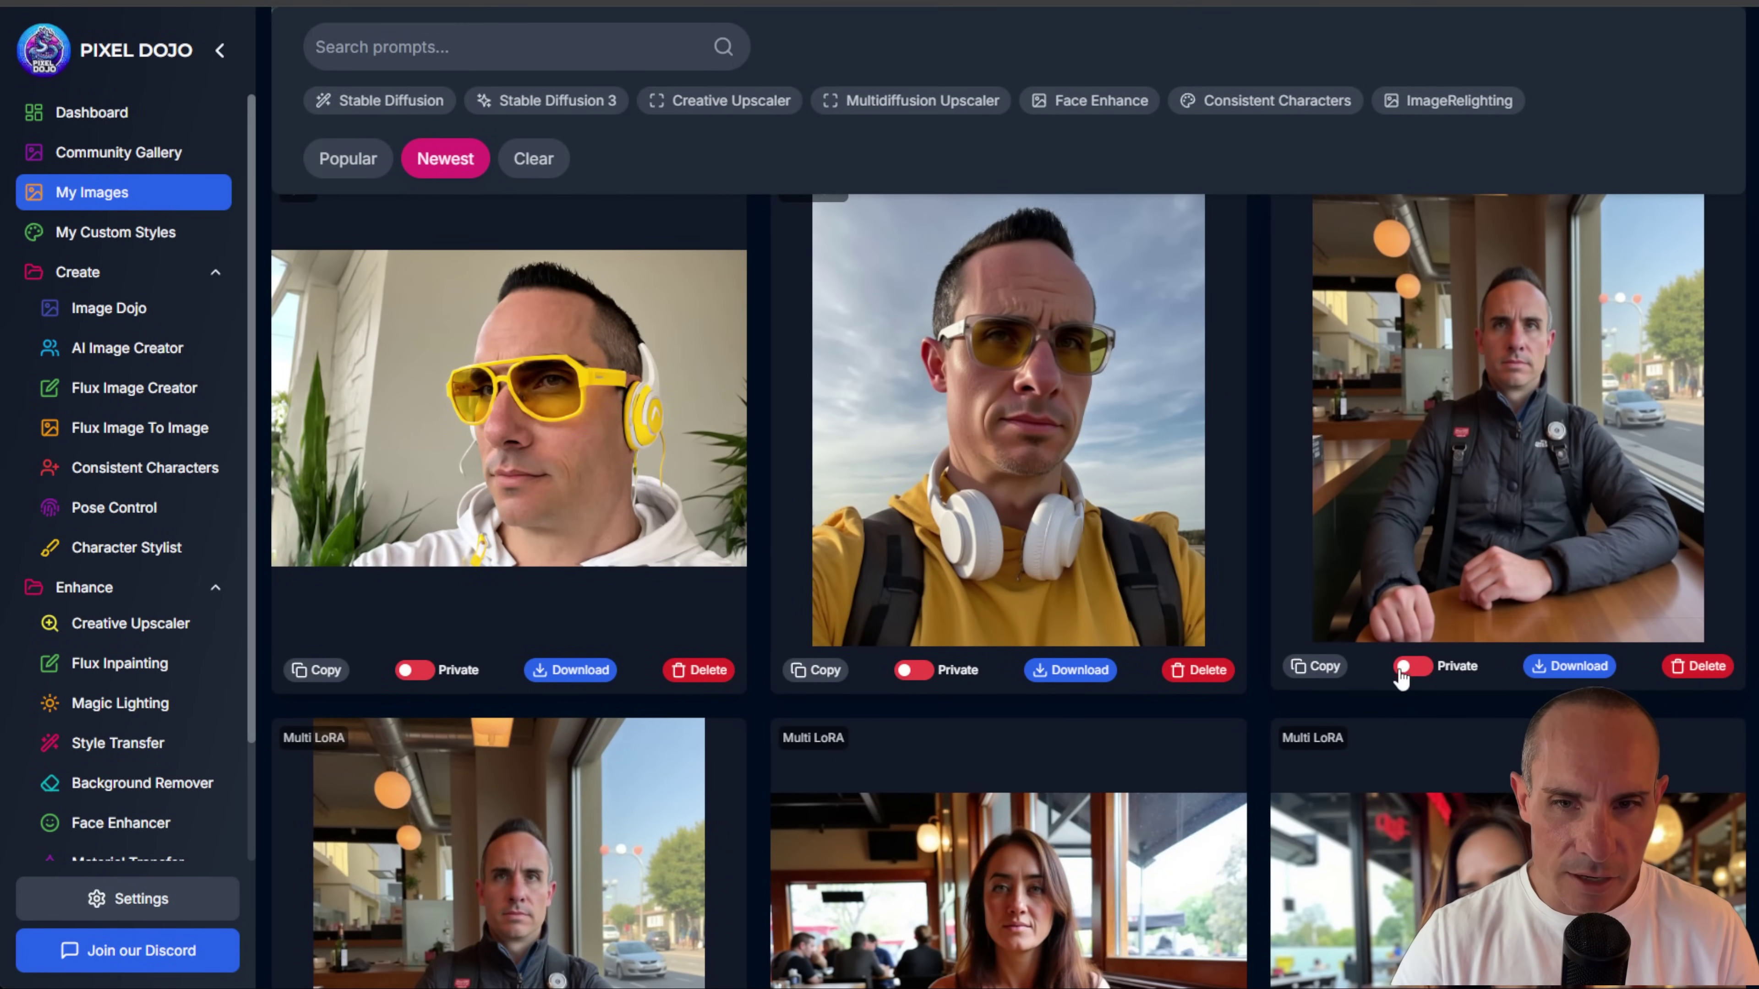
{"action": "left_click", "coordinate": [1412, 667]}
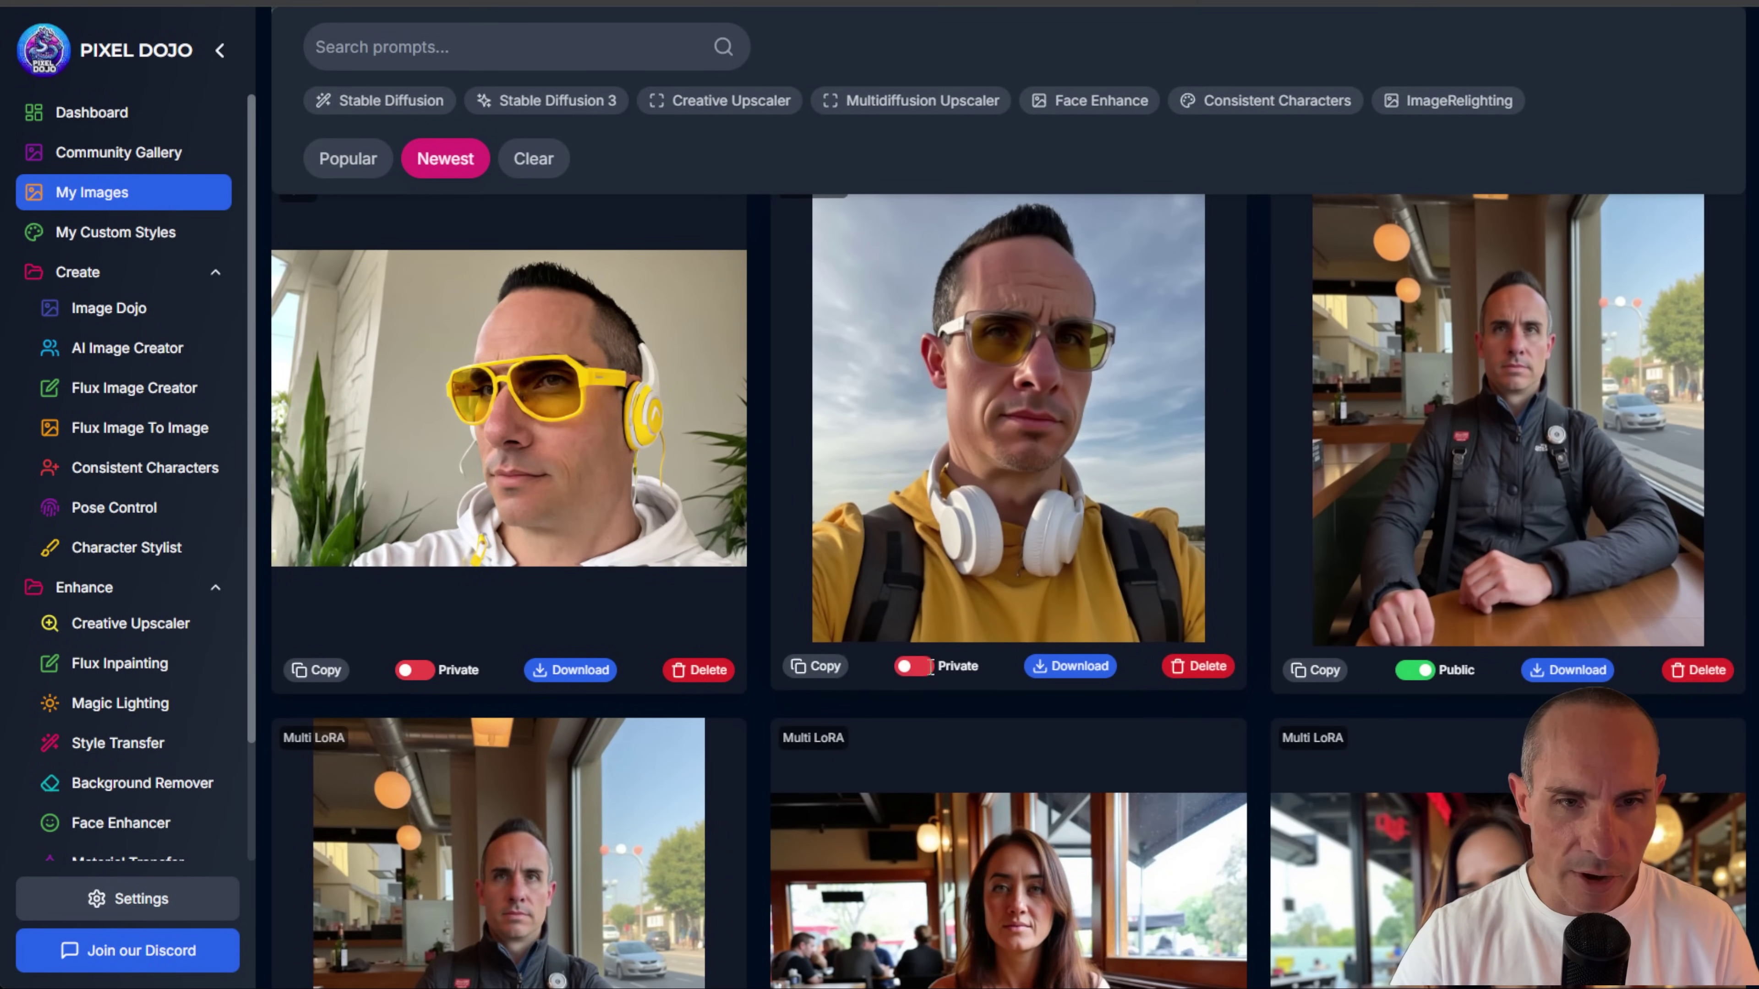
{"action": "left_click", "coordinate": [908, 668]}
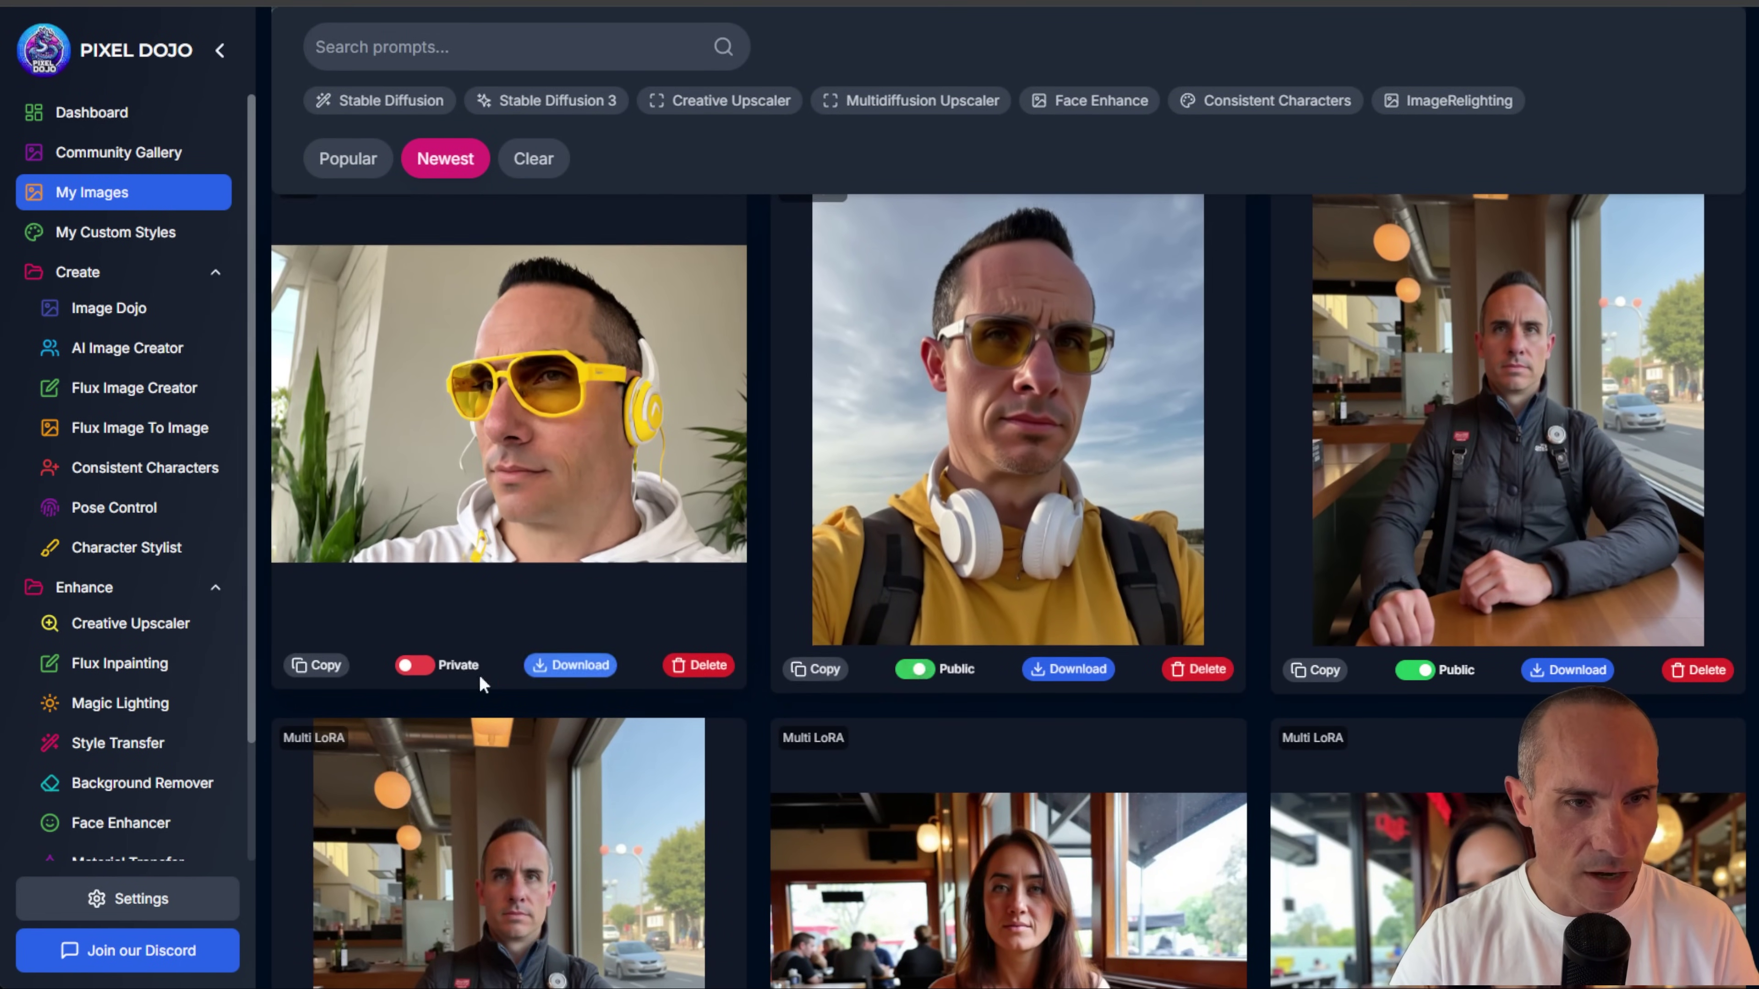
{"action": "left_click", "coordinate": [417, 669]}
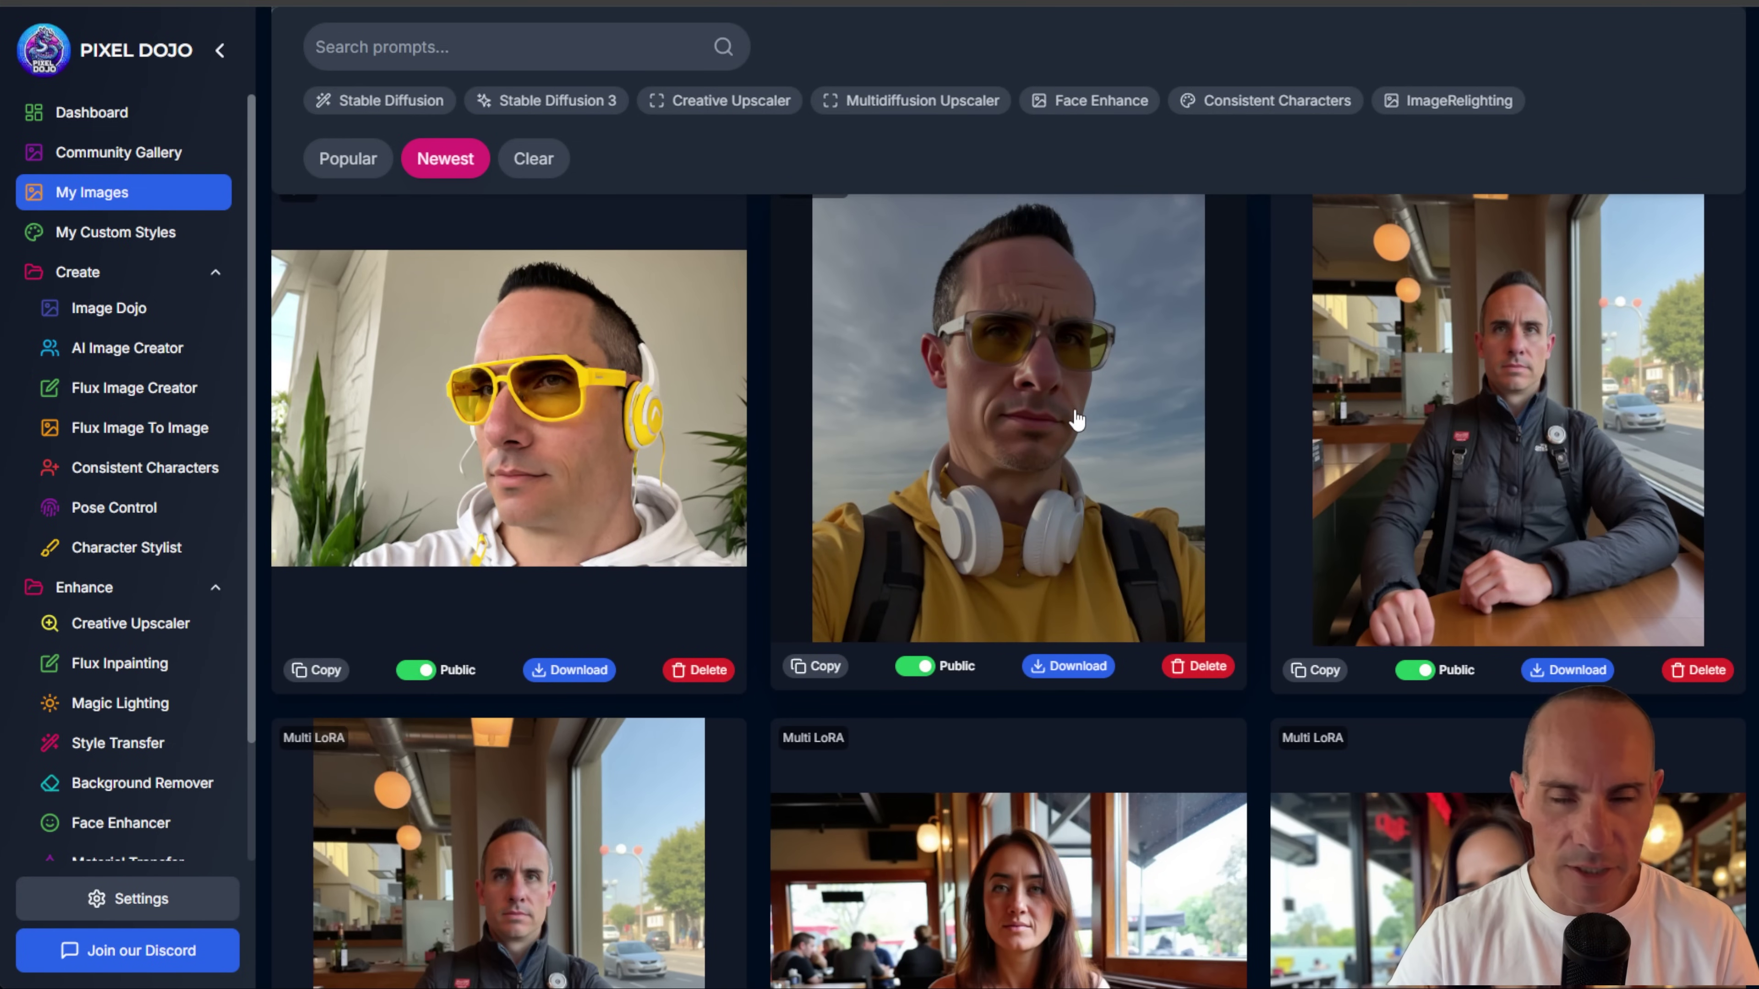
Step: Enlarge the clear-frame sunglasses portrait to view its prompt, 1024×1280 resolution and 28 steps
{"action": "scroll", "coordinate": [1077, 419], "scroll_direction": "up", "scroll_amount": 3}
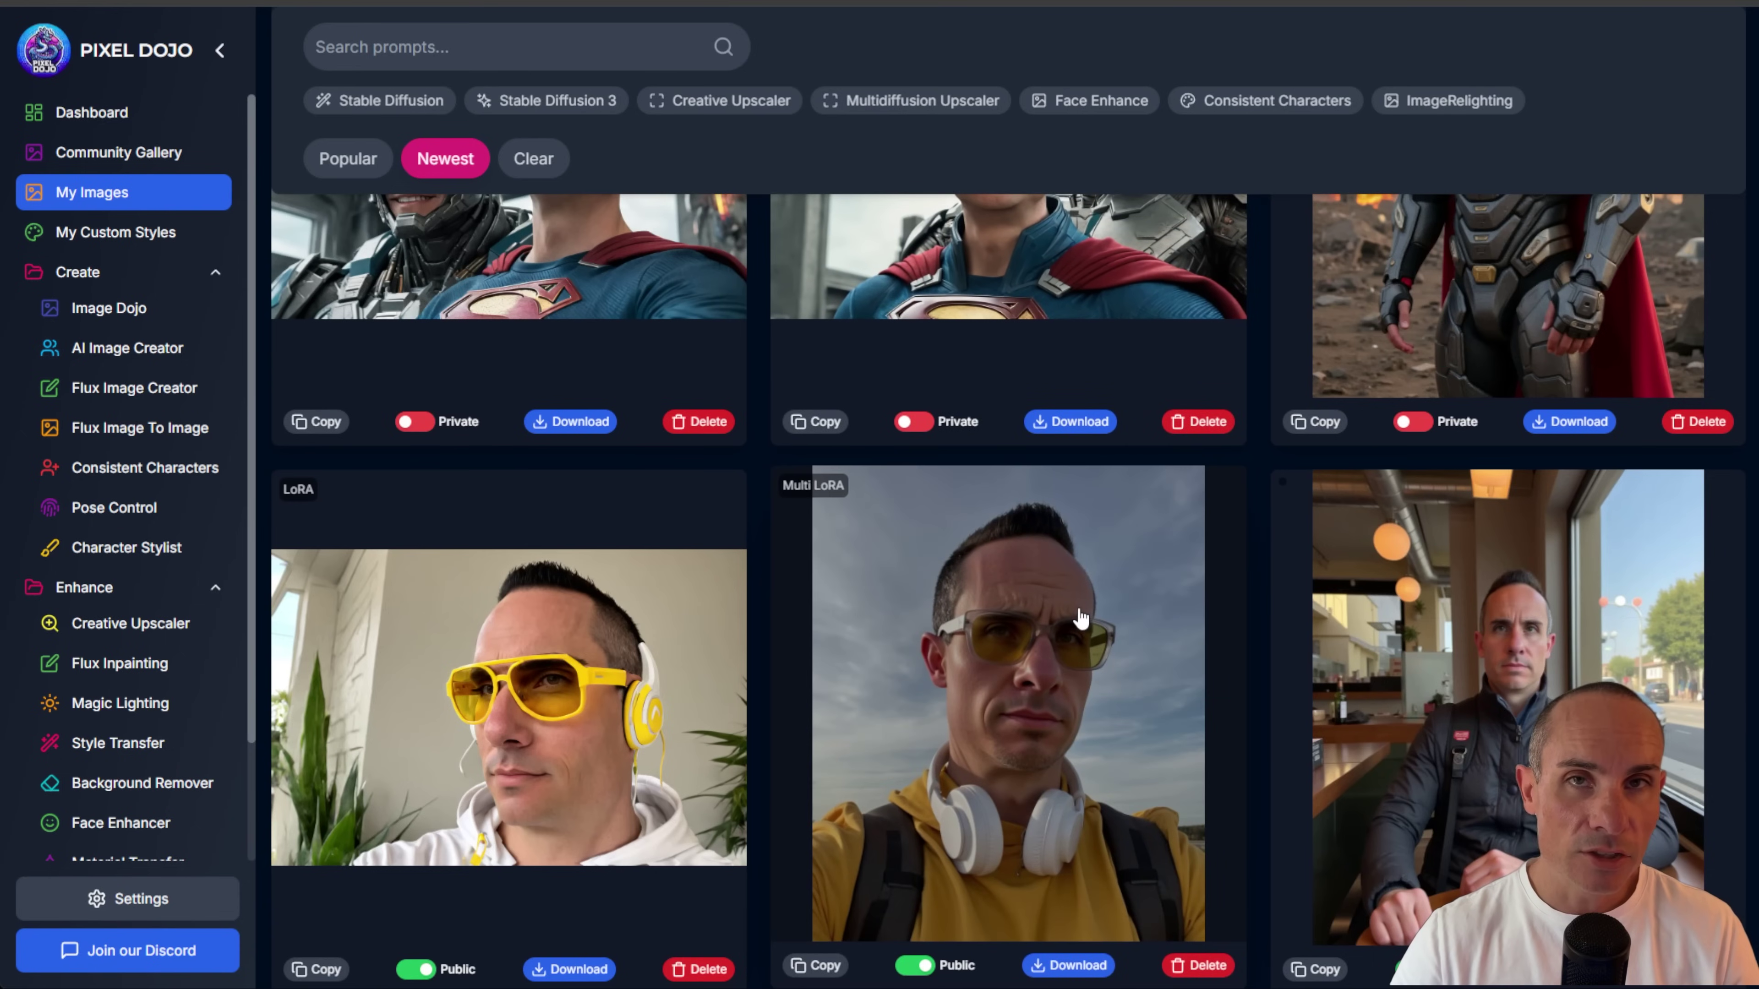
{"action": "left_click", "coordinate": [1032, 640]}
{"action": "scroll", "coordinate": [1058, 571], "scroll_direction": "down", "scroll_amount": 6}
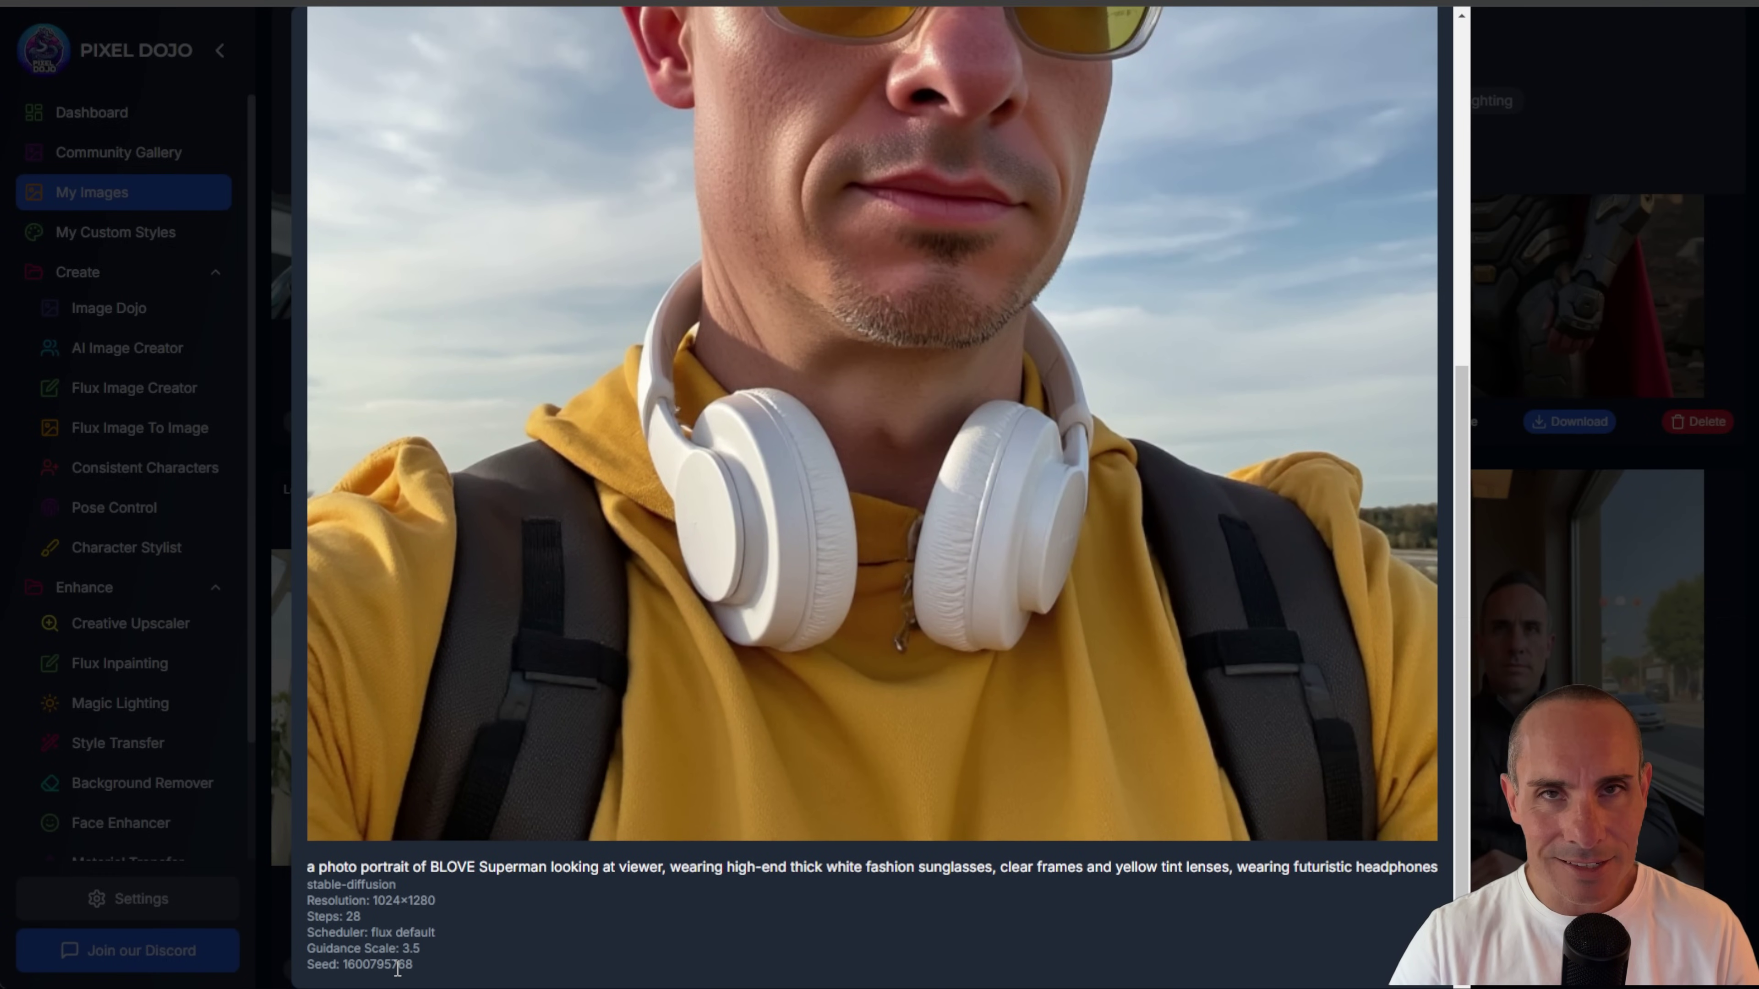
{"action": "scroll", "coordinate": [1336, 513], "scroll_direction": "up", "scroll_amount": 6}
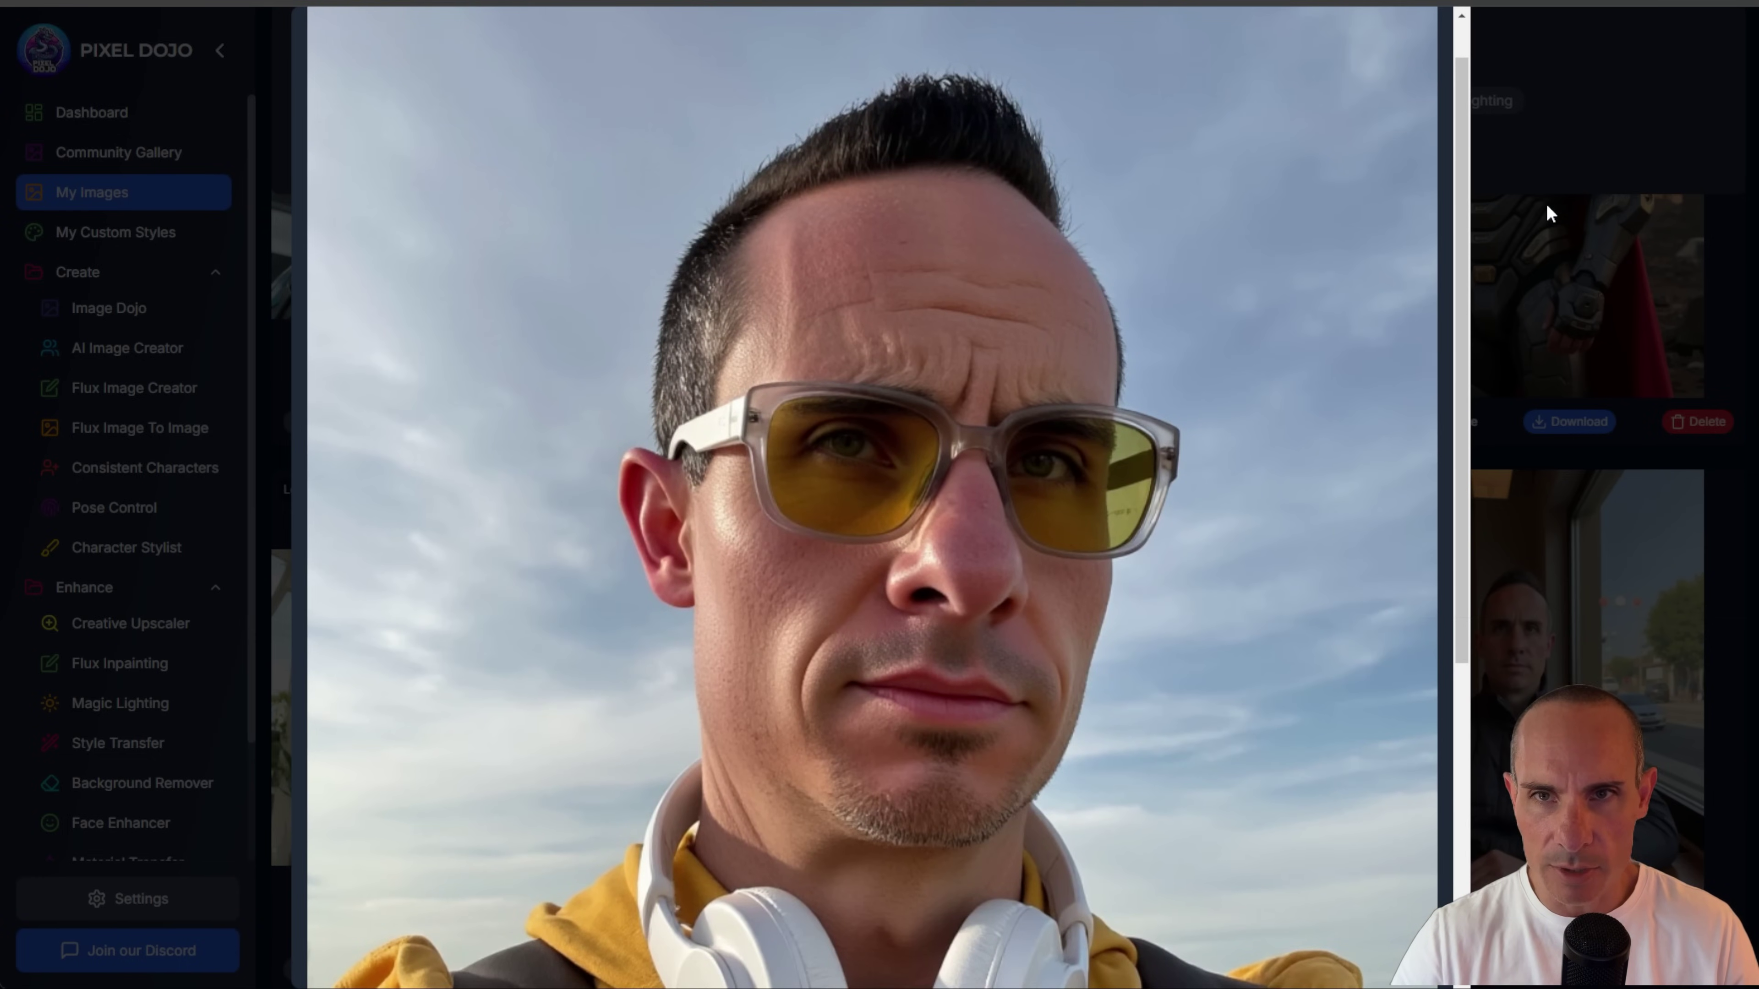
{"action": "left_click", "coordinate": [1549, 159]}
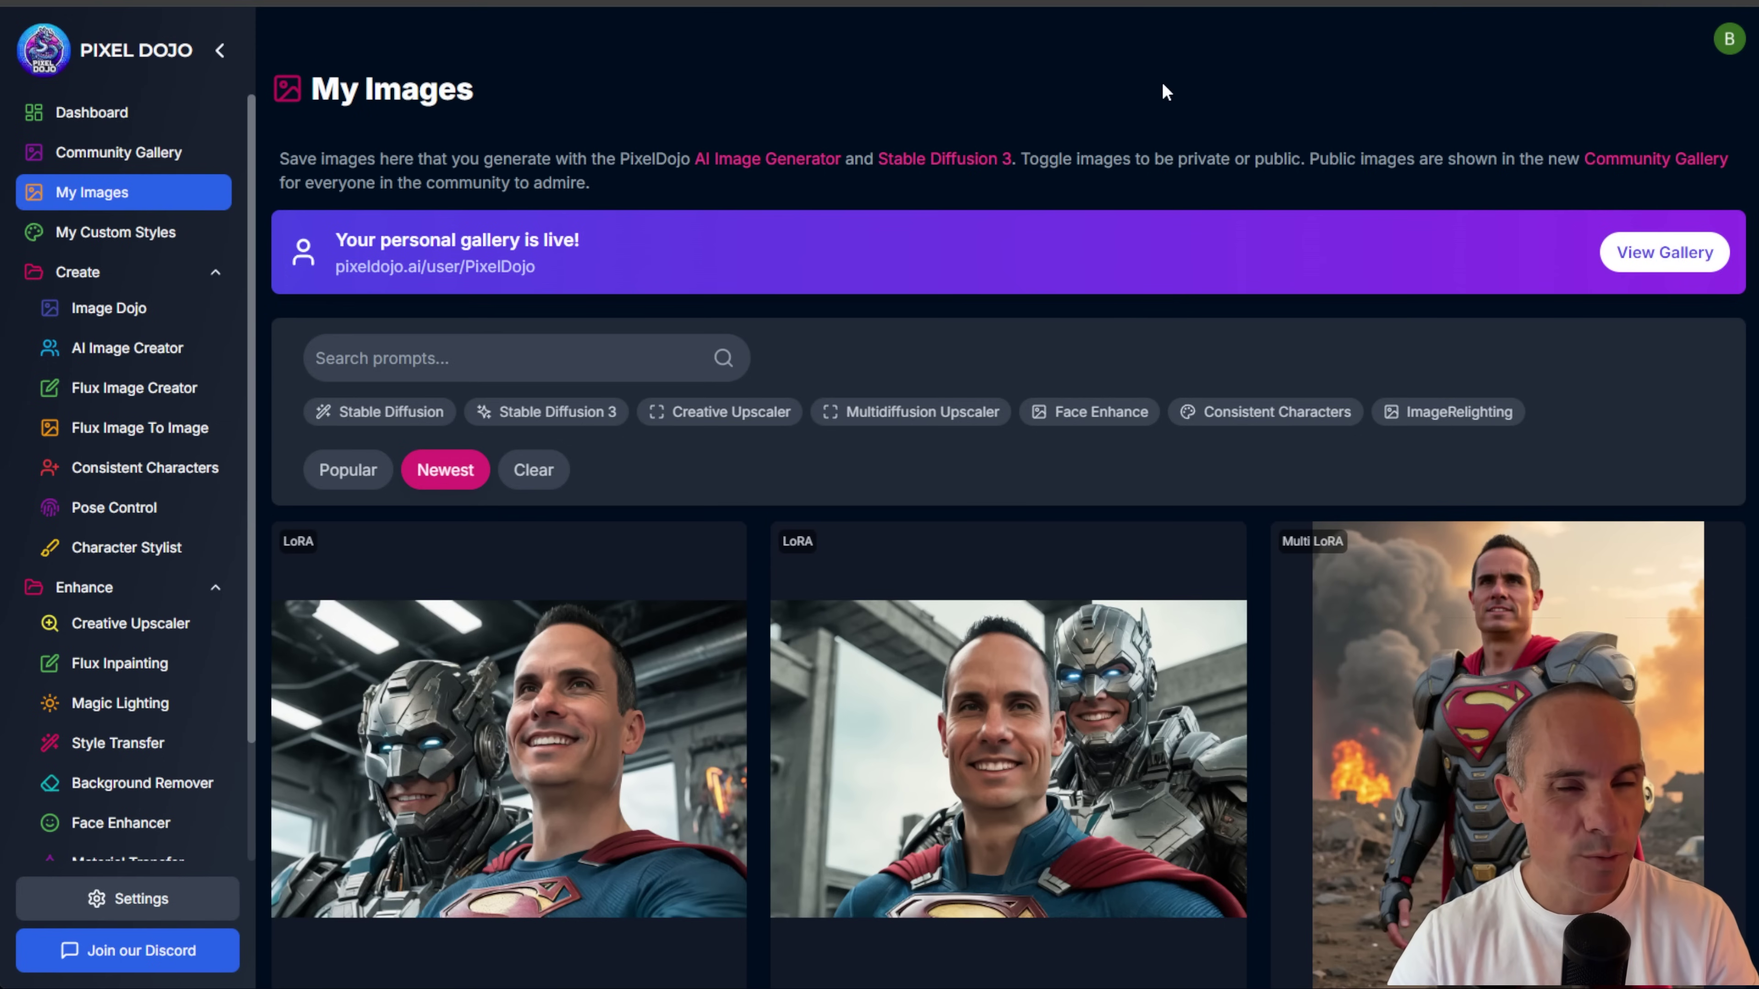
{"action": "left_click", "coordinate": [1668, 251]}
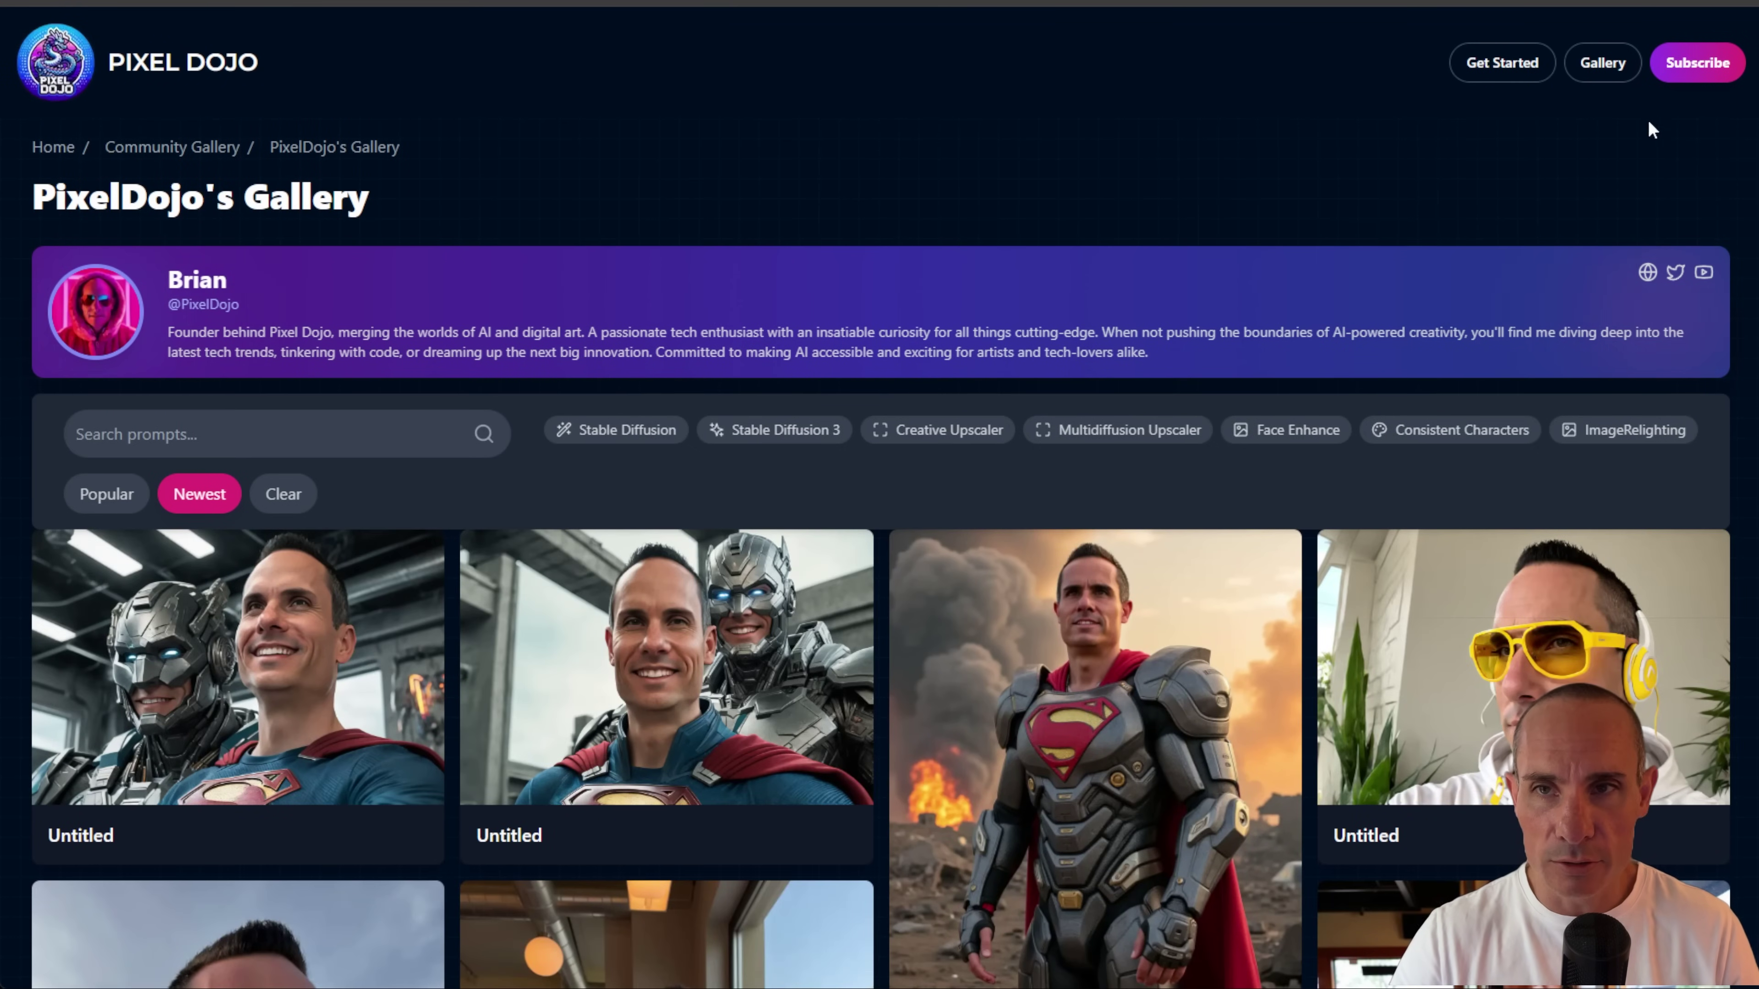
{"action": "scroll", "coordinate": [318, 43], "scroll_direction": "down", "scroll_amount": 1}
{"action": "scroll", "coordinate": [880, 554], "scroll_direction": "down", "scroll_amount": 15}
{"action": "scroll", "coordinate": [1722, 690], "scroll_direction": "down", "scroll_amount": 15}
{"action": "scroll", "coordinate": [1724, 720], "scroll_direction": "down", "scroll_amount": 15}
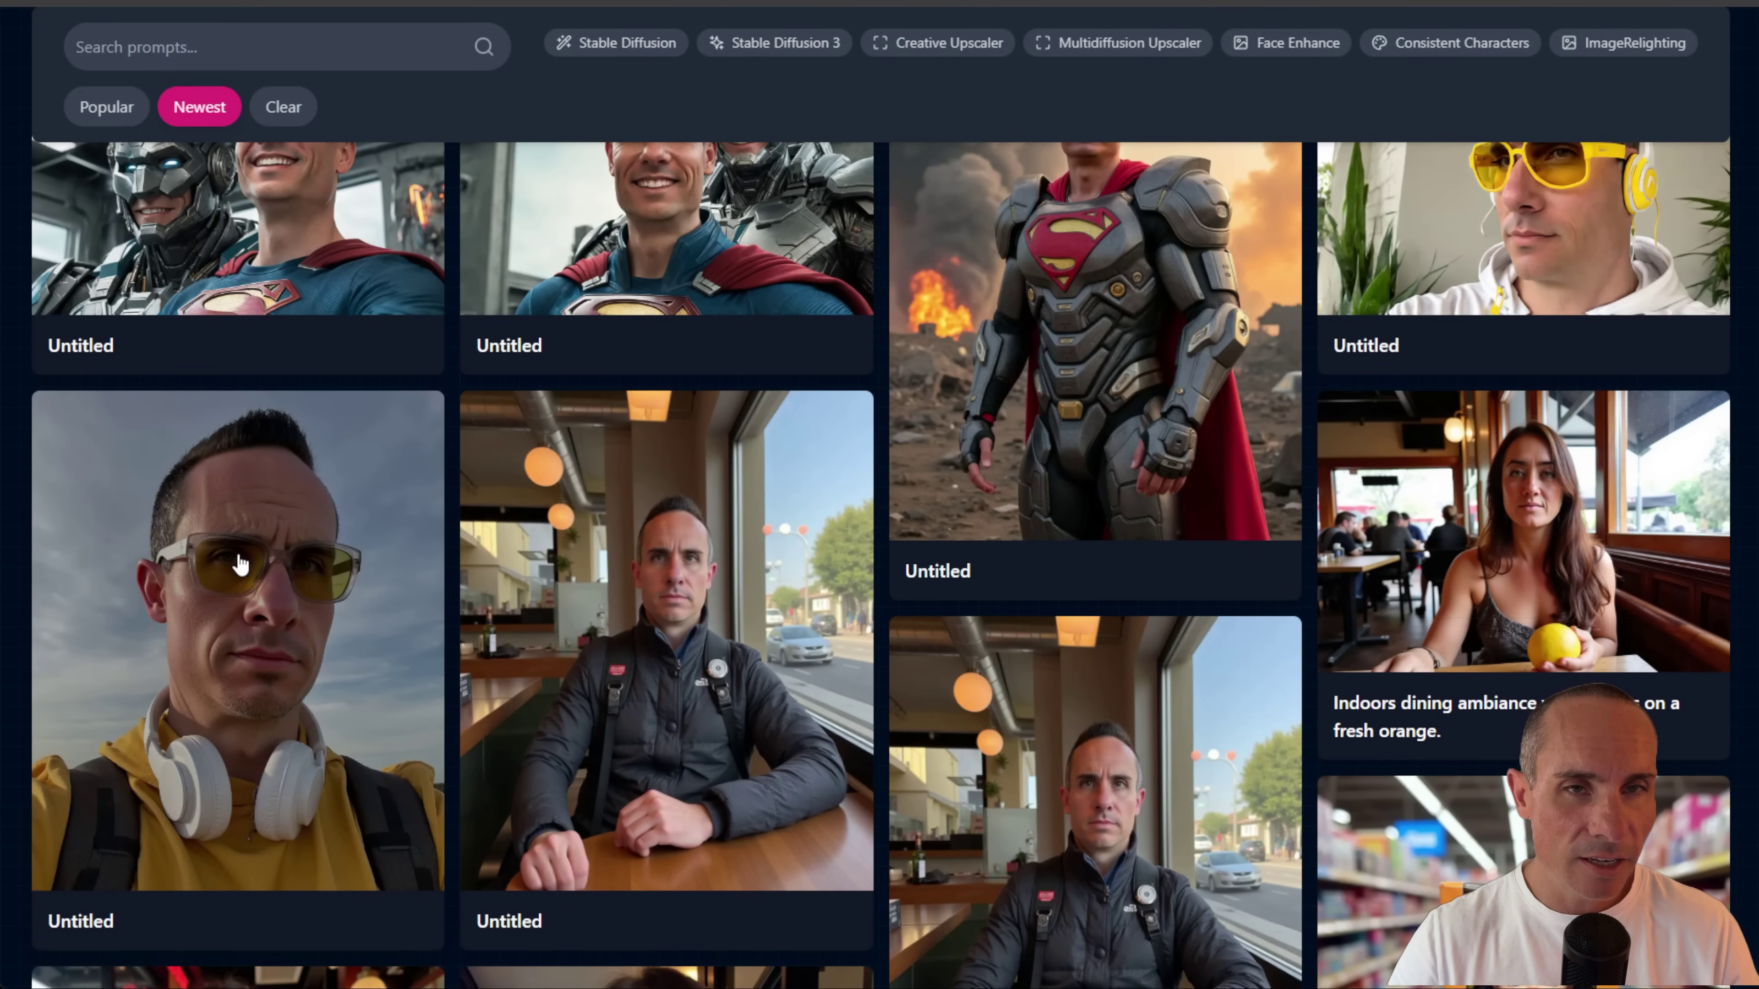
{"action": "left_click", "coordinate": [240, 564]}
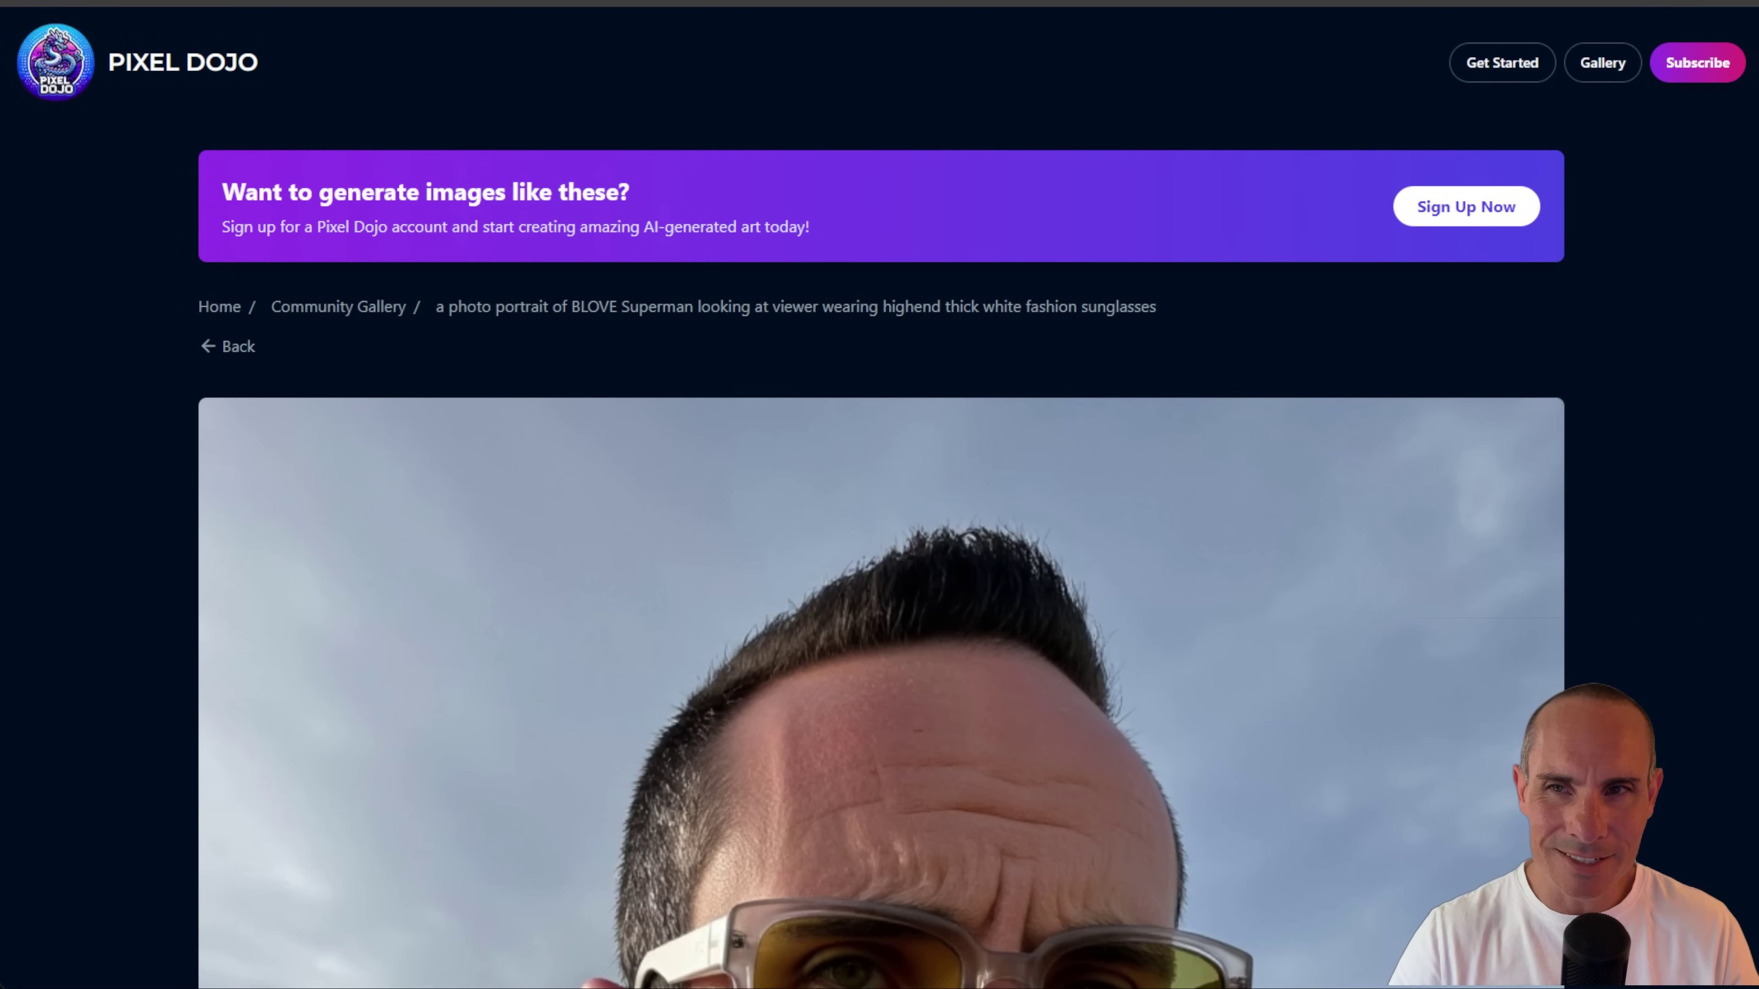
{"action": "scroll", "coordinate": [1718, 473], "scroll_direction": "down", "scroll_amount": 20}
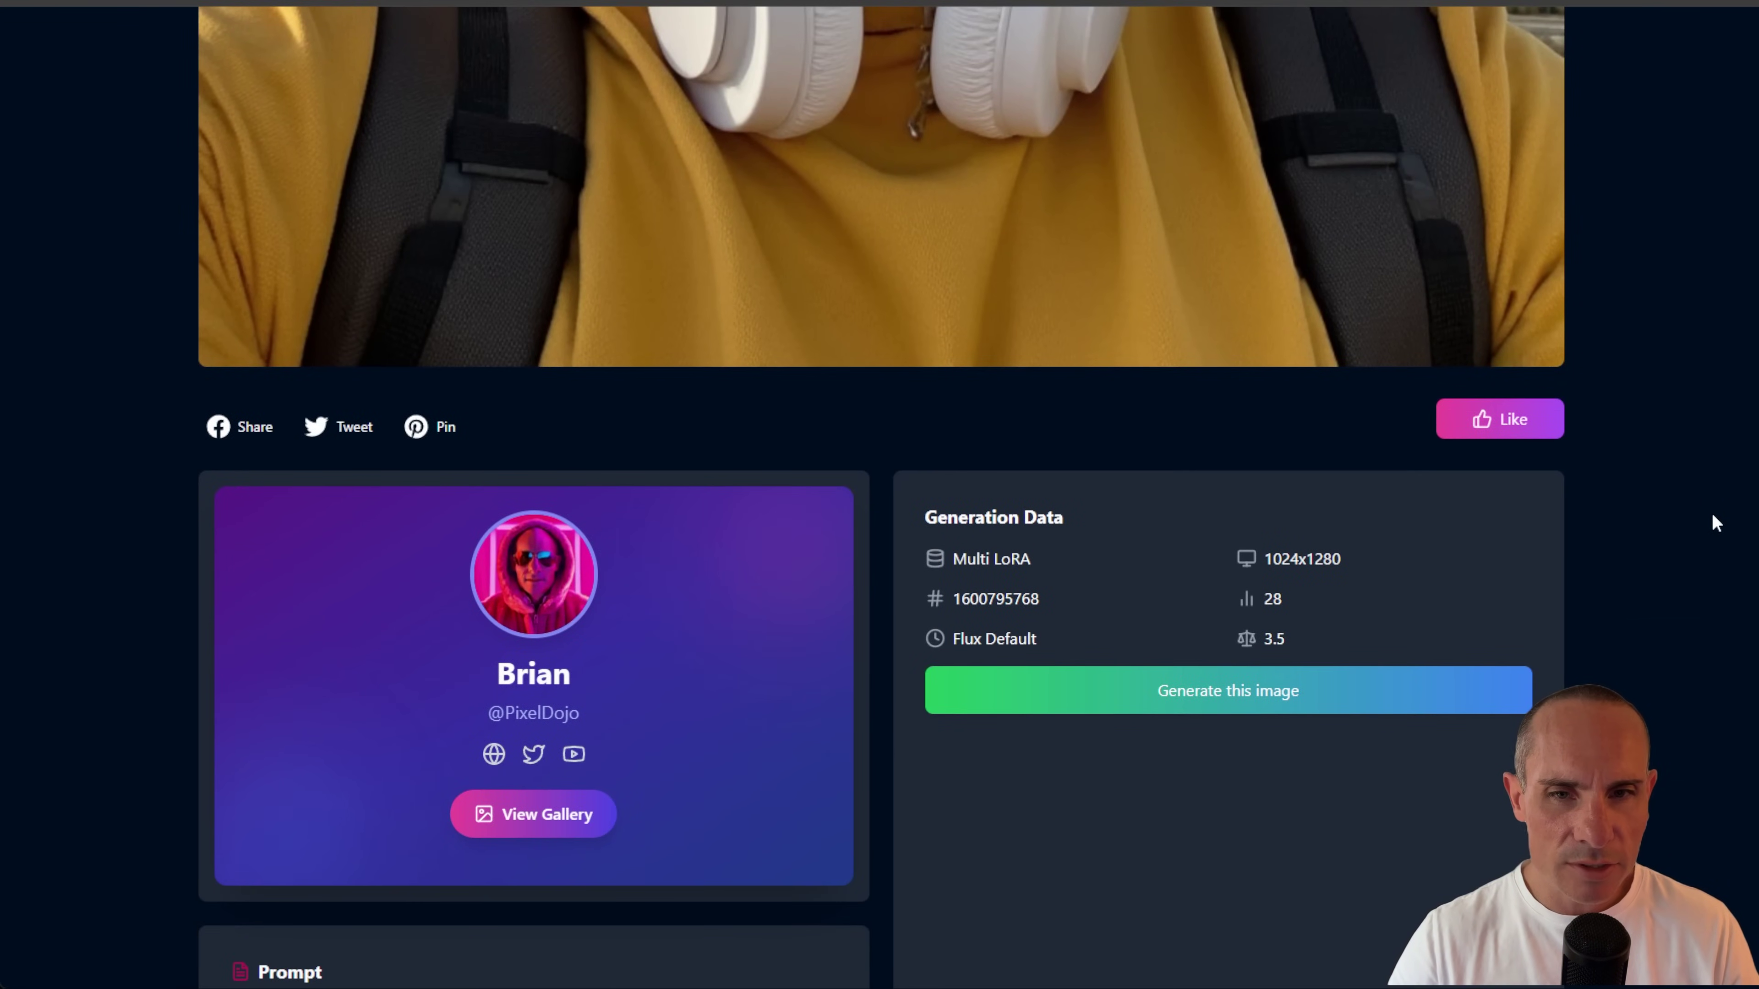